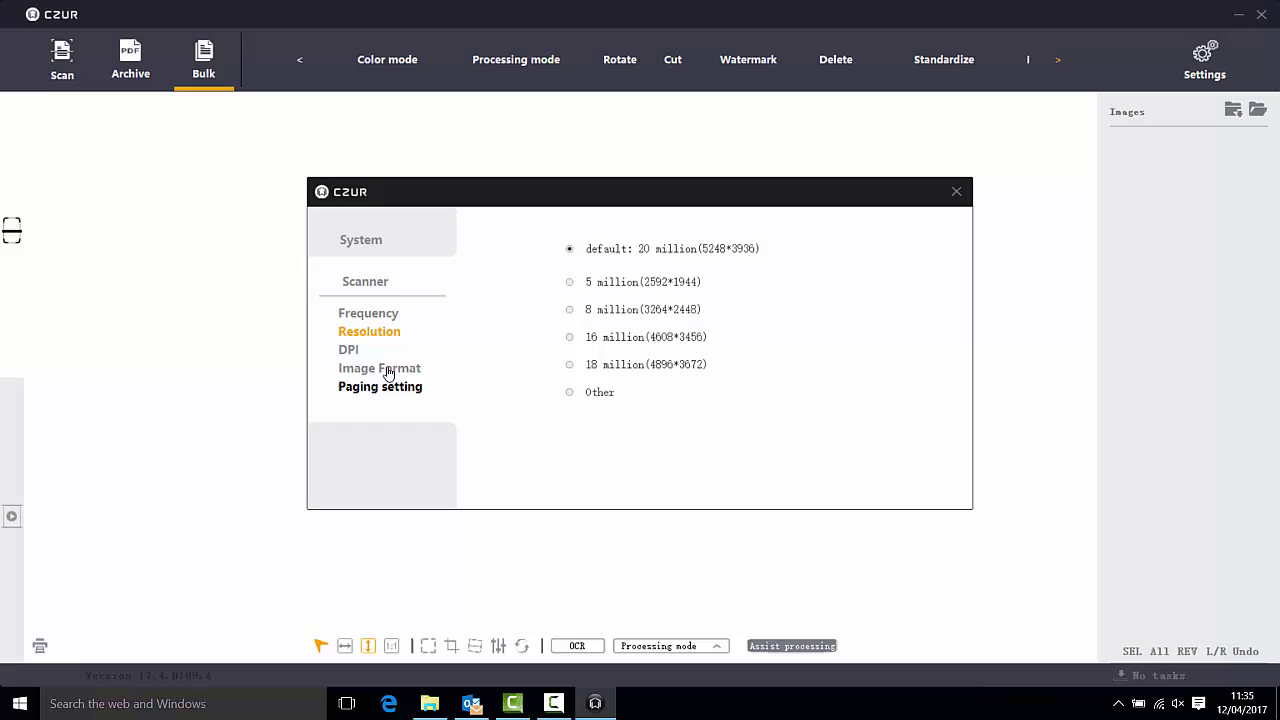
Step: Review the scanner's DPI, image format, paging and frequency settings, and close the settings dialog
click(350, 351)
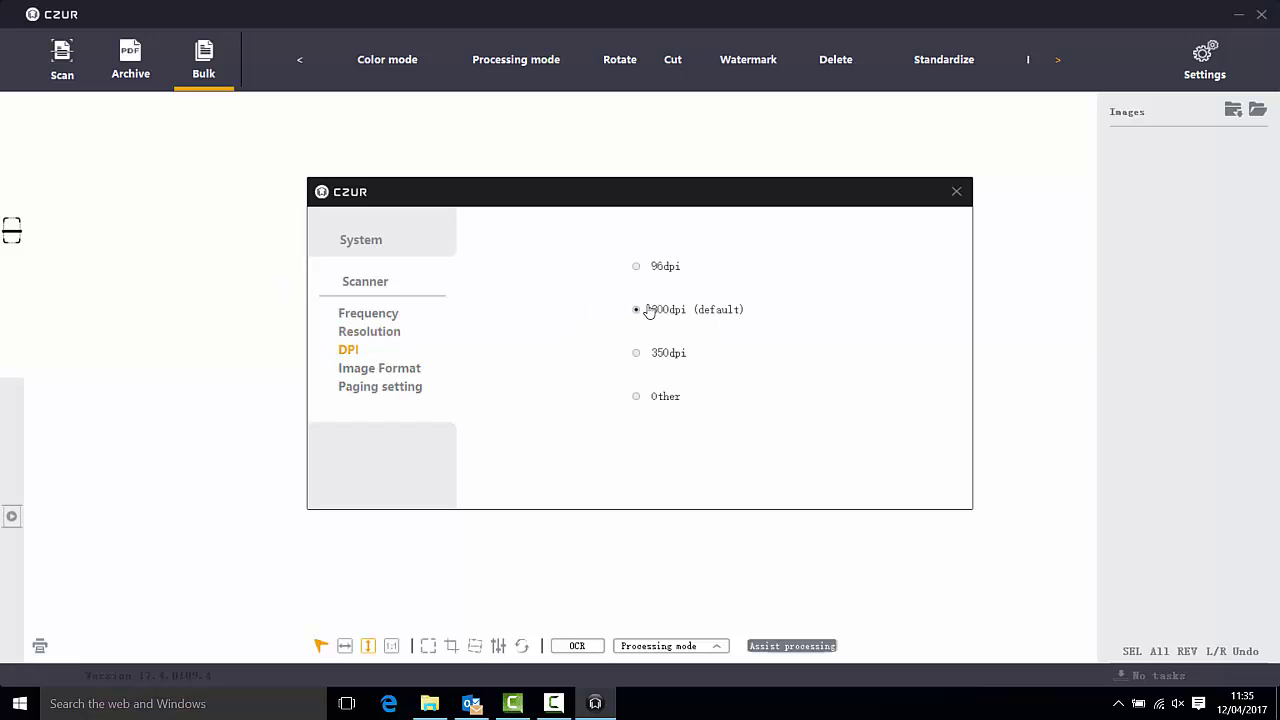
click(350, 375)
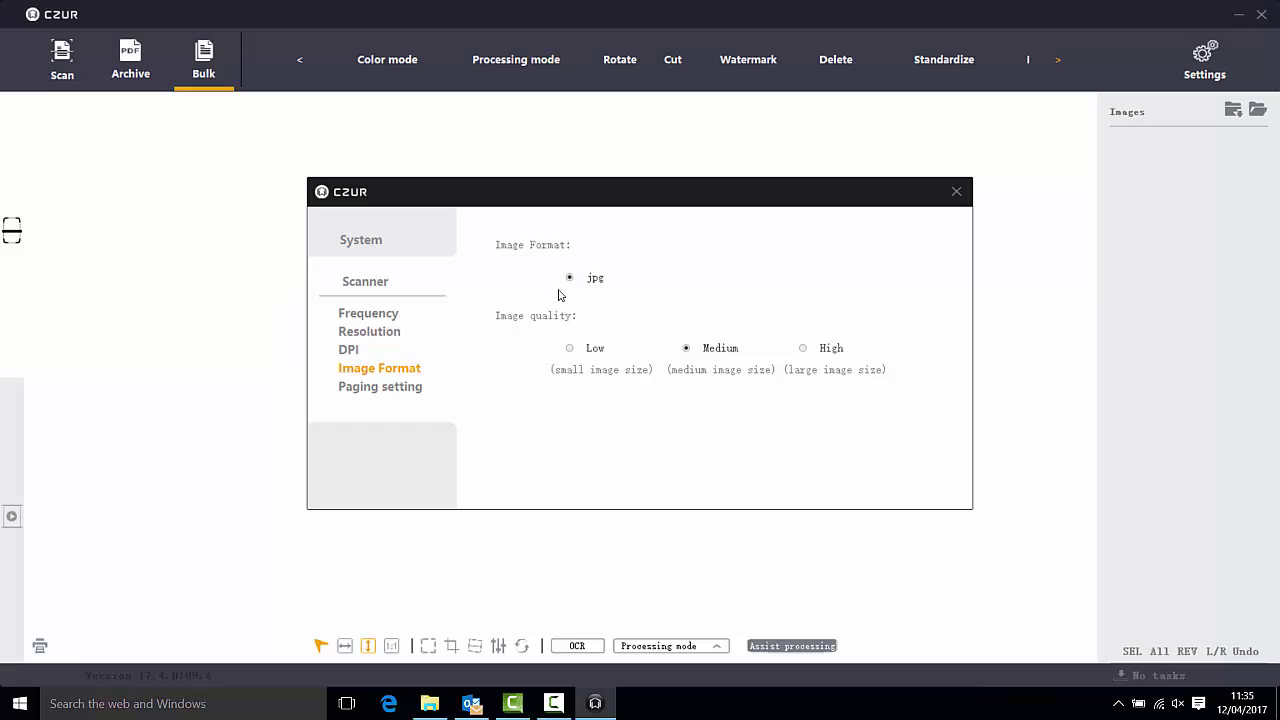
click(366, 392)
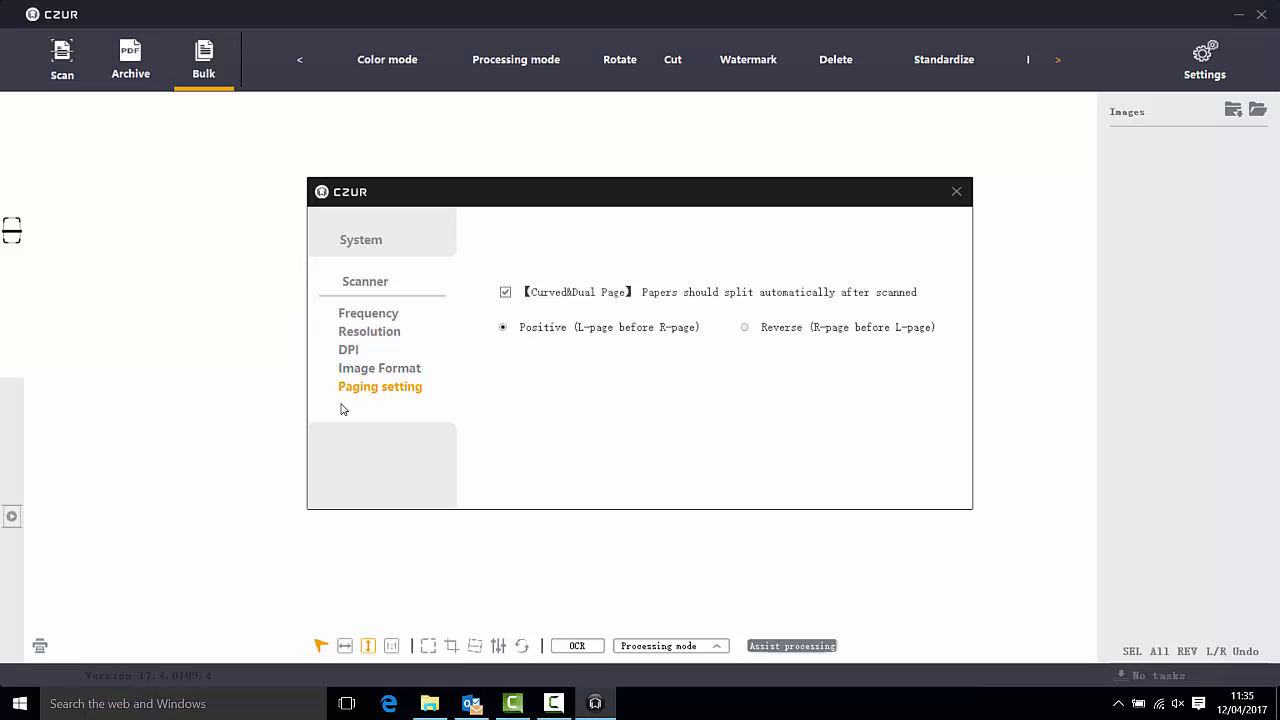
click(368, 313)
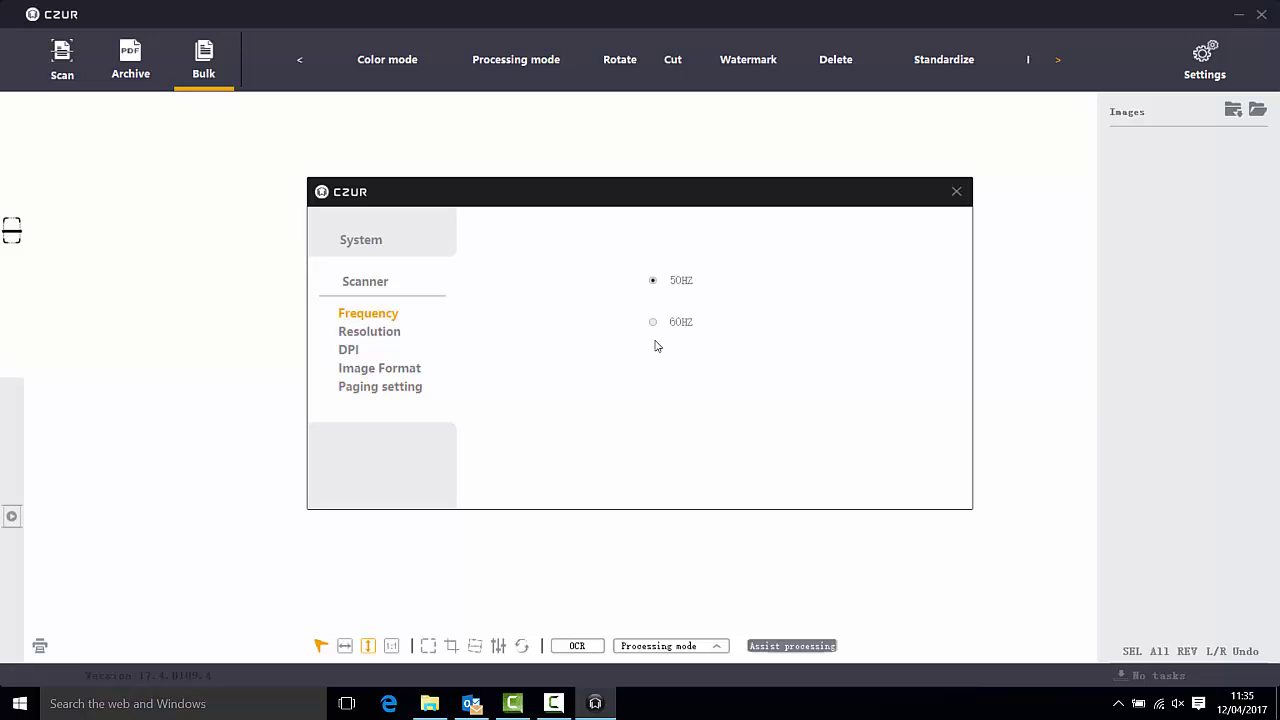
click(956, 192)
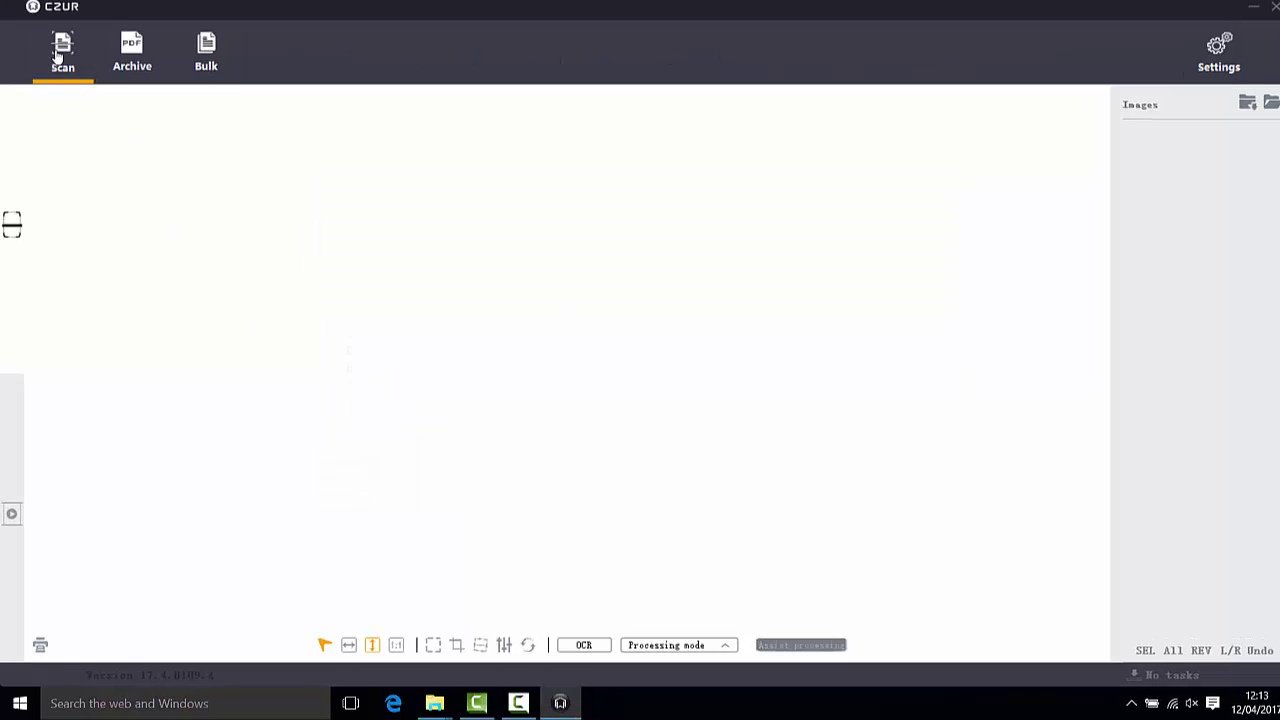
Step: Capture the open book pages in the scan window, try a higher exposure and return the exposure to Auto
click(48, 38)
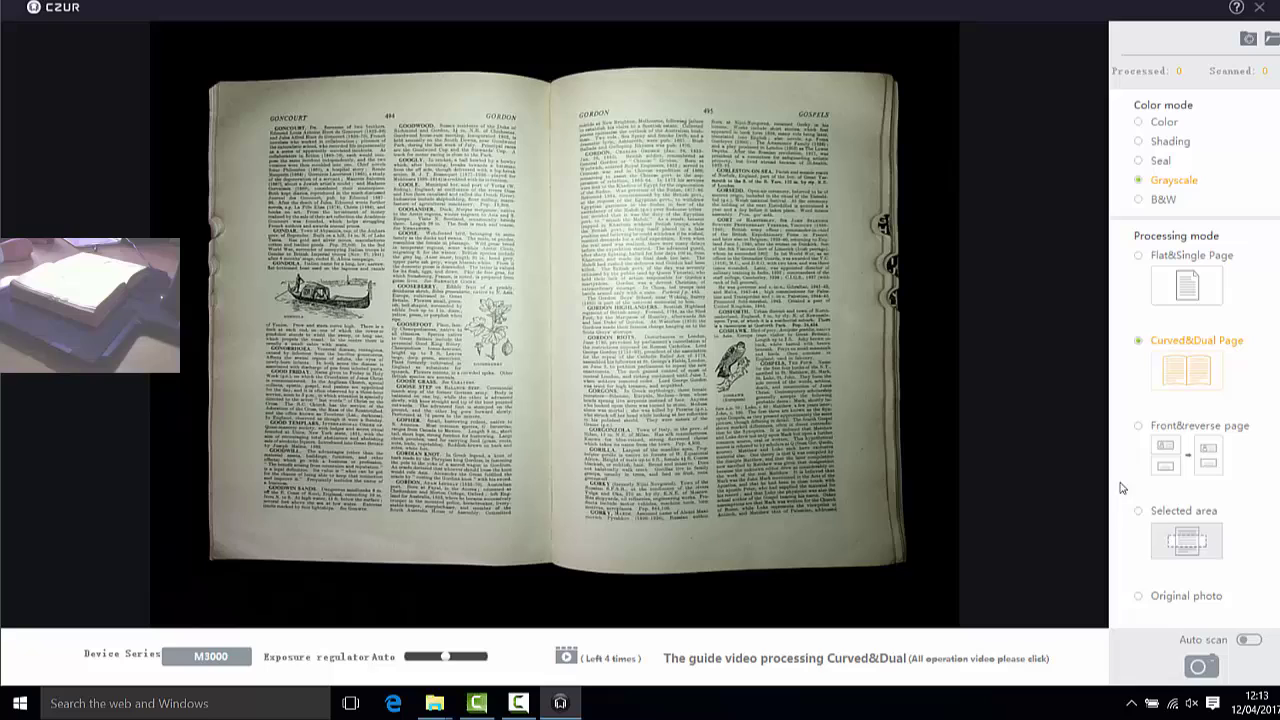
click(1198, 668)
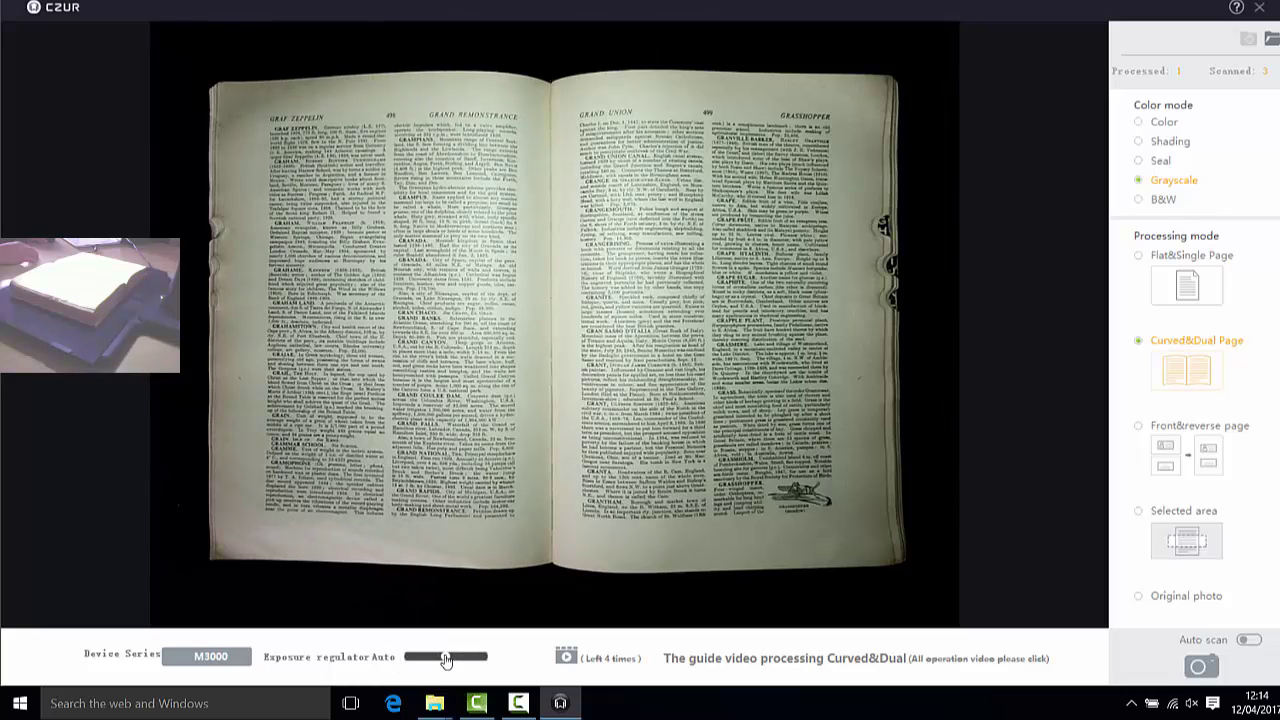
drag(445, 657, 483, 661)
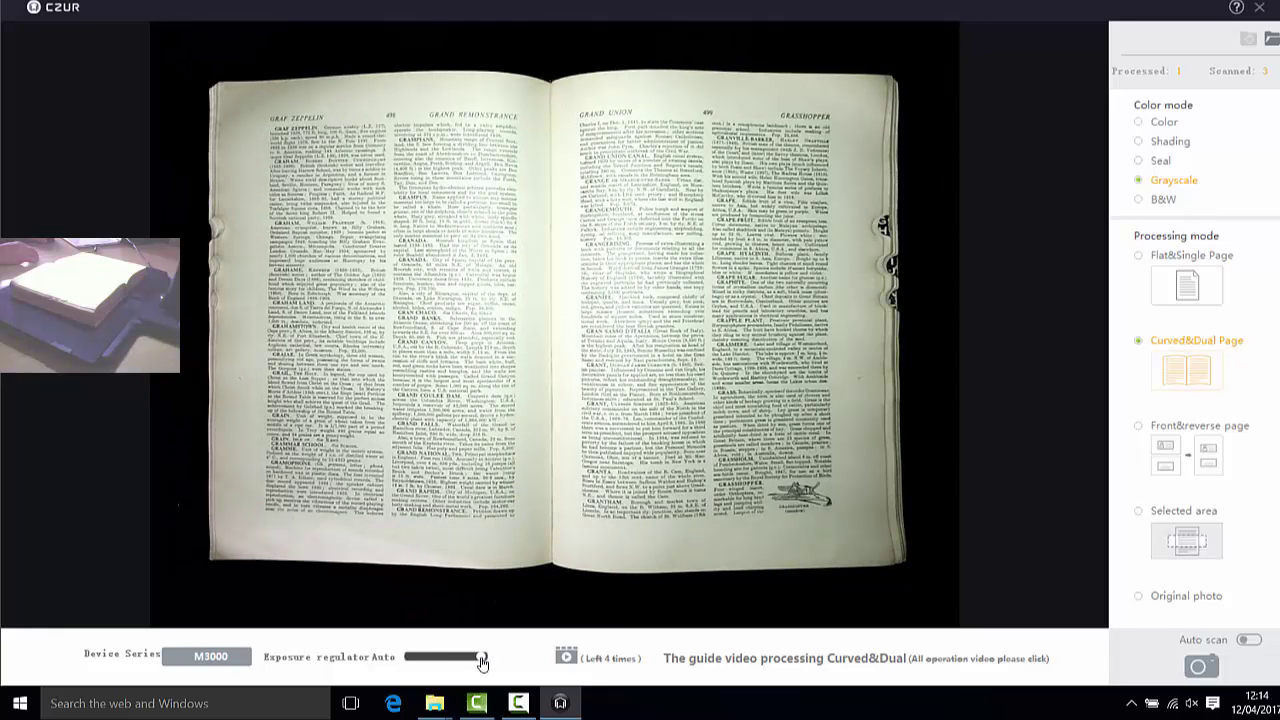
click(384, 660)
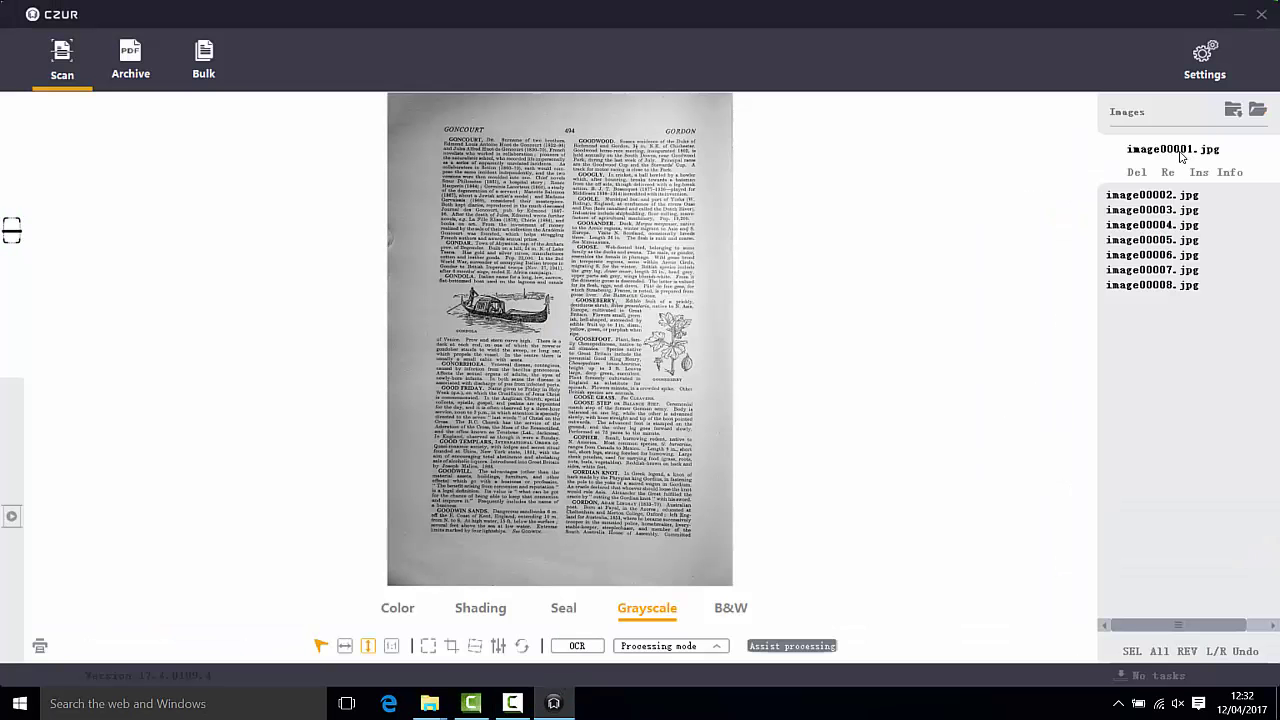
Step: Page through the scanned images from image00002.jpg to image00006.jpg
click(1143, 204)
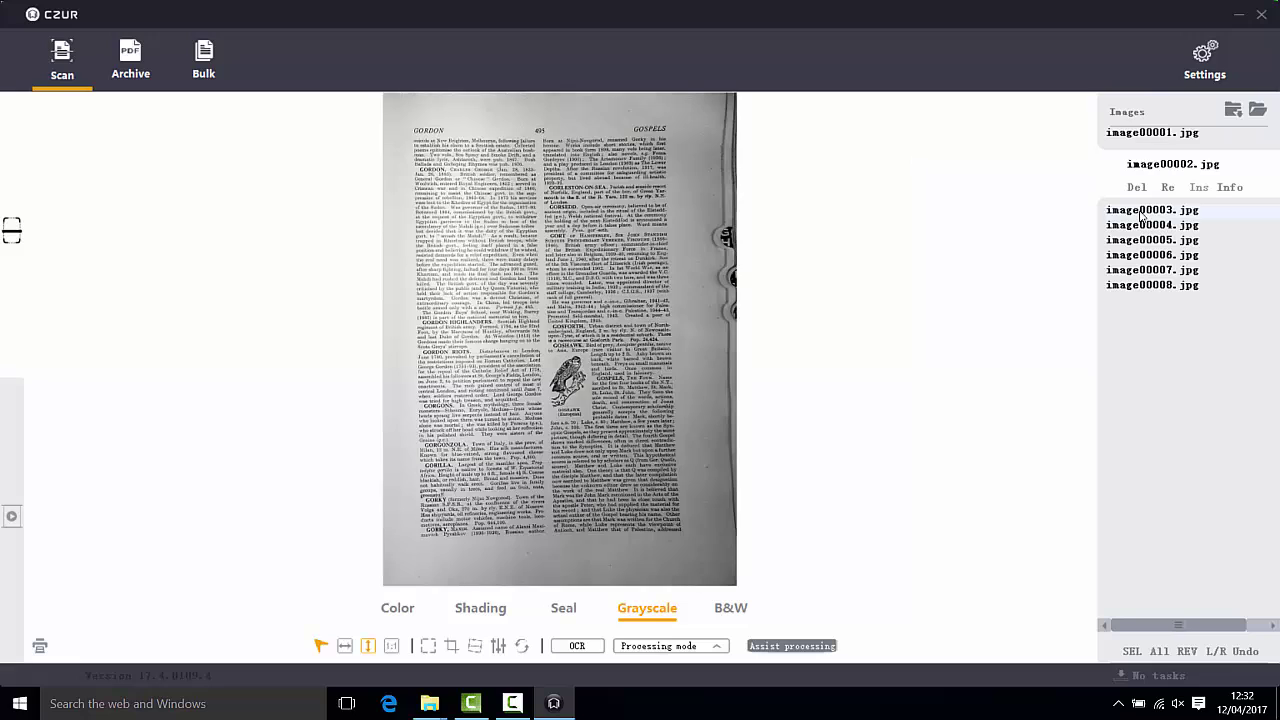
click(1144, 228)
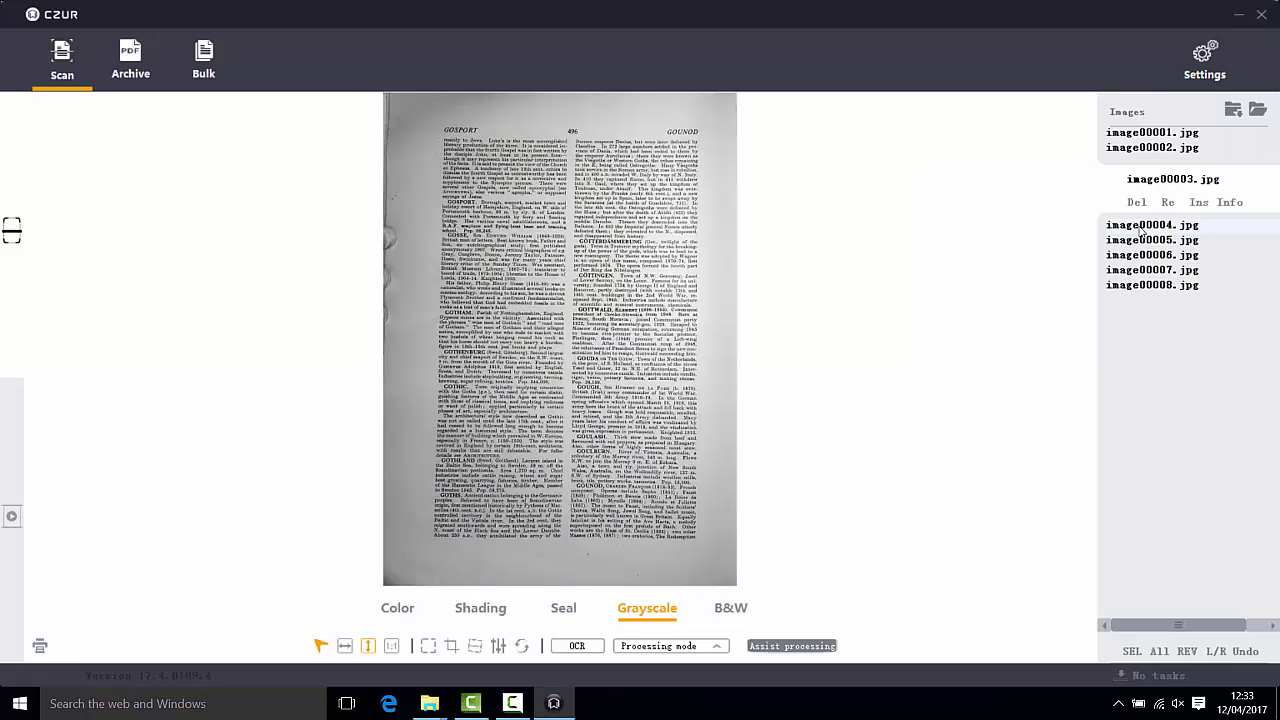
click(1141, 228)
key(Down)
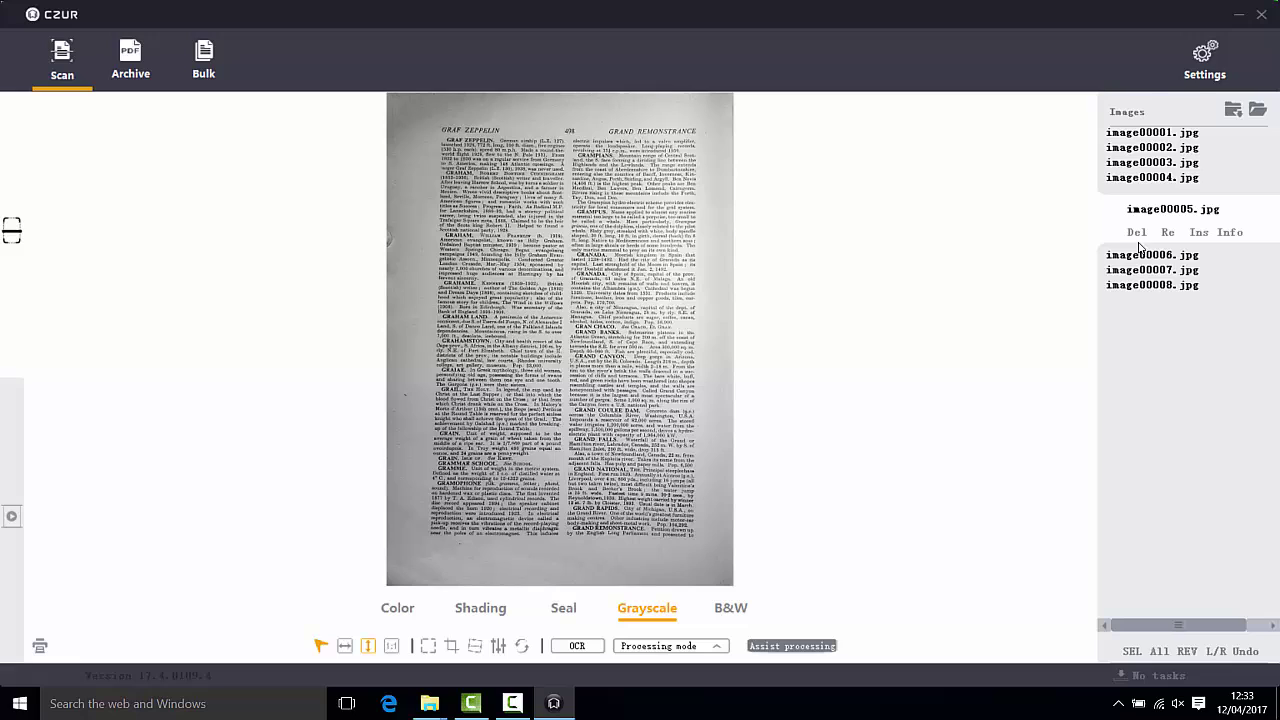
key(Down)
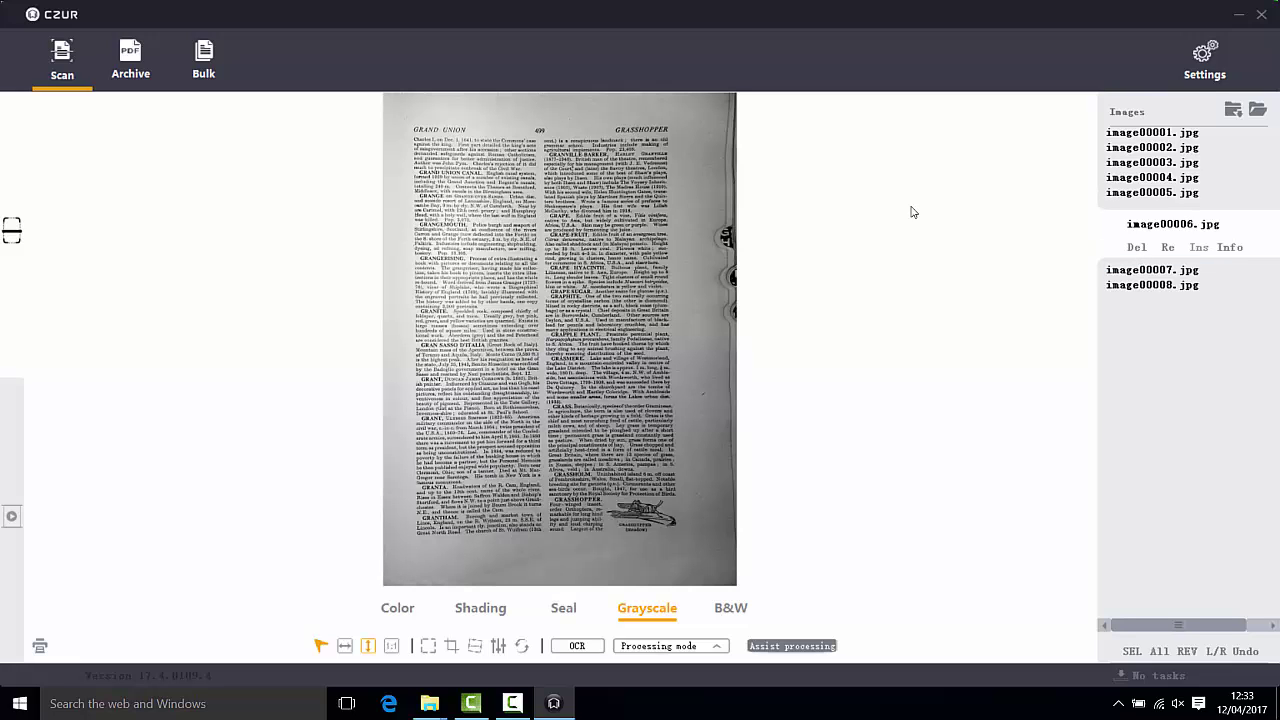
Step: Display image00001.jpg in the Seal color mode and inspect its text and illustrations up close
click(1146, 137)
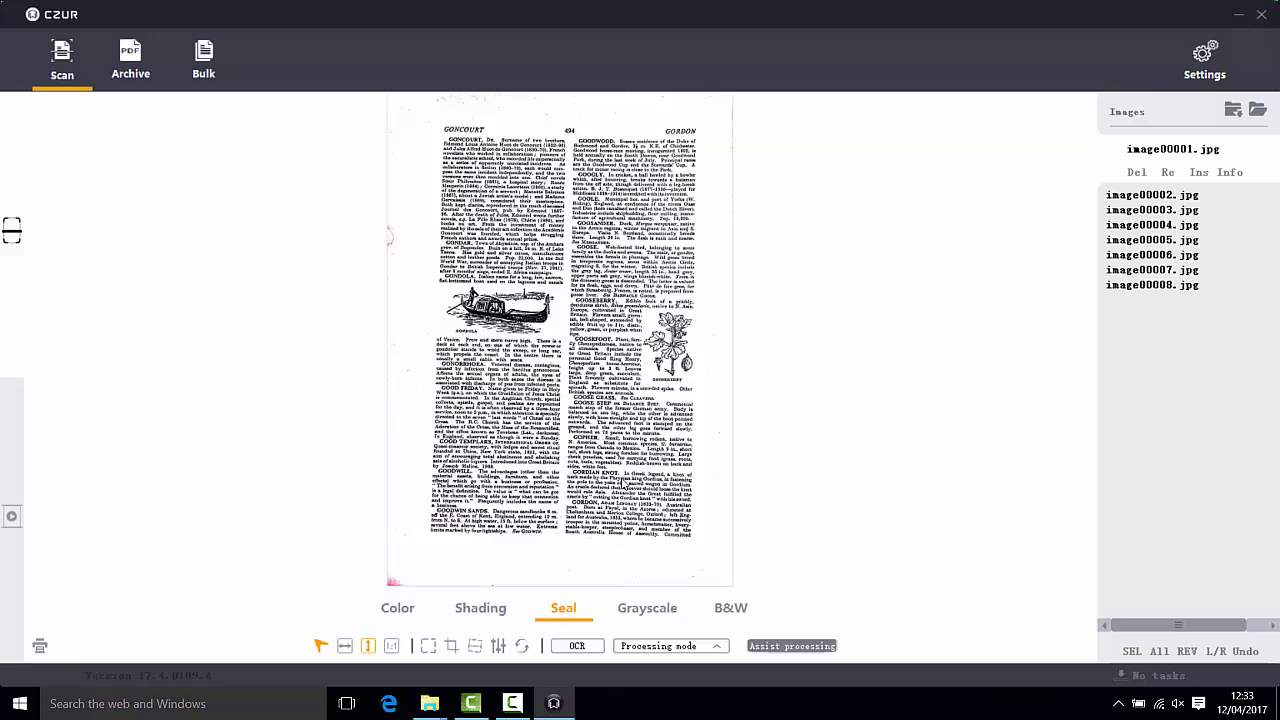
scroll(623, 433, up, 5)
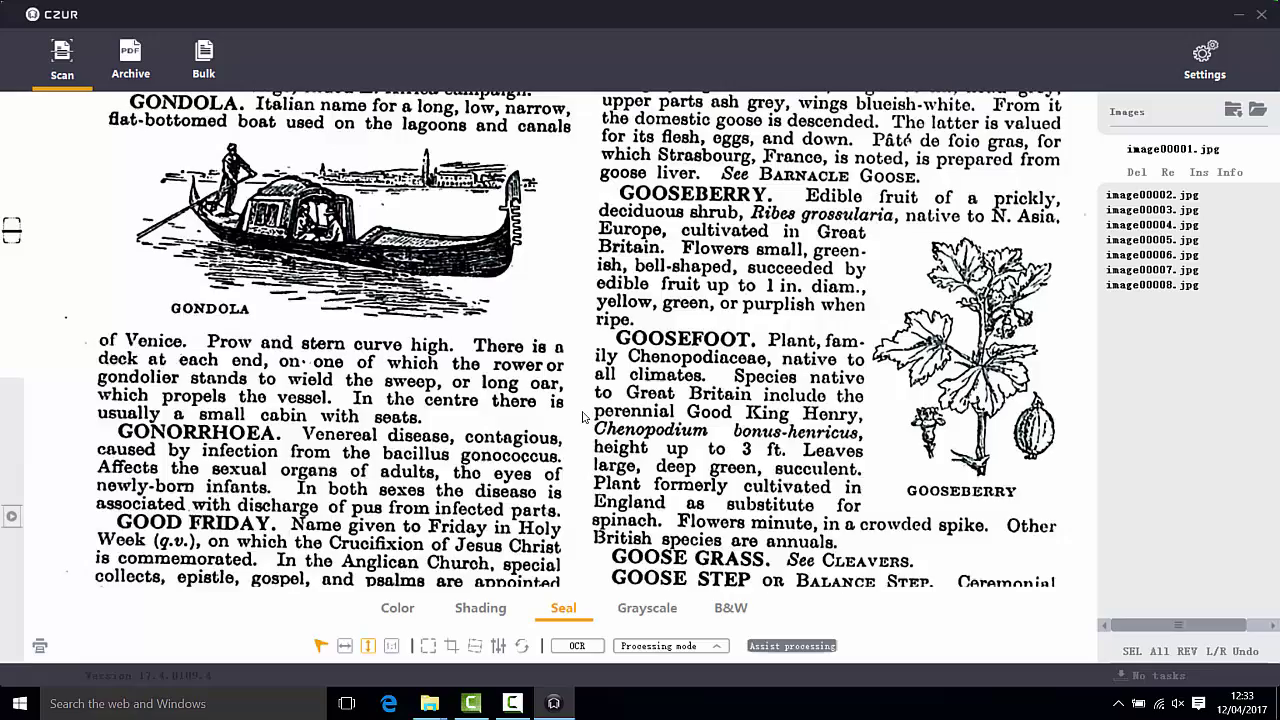
scroll(583, 416, down, 5)
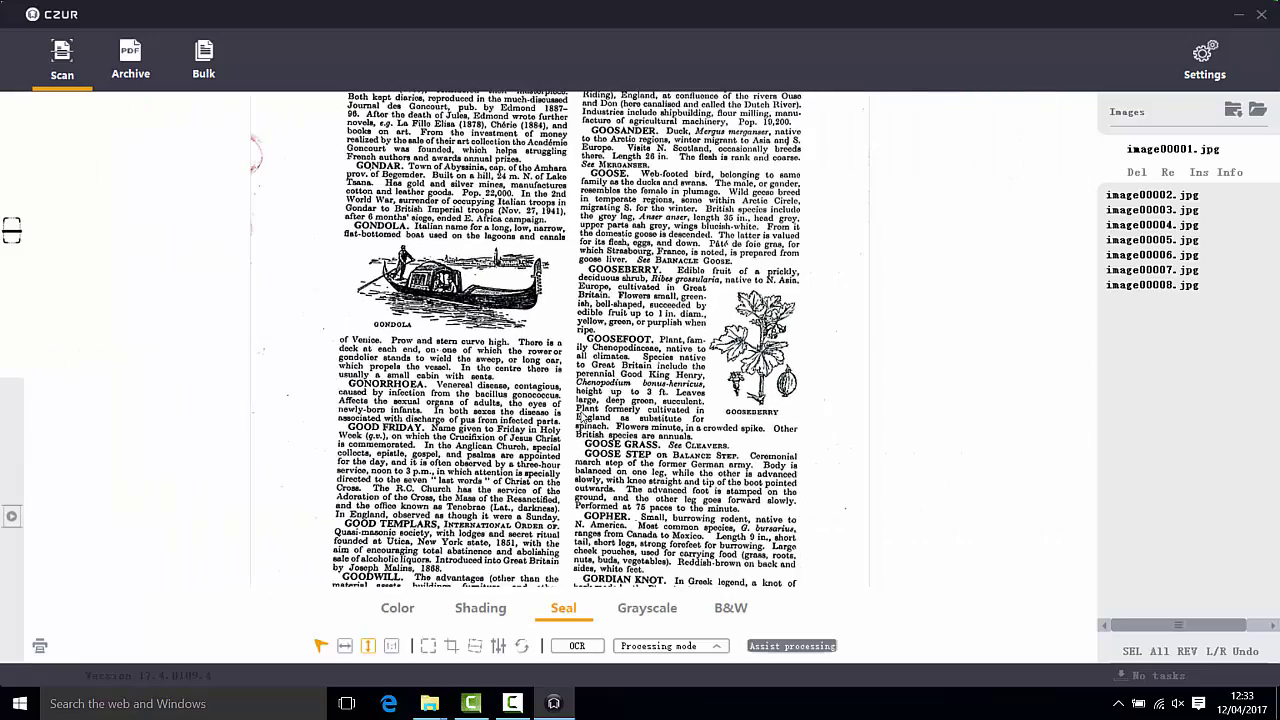
scroll(583, 416, down, 5)
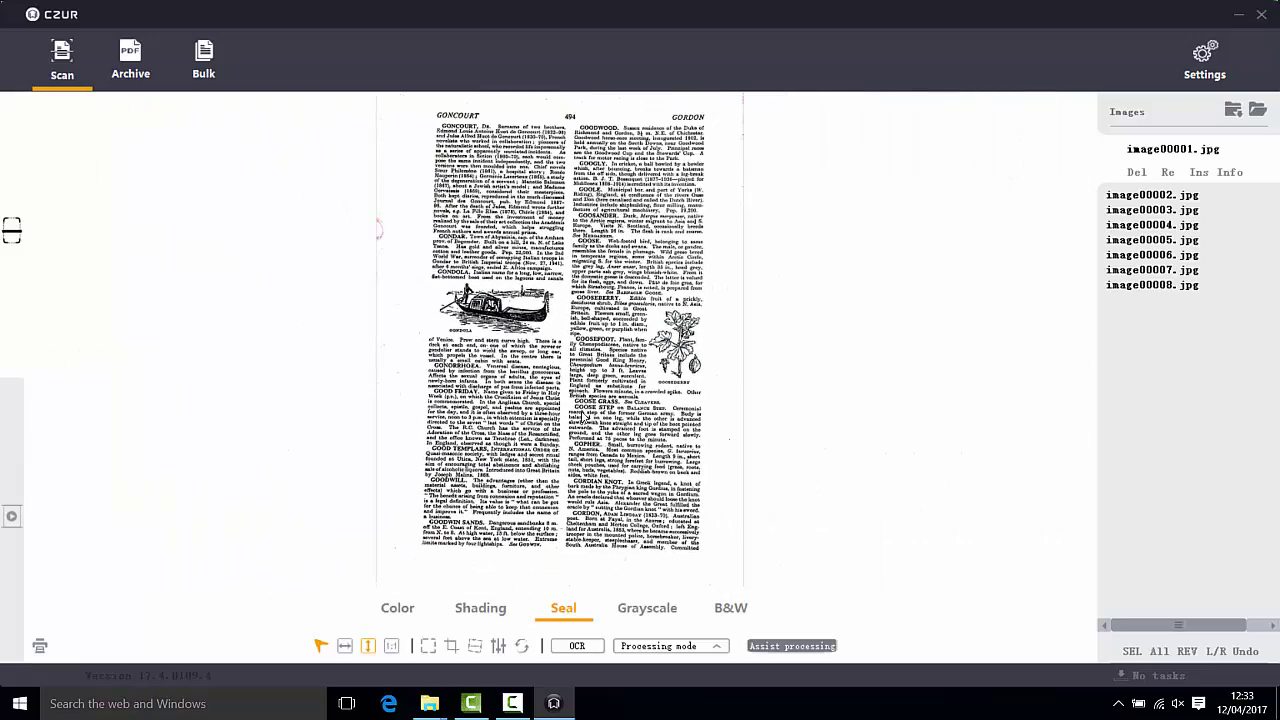
Step: Show image00001.jpg in B&W mode, inspect its text up close and fit the page back to the view height
click(731, 608)
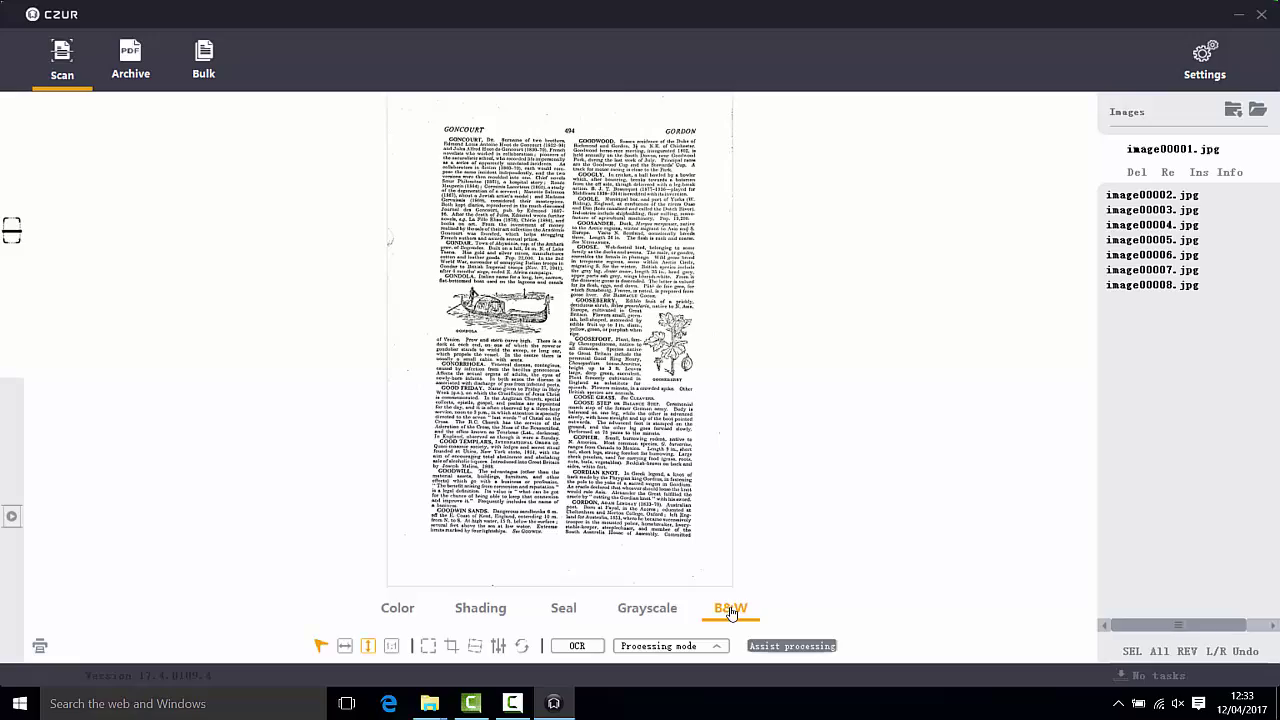
scroll(612, 497, up, 1)
scroll(565, 357, up, 4)
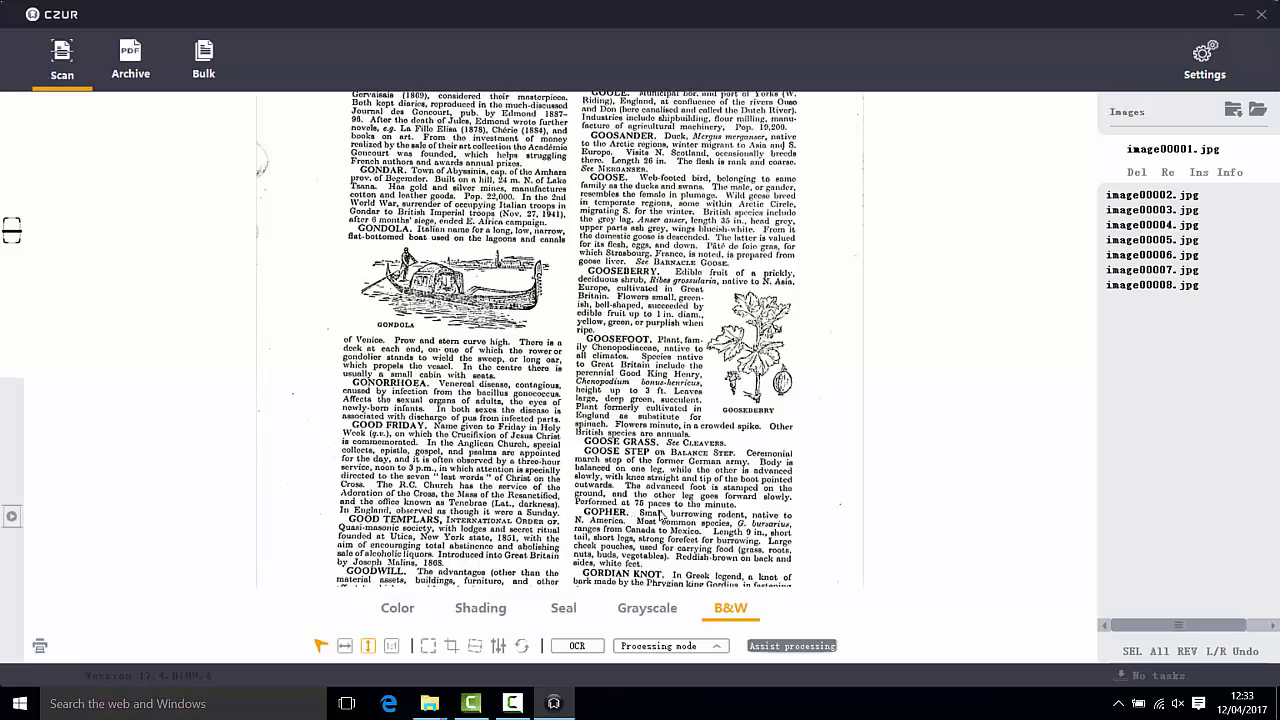
scroll(565, 357, down, 5)
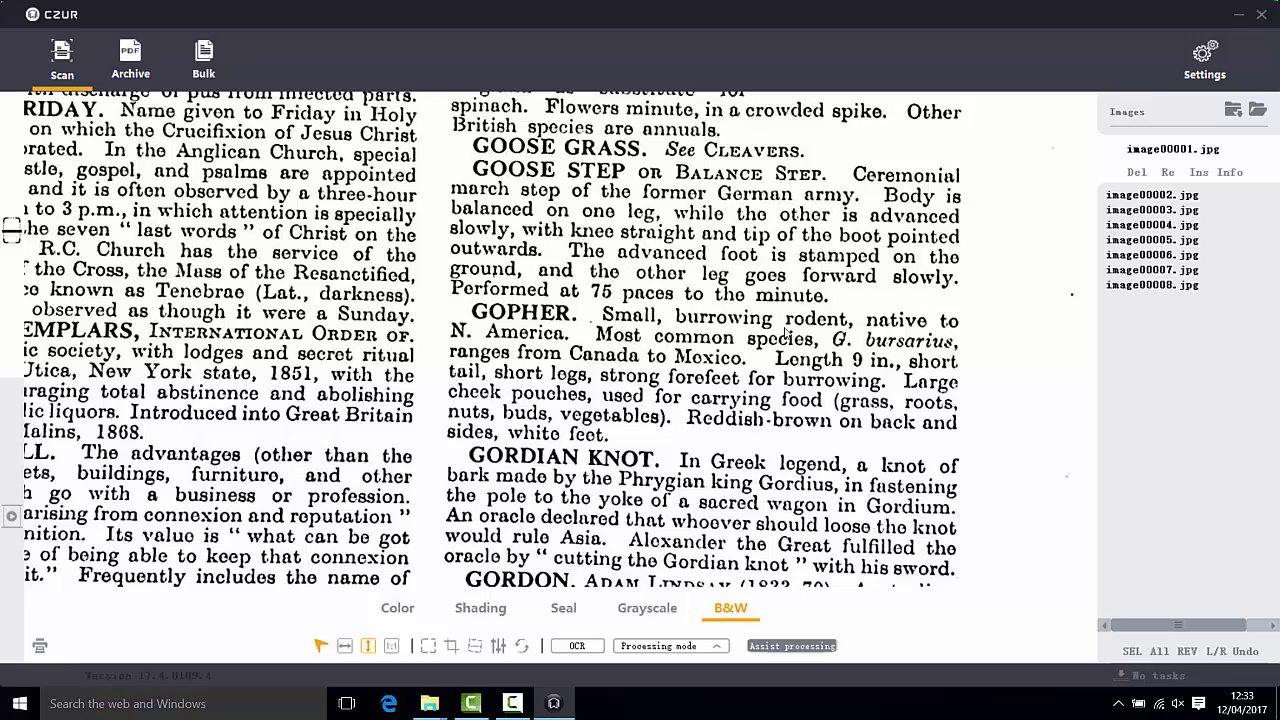
drag(786, 335, 930, 338)
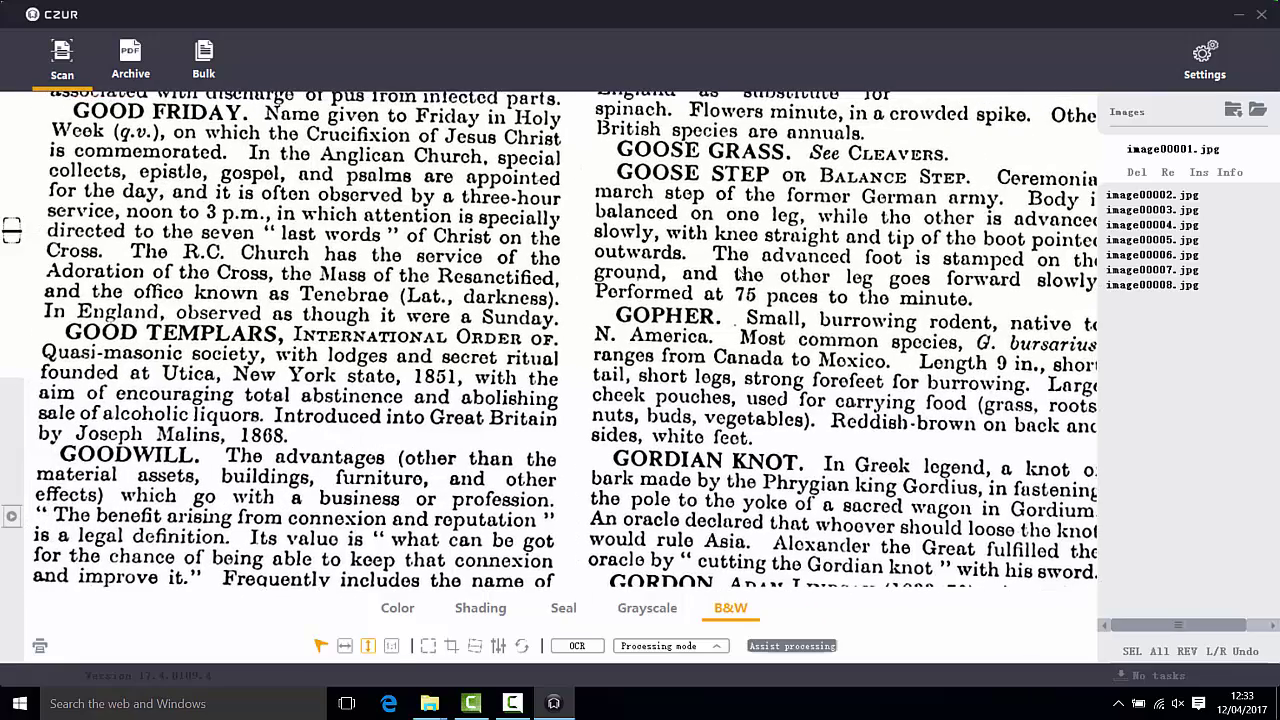
click(368, 646)
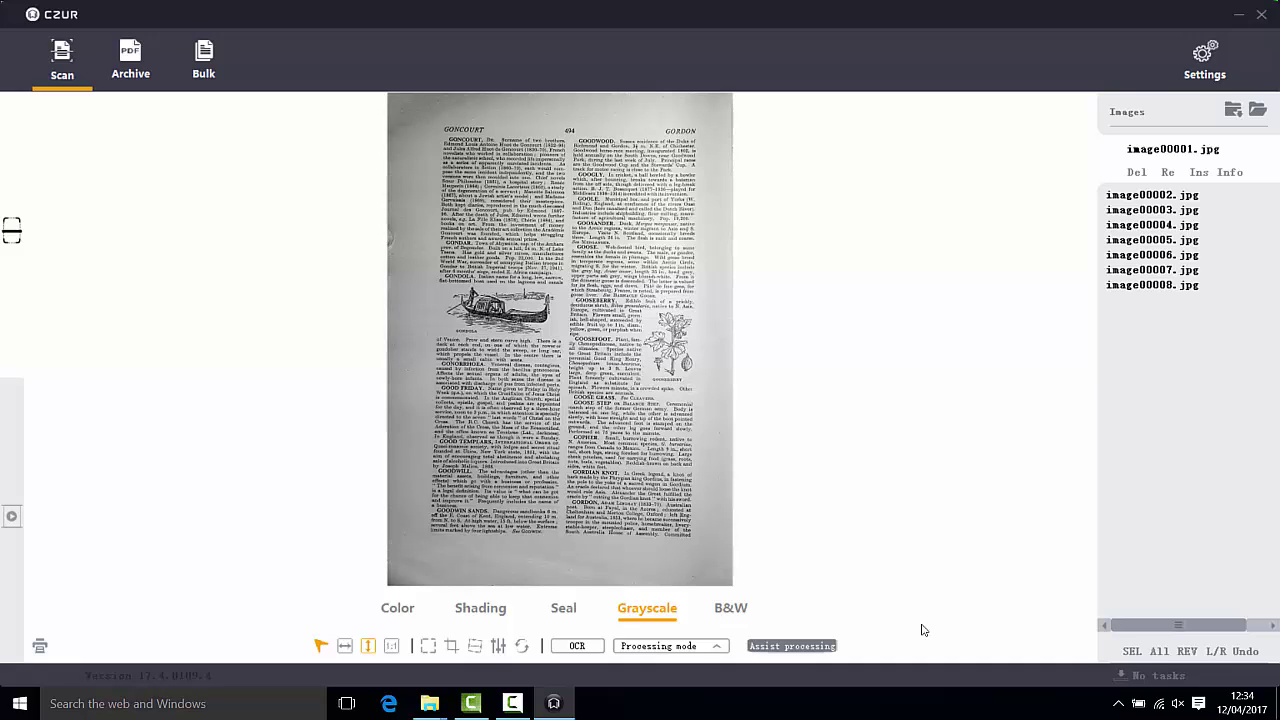
Step: Start assist processing for image00001.jpg, nudge the middle line's lower end onto the spine and move the three laser lines' outer ends to the left page's edge
click(812, 646)
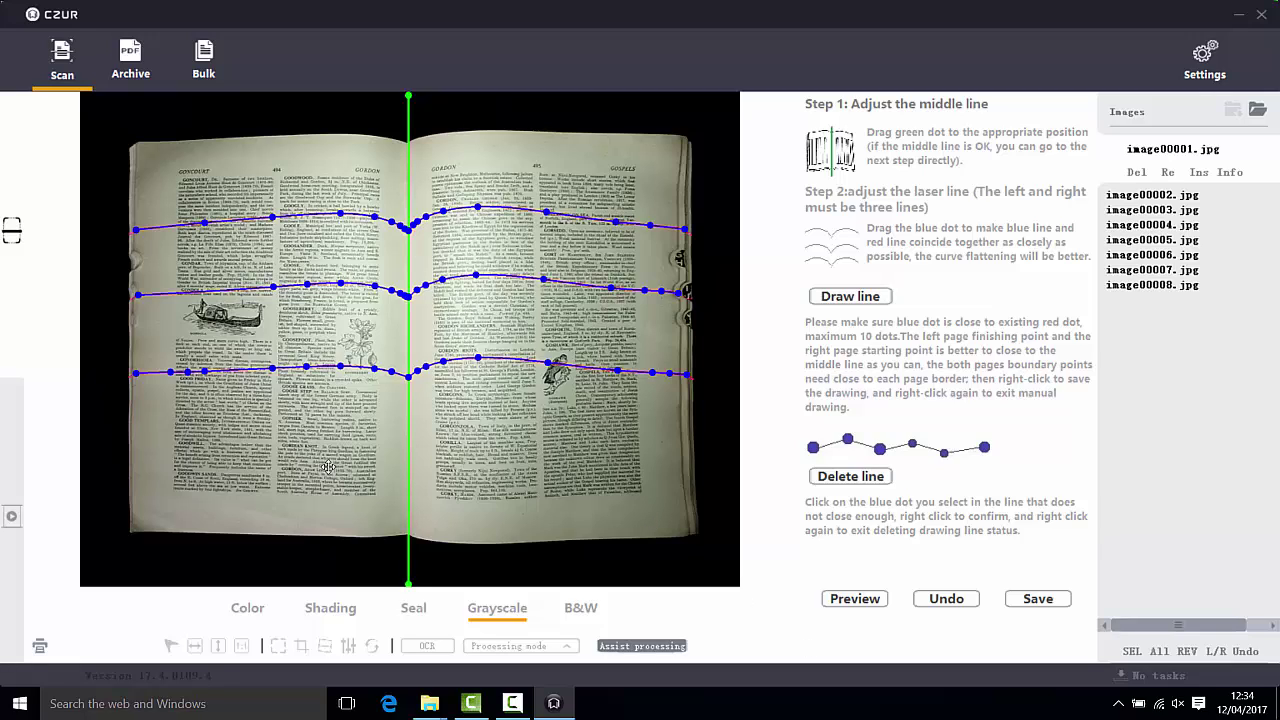
mouse_move(406, 580)
mouse_down()
mouse_move(390, 580)
mouse_move(410, 581)
mouse_up()
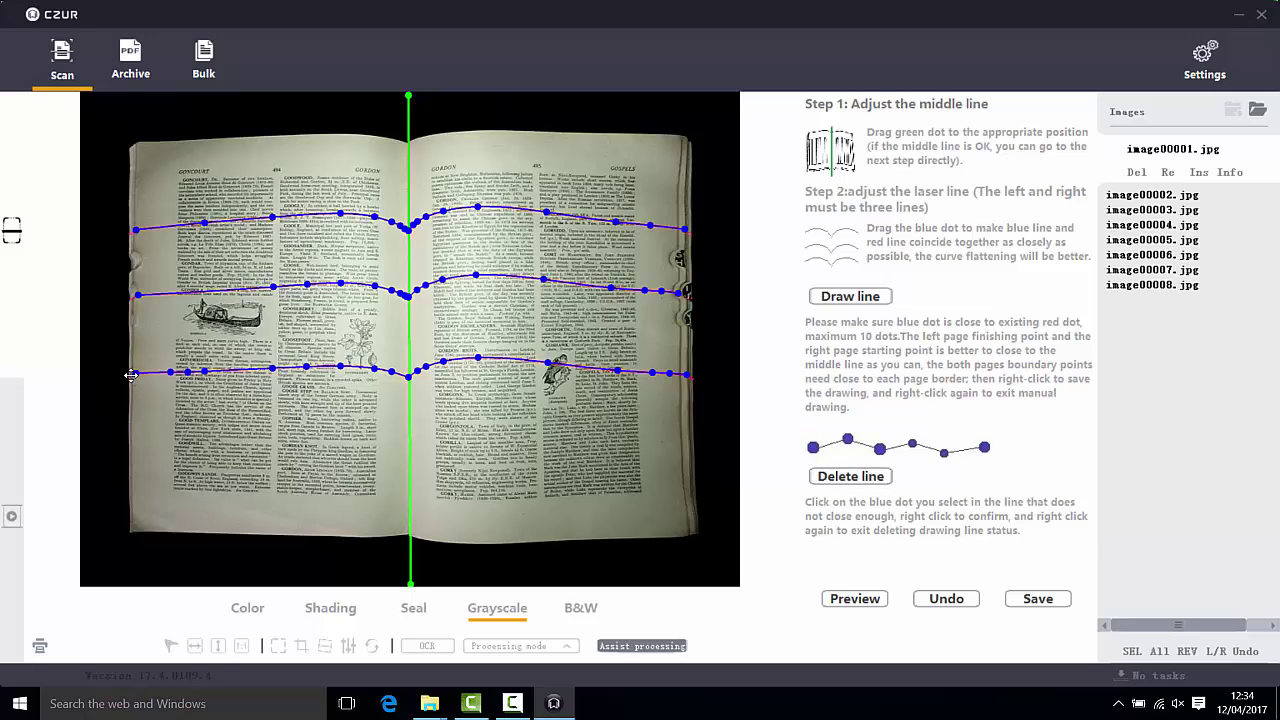
drag(134, 374, 130, 373)
drag(138, 296, 133, 289)
drag(132, 230, 128, 229)
drag(126, 230, 128, 232)
Step: Preview the flattened page and save the curve correction for image00001.jpg
click(840, 603)
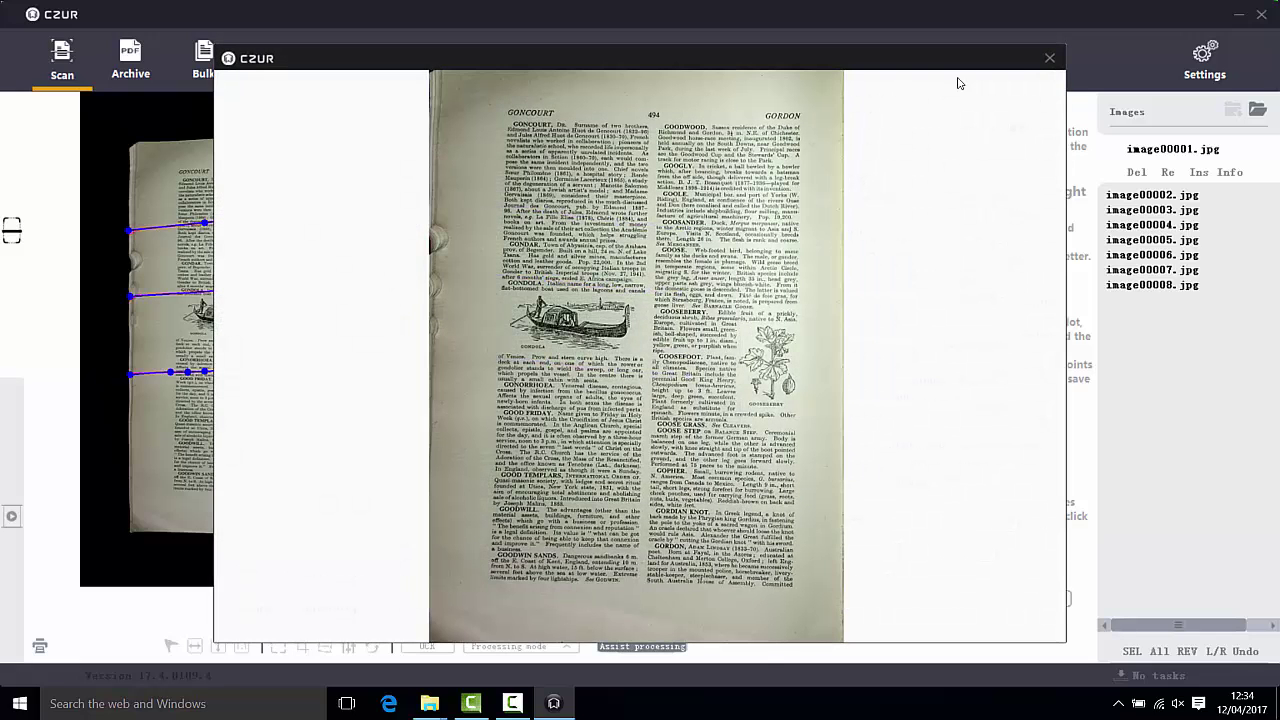
click(1049, 58)
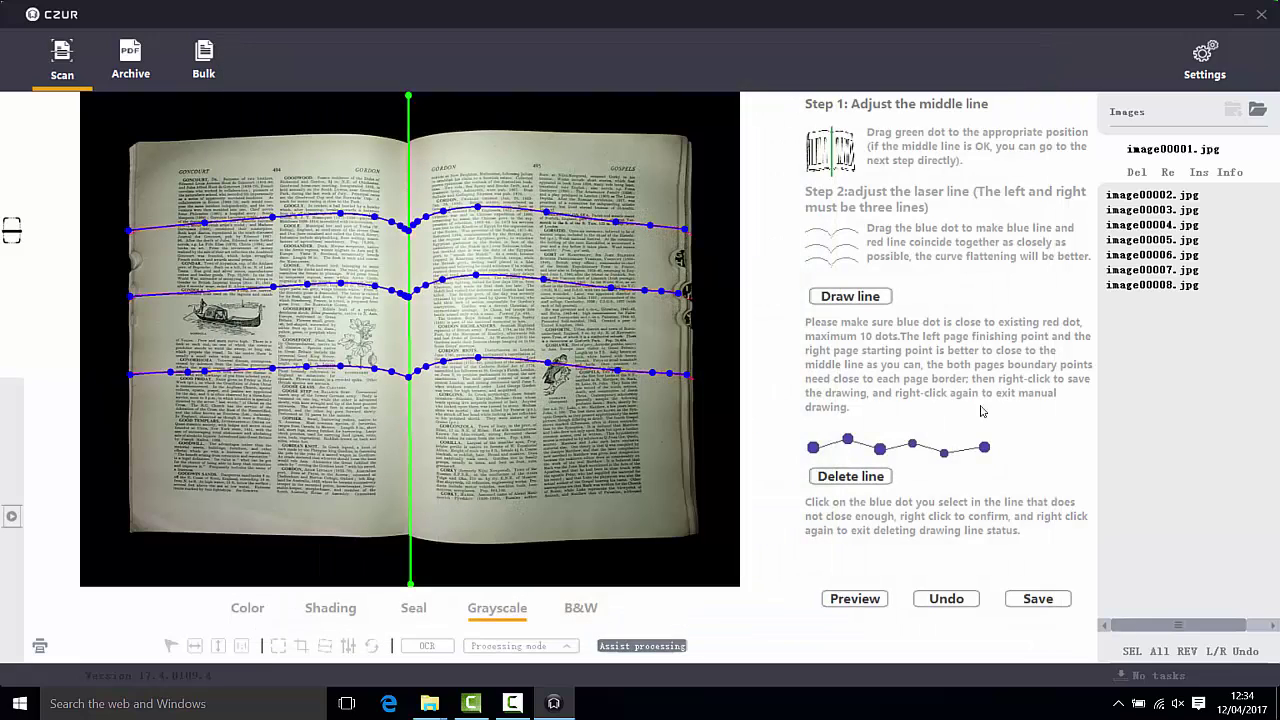
click(1040, 606)
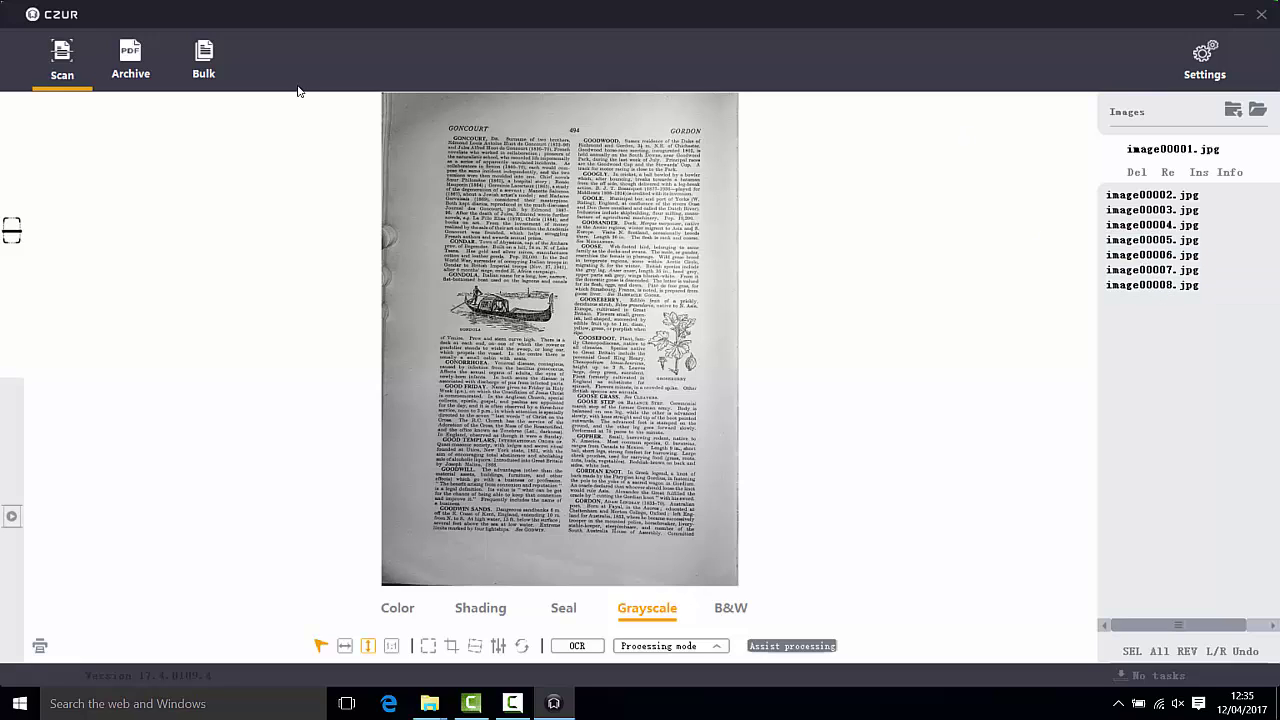
Step: Try a PDF export from the archive options, dismiss the message and select all scanned images
click(157, 64)
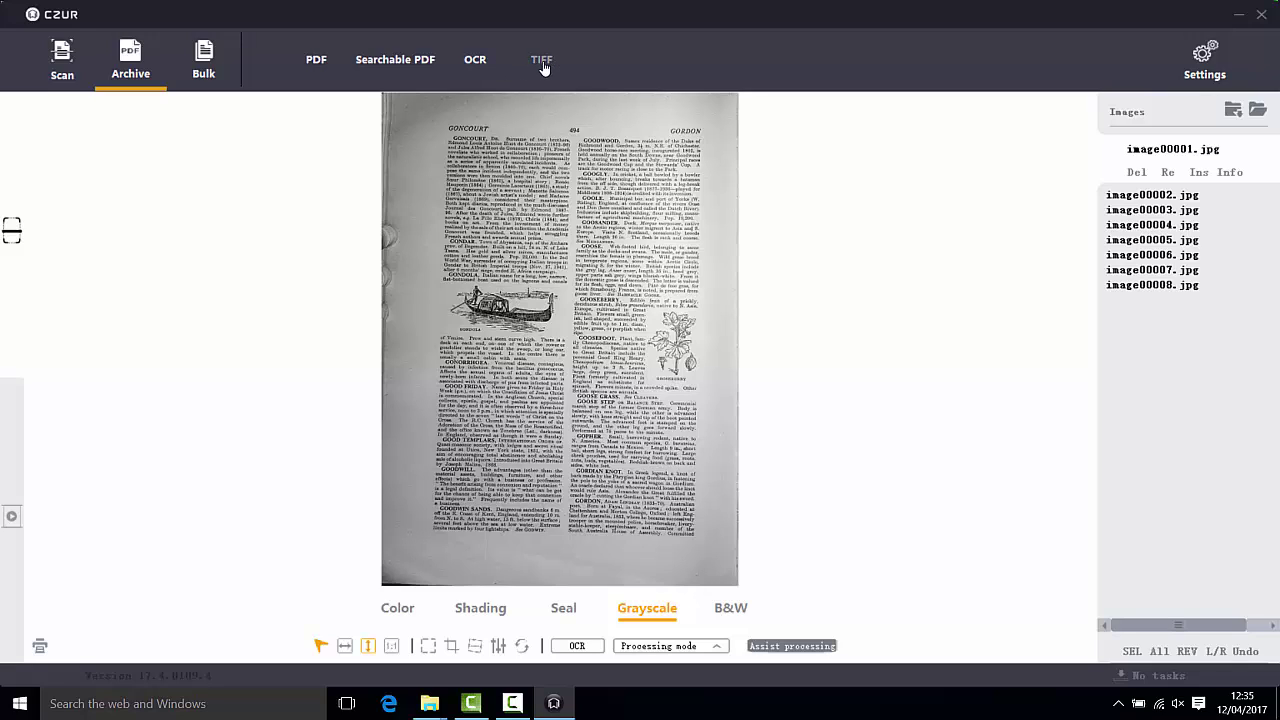
click(324, 56)
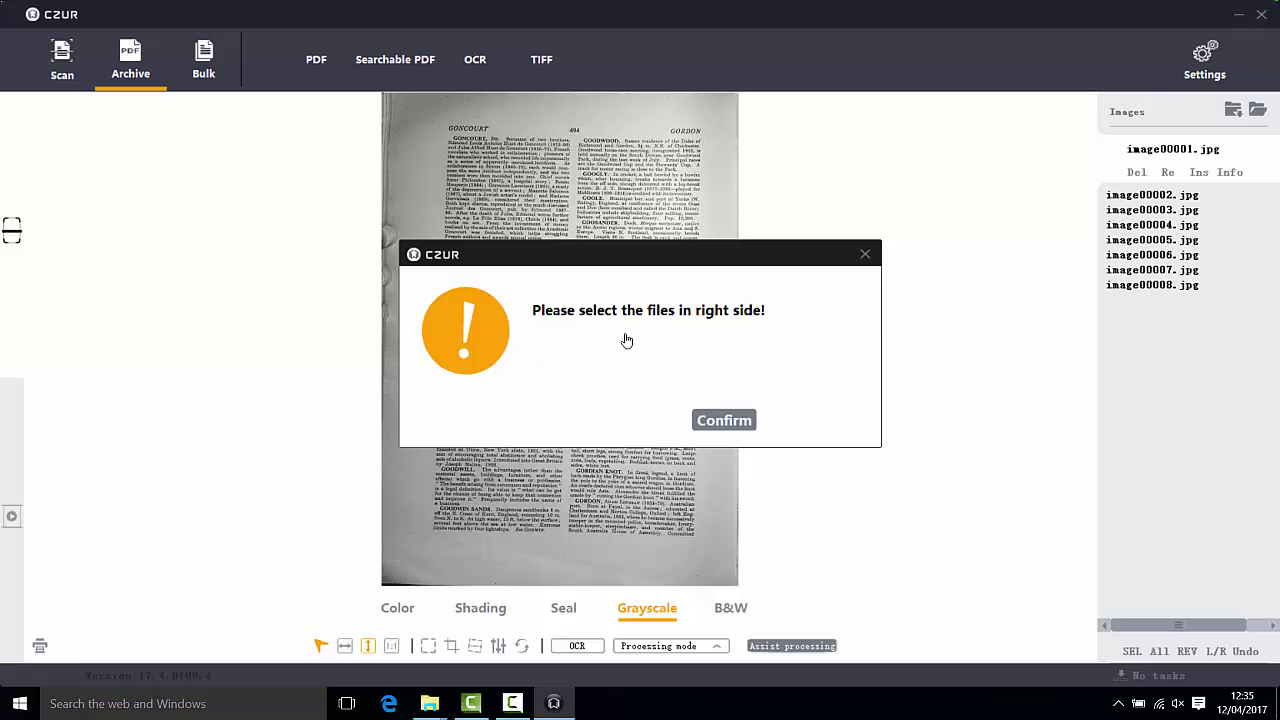
click(726, 421)
click(1159, 651)
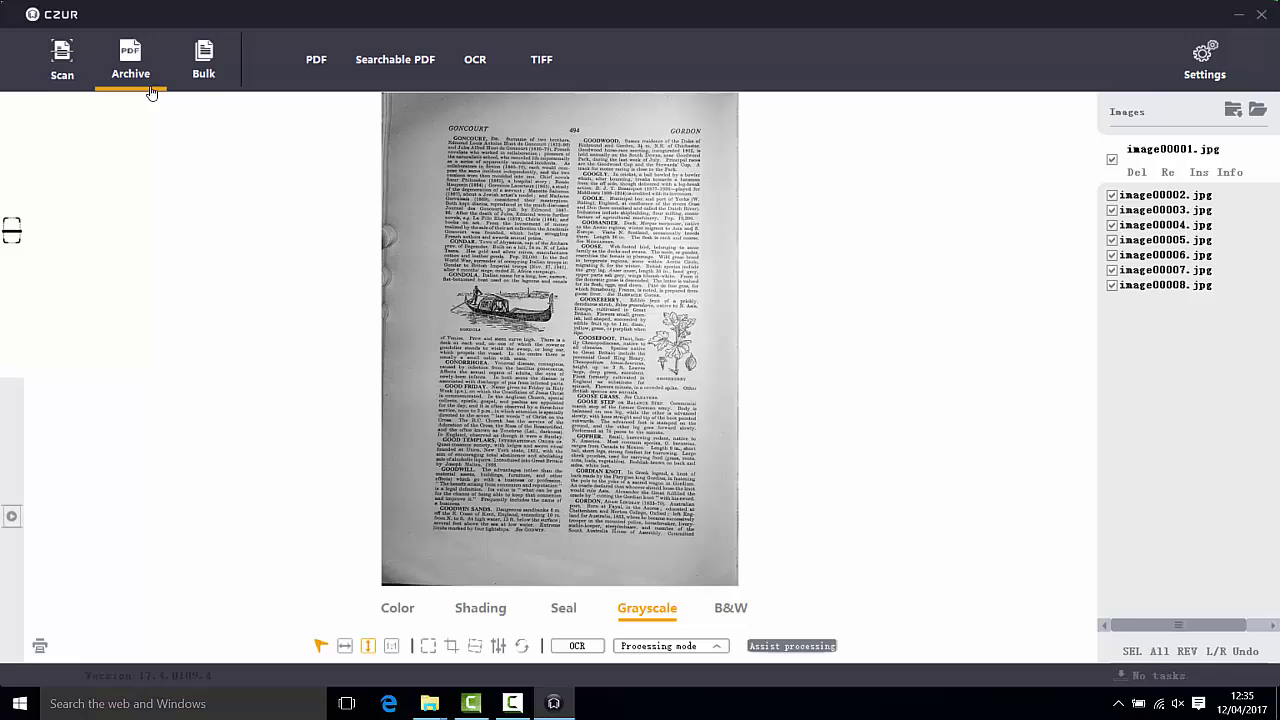
Step: Start a Searchable PDF export of the selected images with English as the recognition language, looking through the custom language list before confirming
click(408, 59)
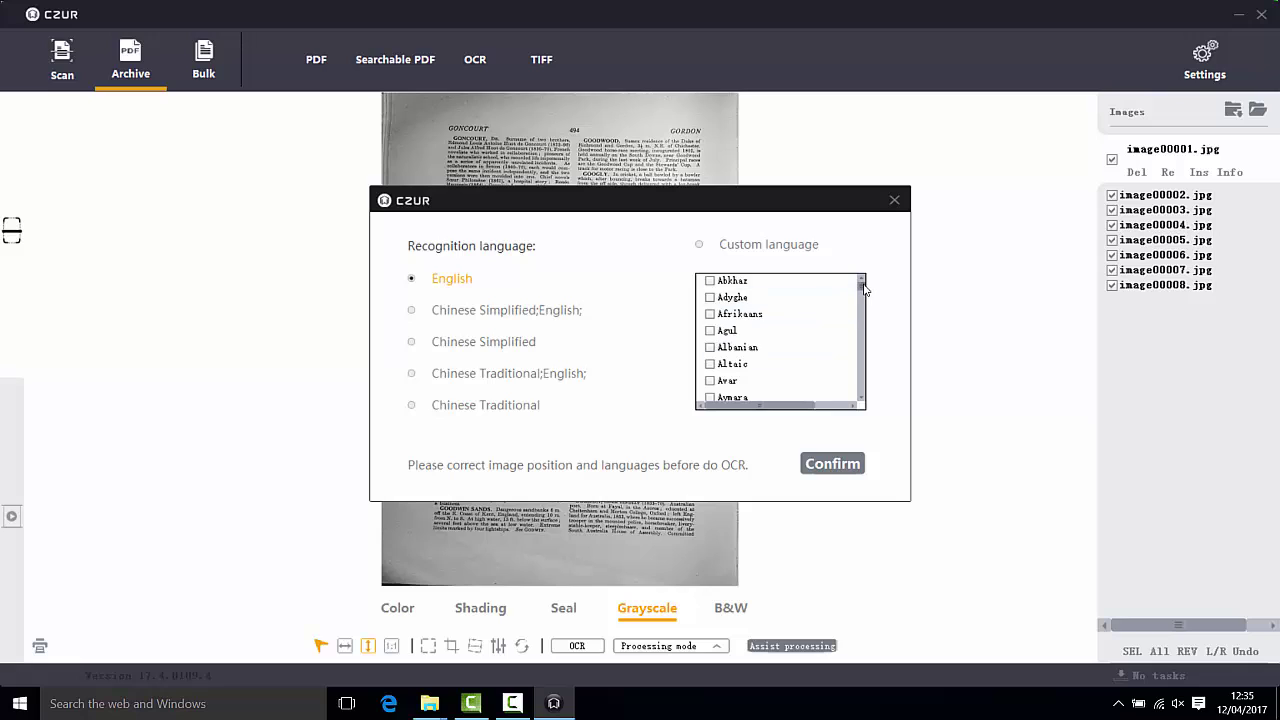
drag(865, 288, 874, 396)
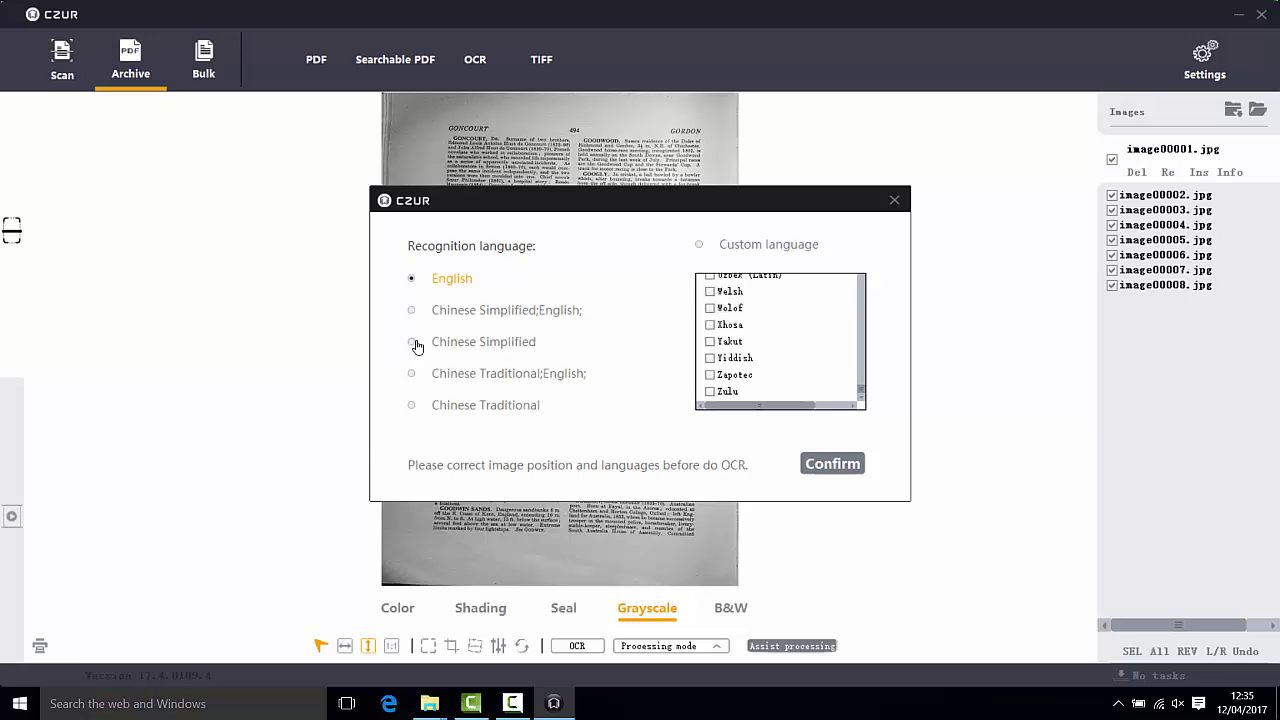
click(817, 467)
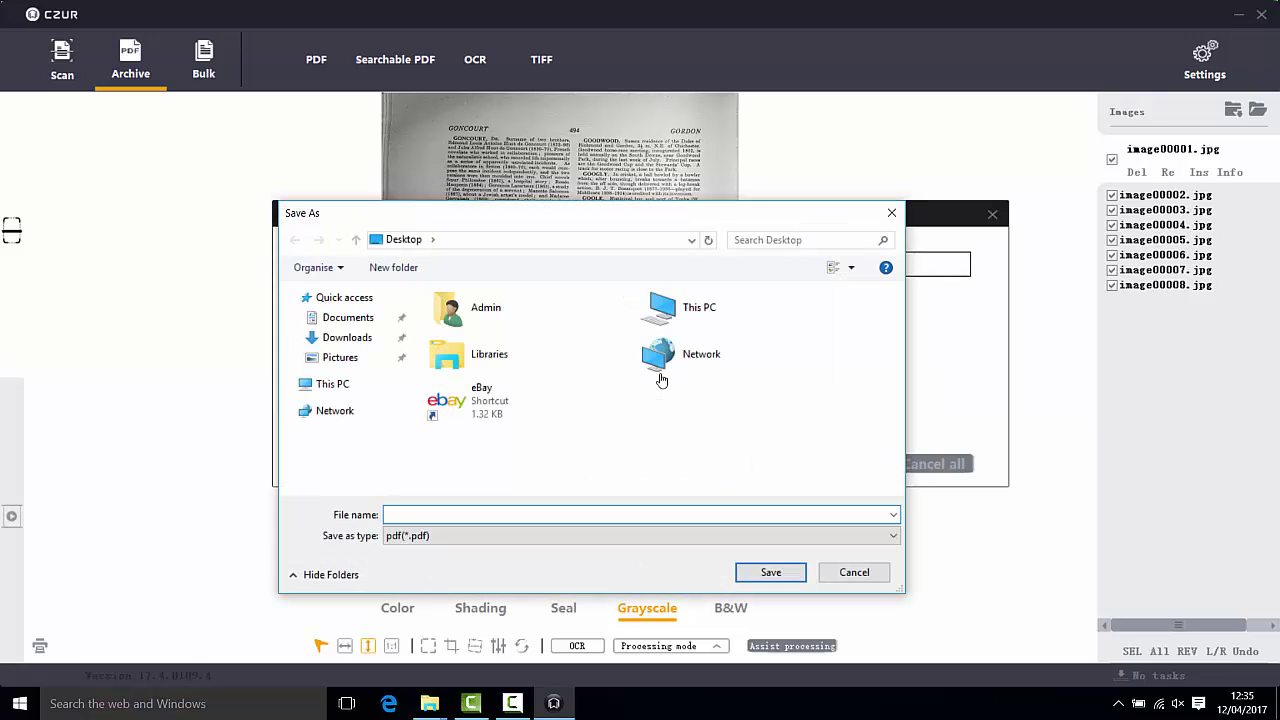
Step: Save the searchable PDF as sample in the 2017_04_12_12_13_16 folder inside BookScans on the C: drive
click(330, 388)
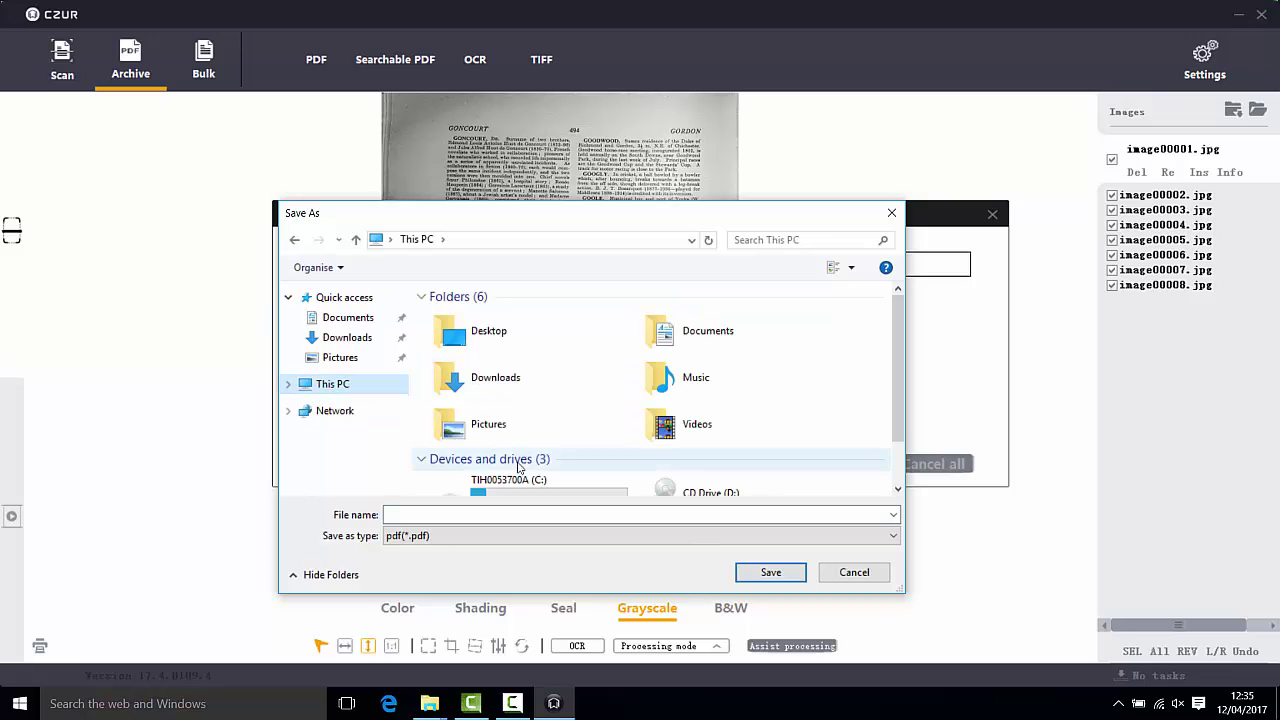
click(520, 483)
key(Return)
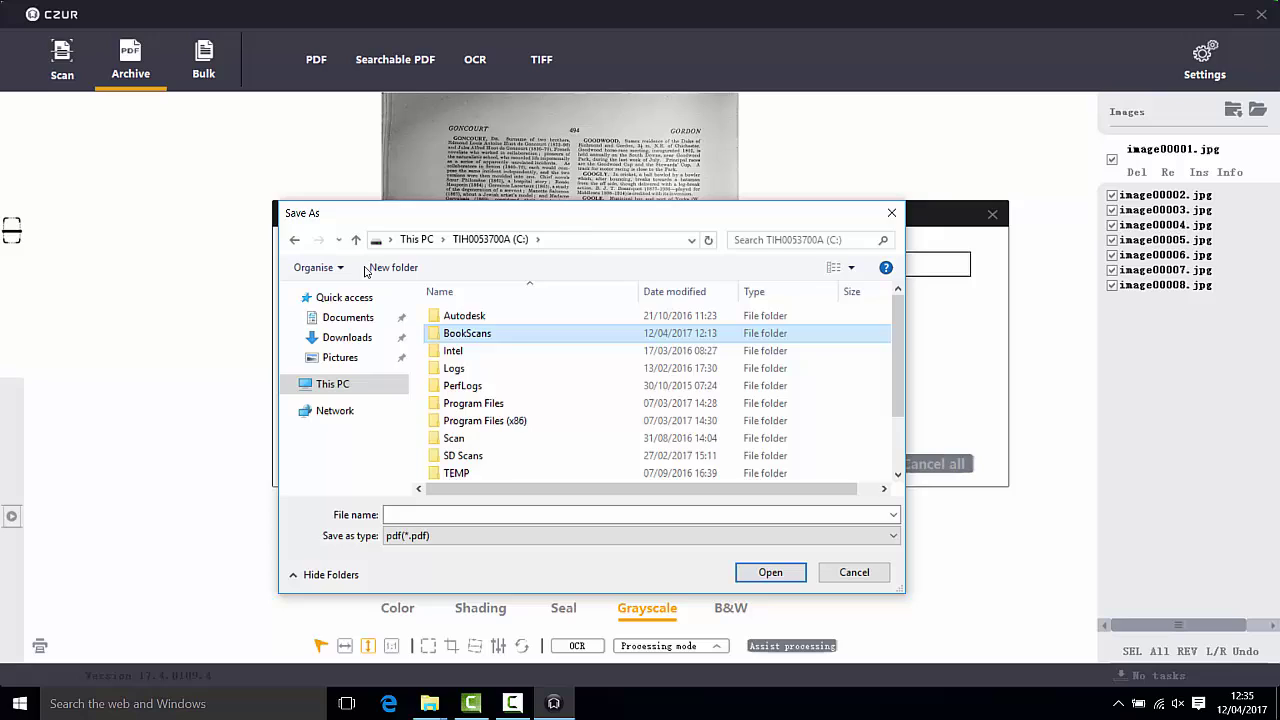
double_click(456, 335)
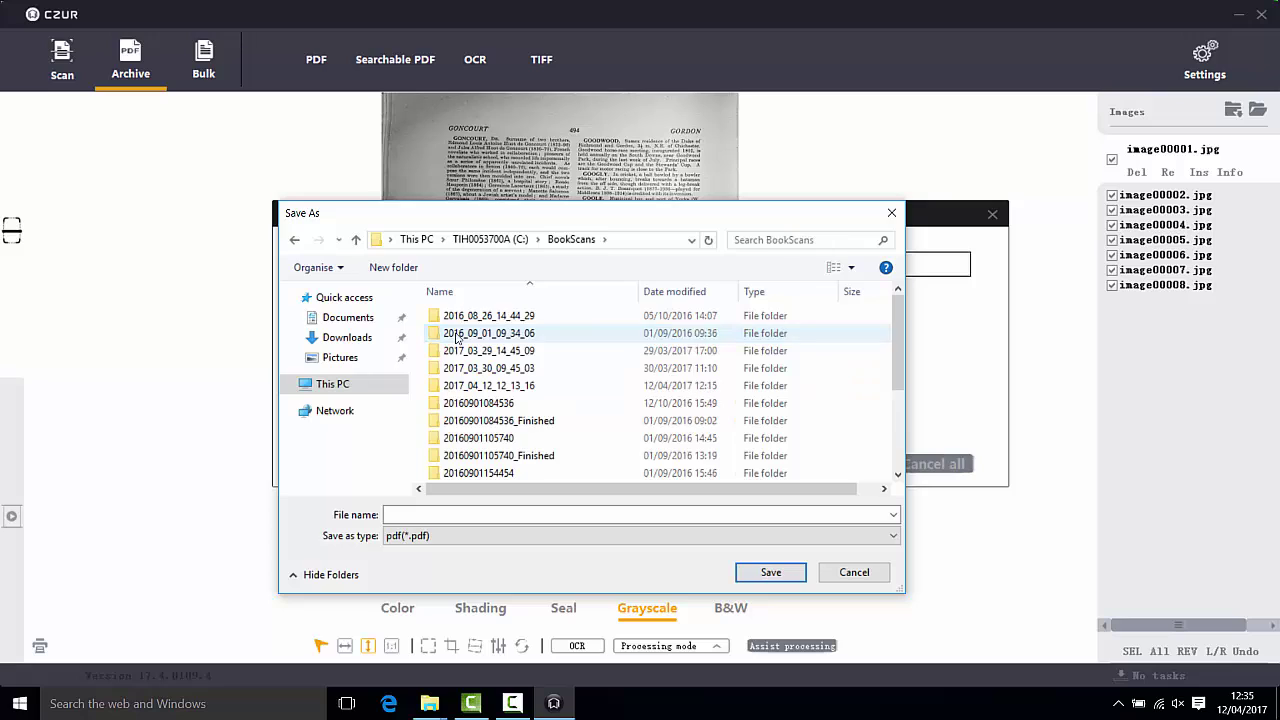
double_click(466, 388)
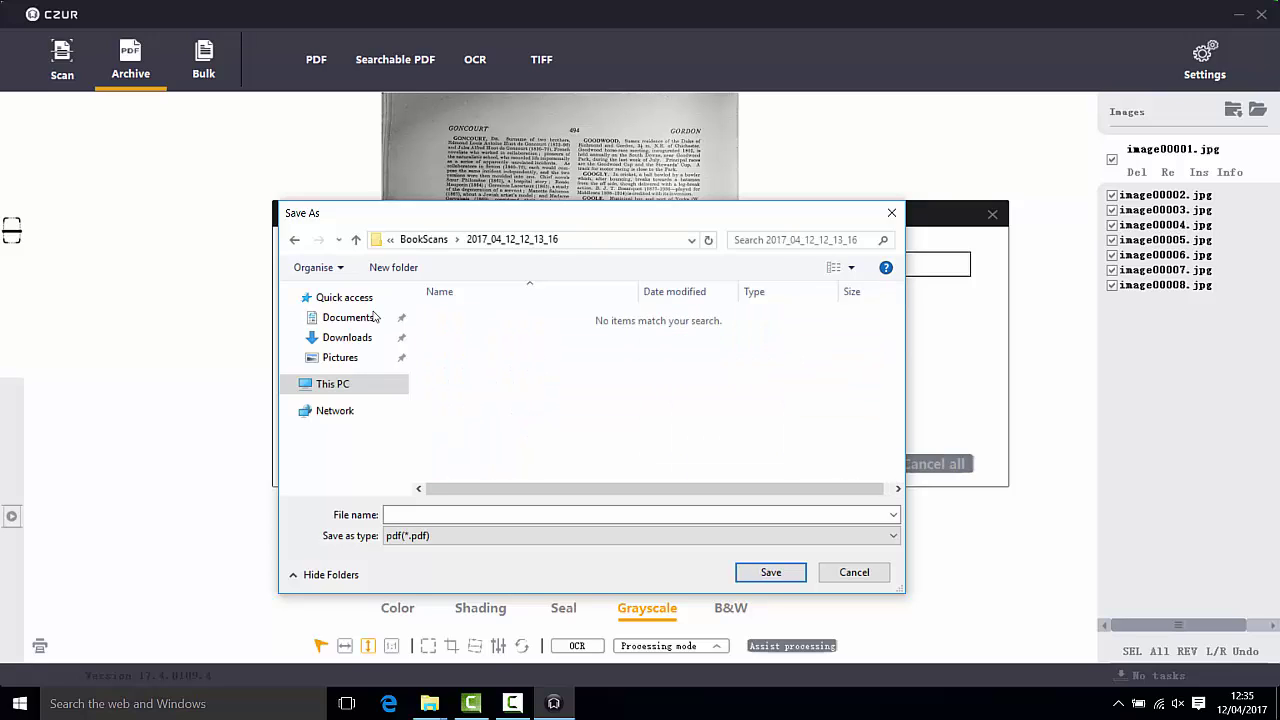
click(423, 514)
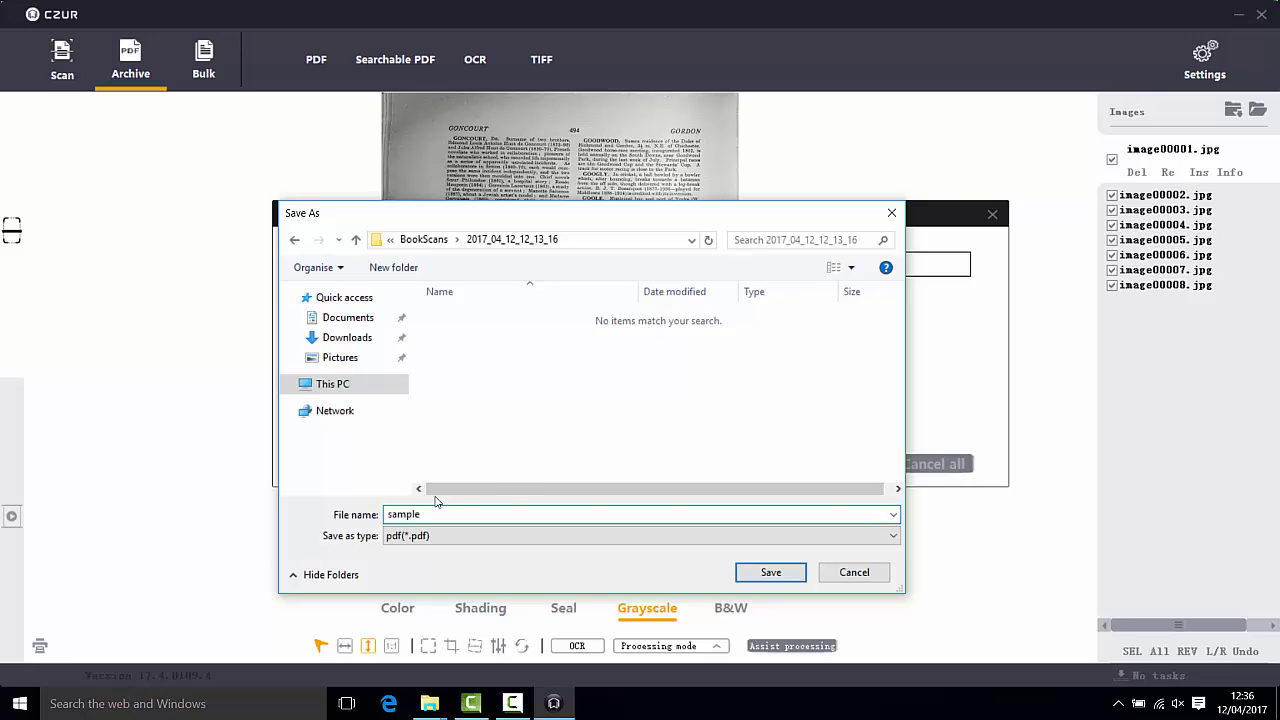
click(626, 462)
key(Return)
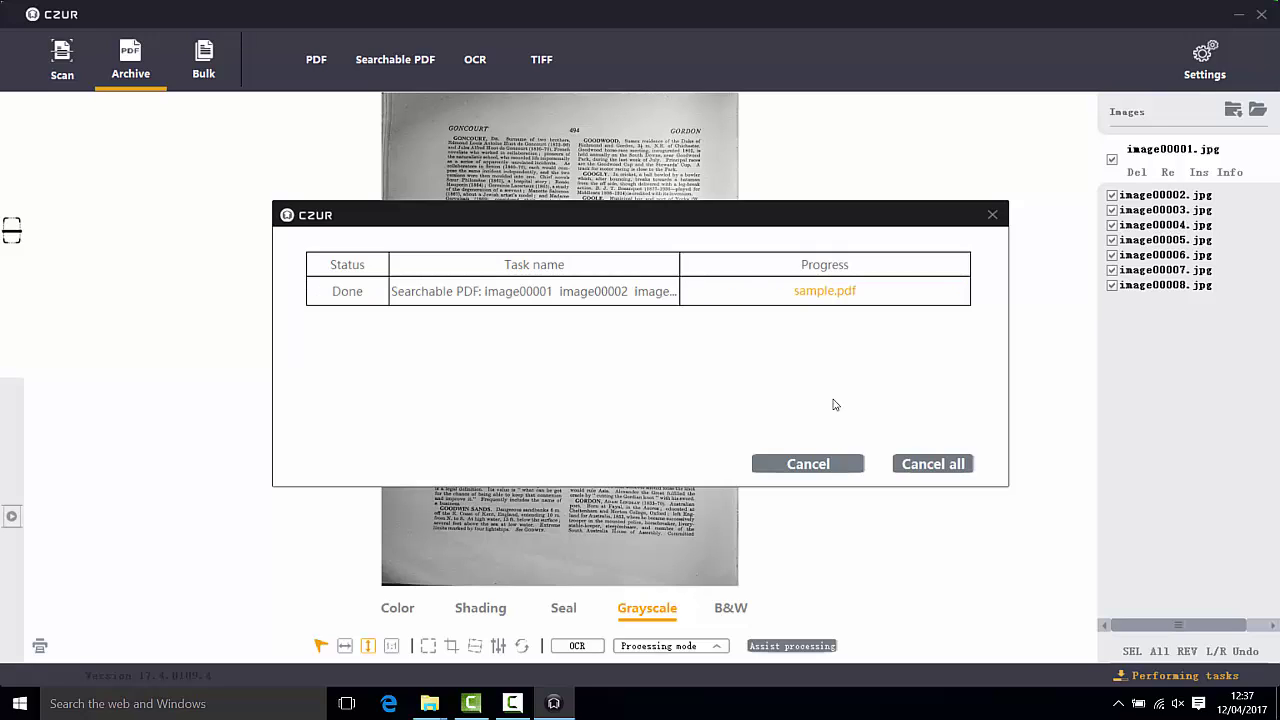
Step: Close the task list and open sample.pdf from the 2017_04_12_12_13_16 folder in File Explorer
click(994, 216)
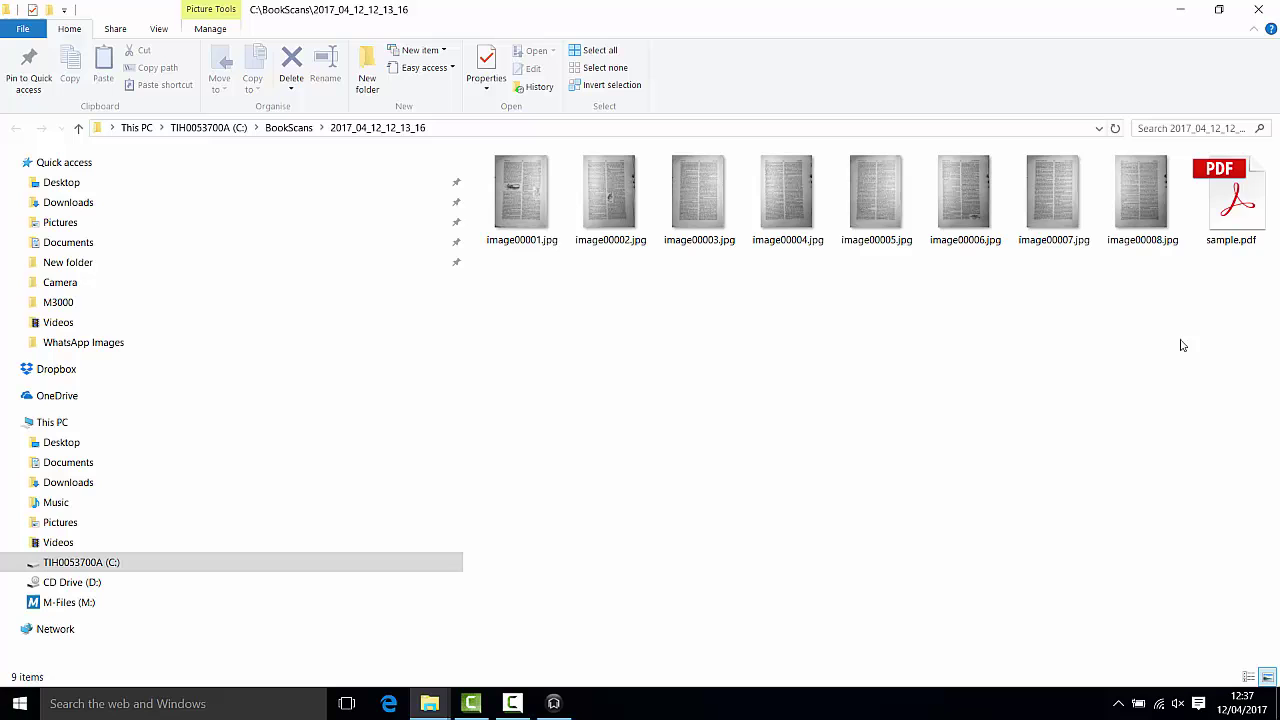
click(1234, 199)
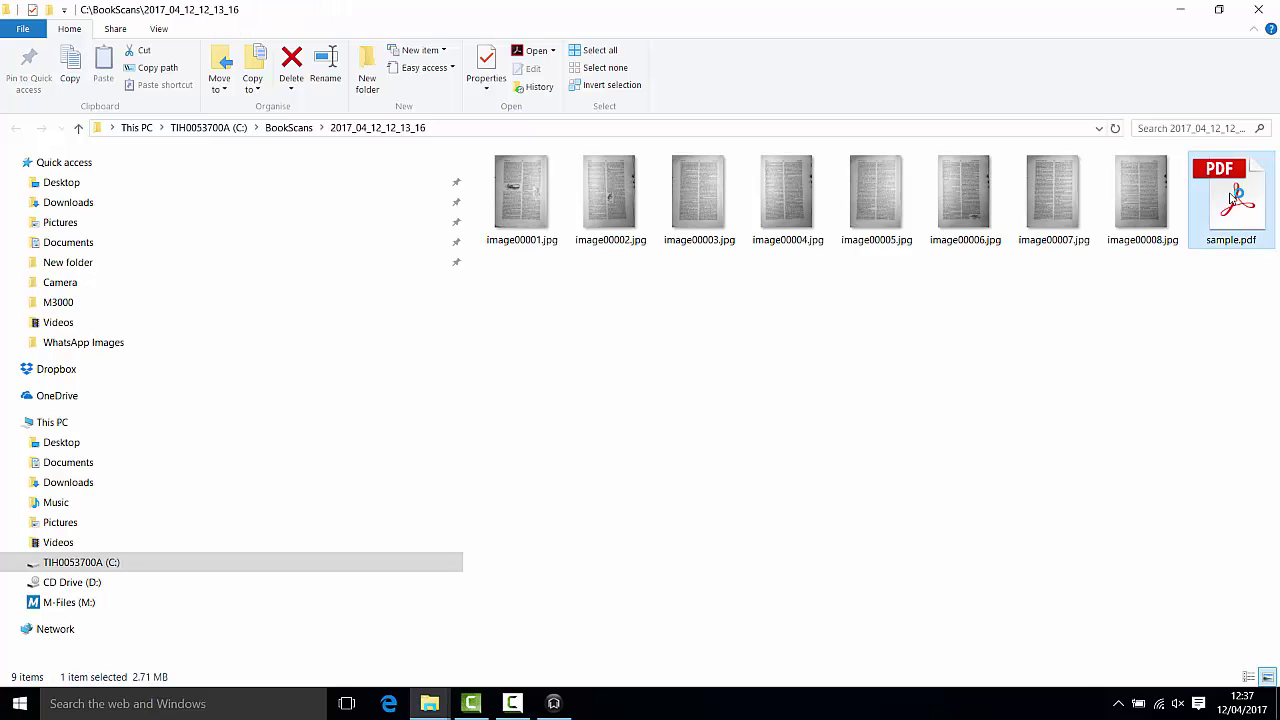
double_click(1234, 199)
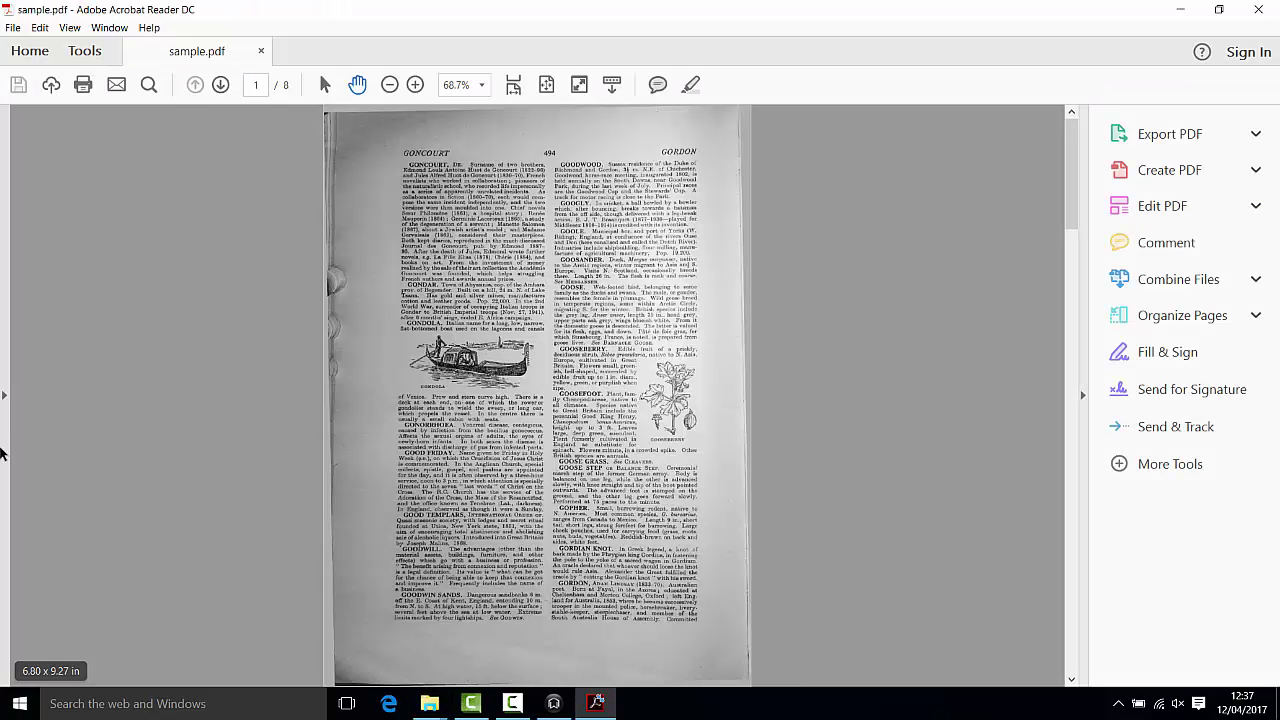
Step: Turn off the cover page option for two-page view and page forward through the spreads to page 5
click(75, 30)
mouse_move(140, 108)
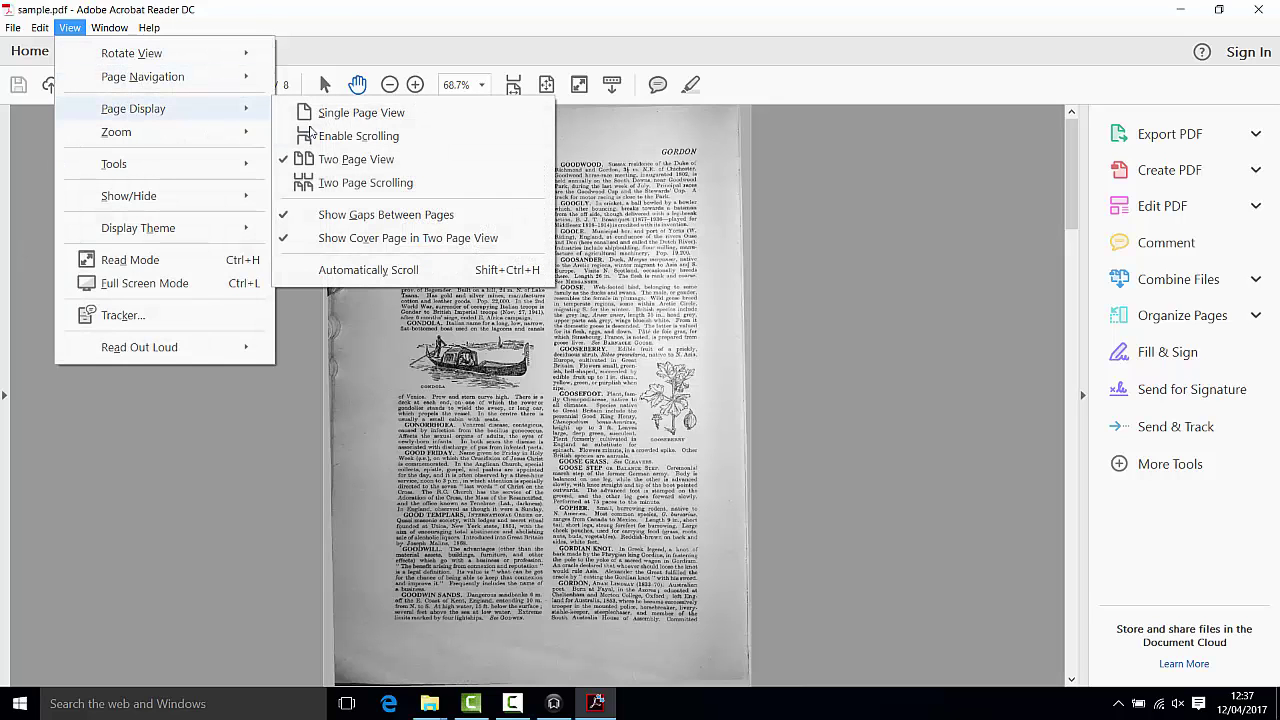
click(333, 240)
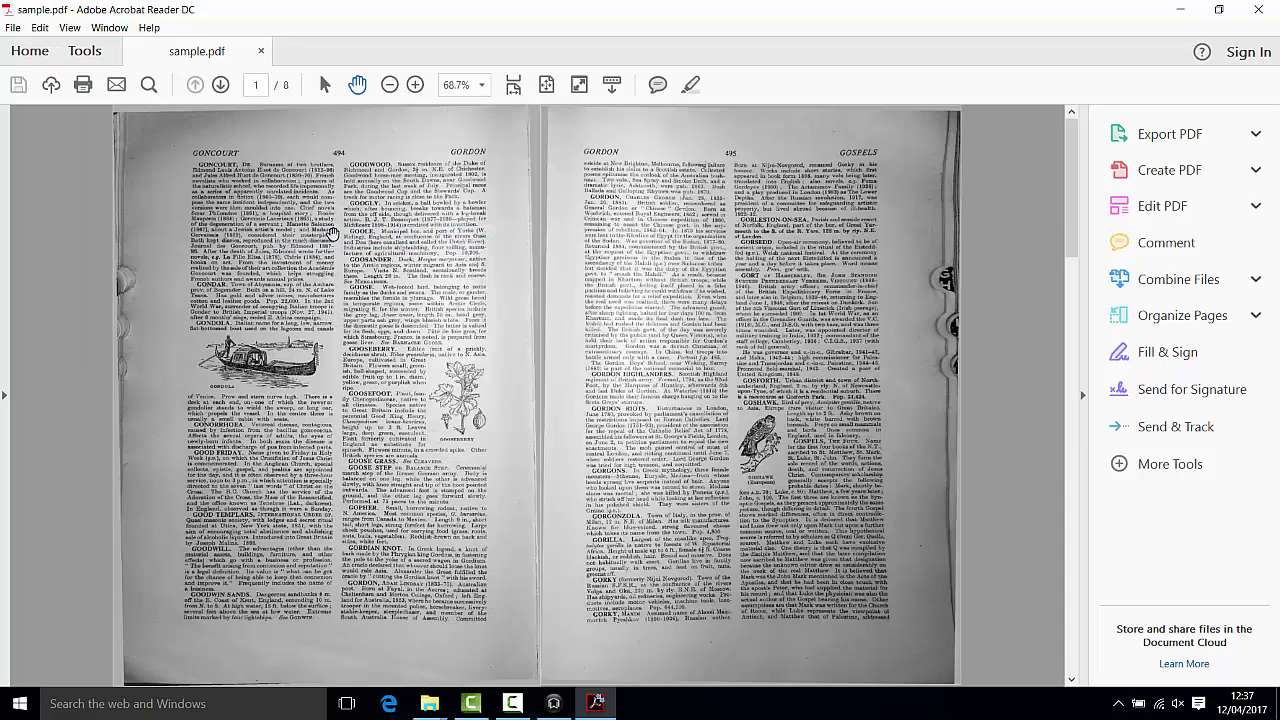
click(222, 87)
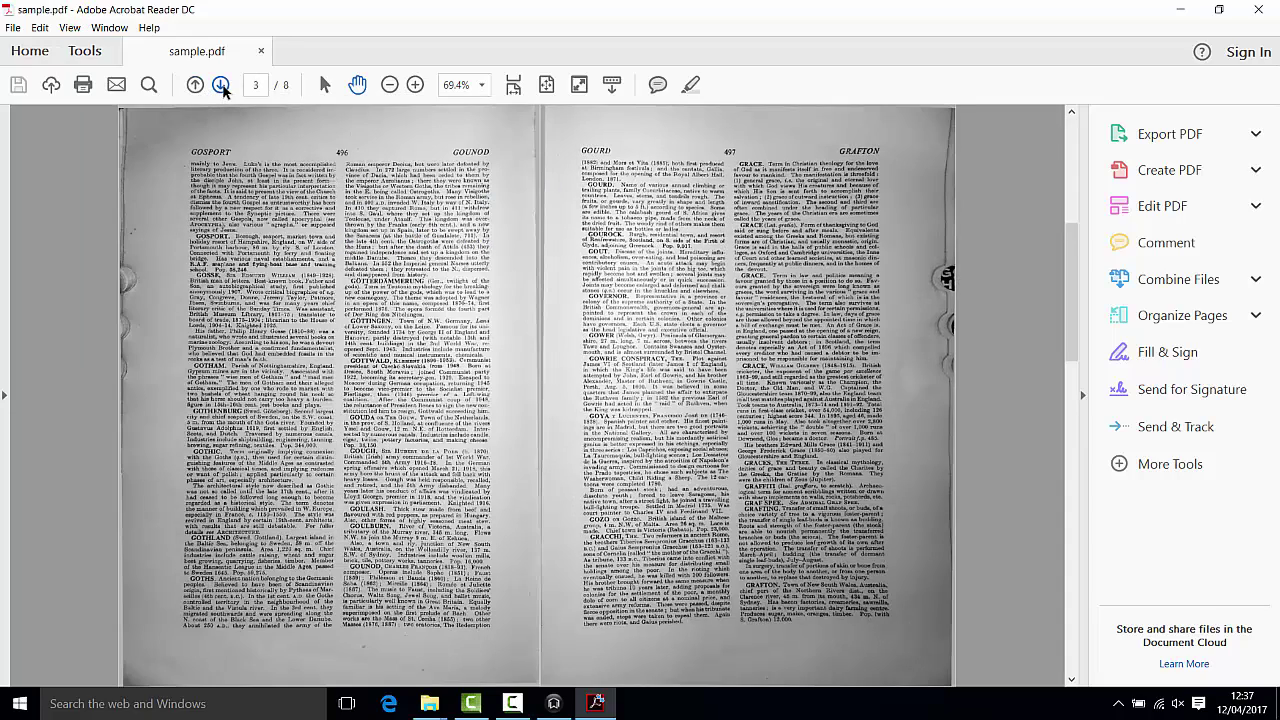
click(222, 87)
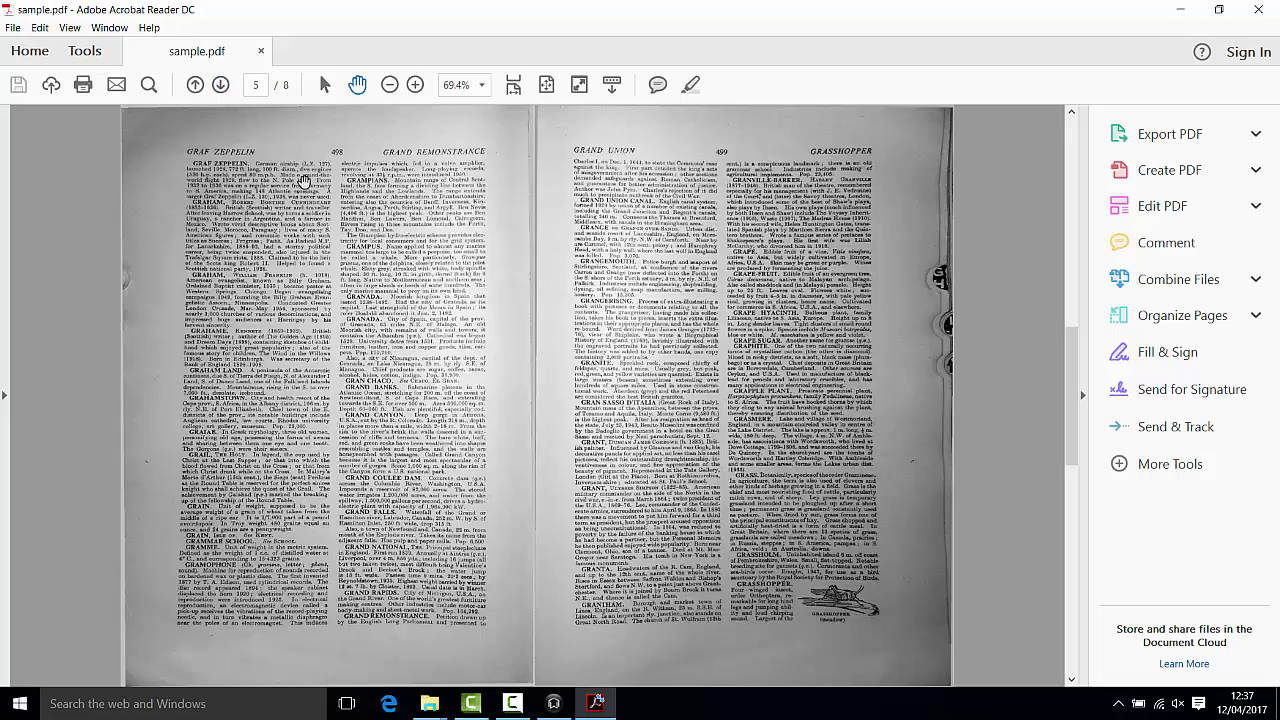
Step: Zoom in to 300%, test the recognised text by selecting the Grangerising entry on page 6, then fit the page again and clear the selection
scroll(400, 376, up, 5)
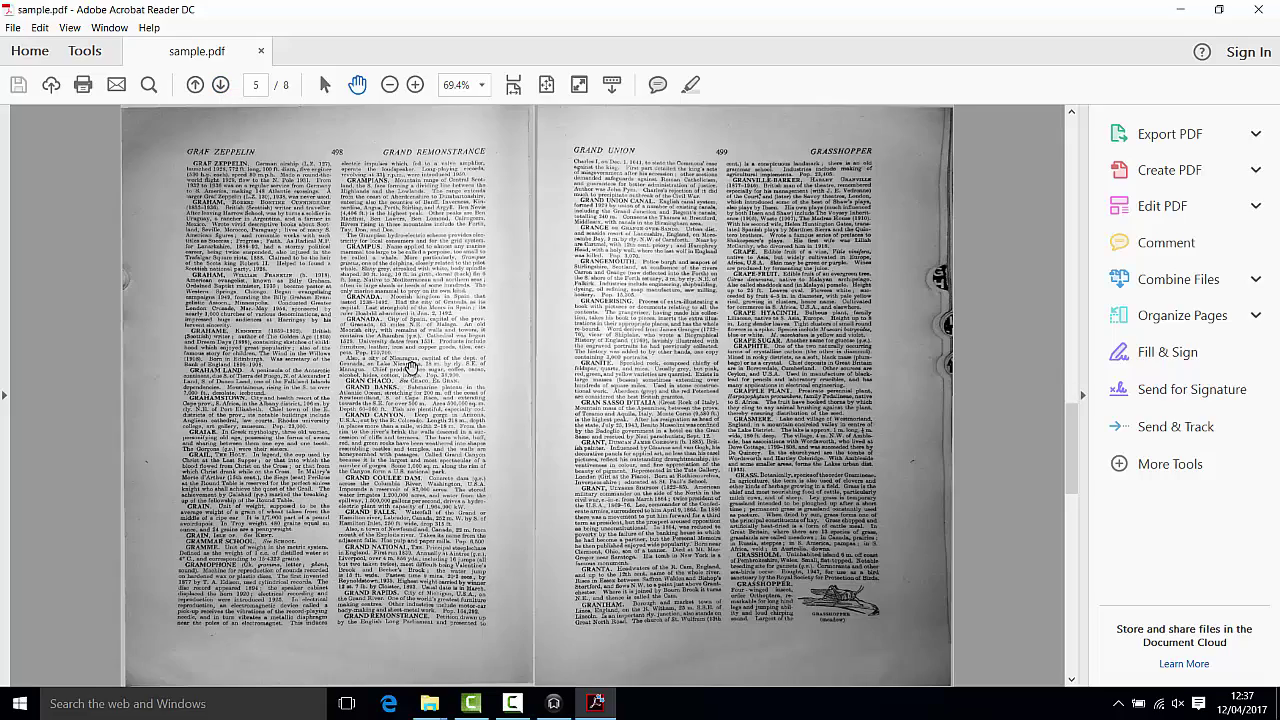
scroll(745, 285, up, 5)
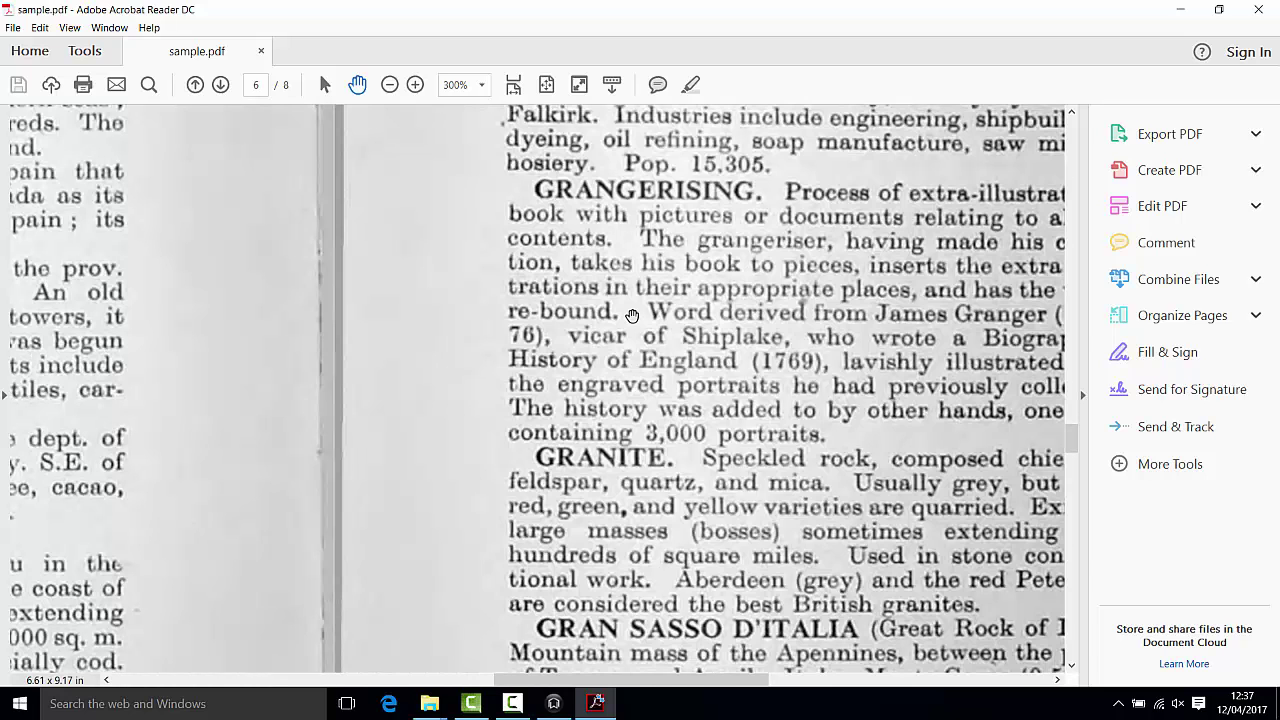
right_click(632, 316)
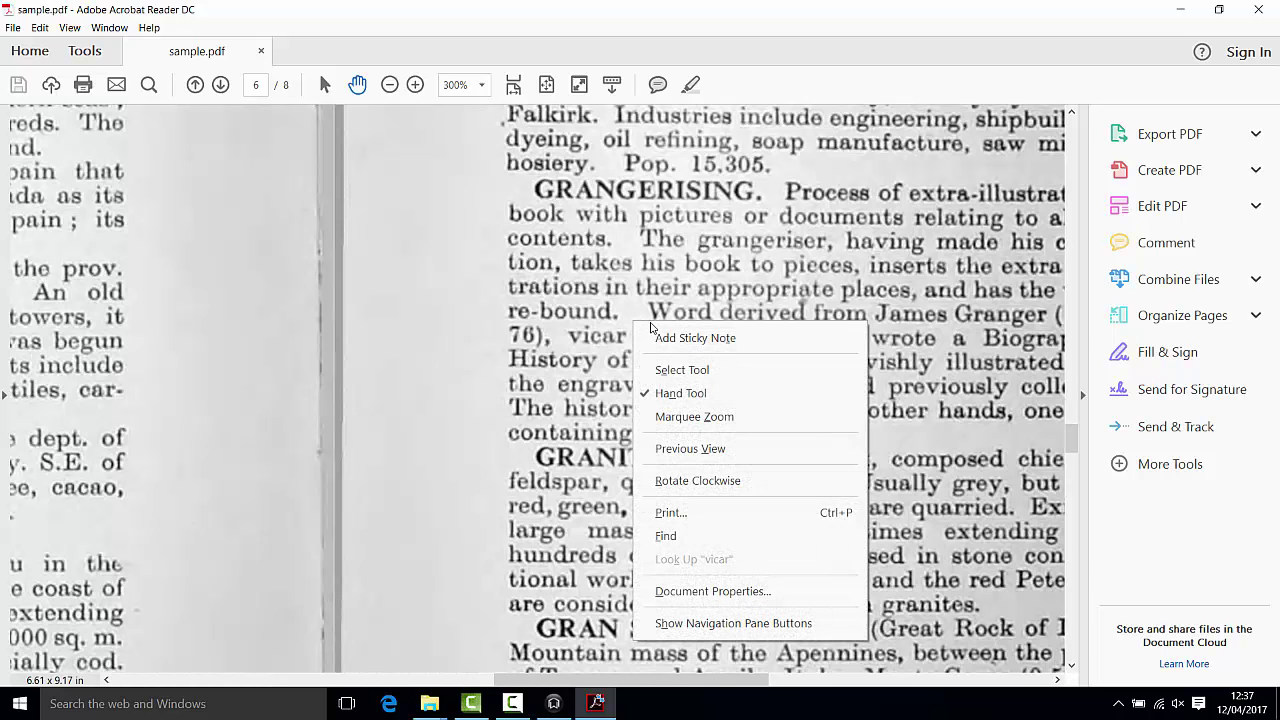
click(665, 370)
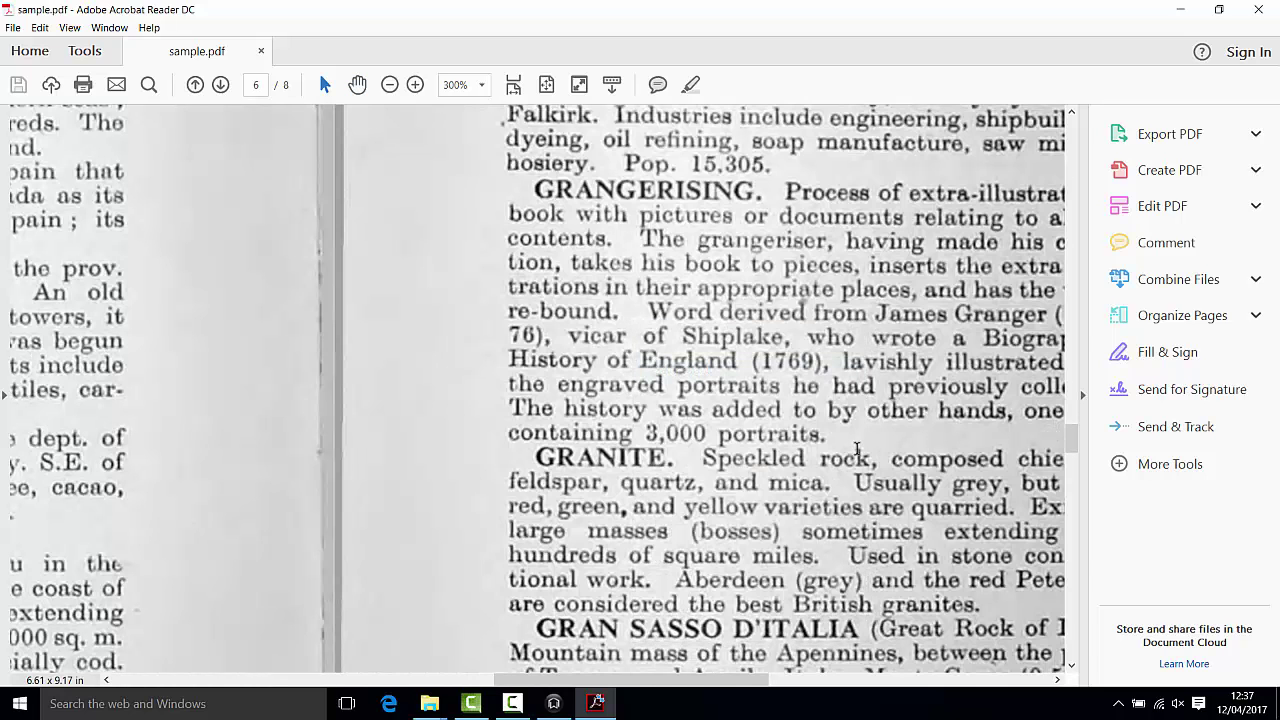
mouse_move(857, 449)
mouse_down()
mouse_move(588, 280)
mouse_move(508, 178)
mouse_up()
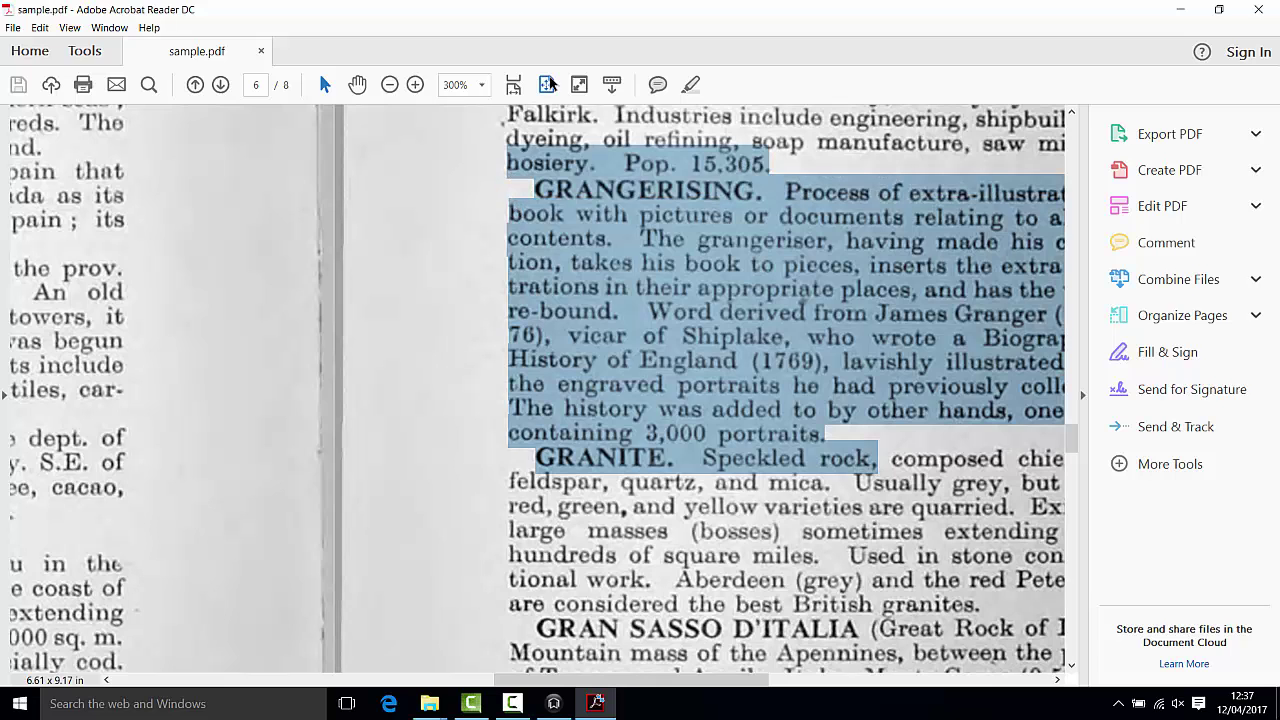
click(547, 85)
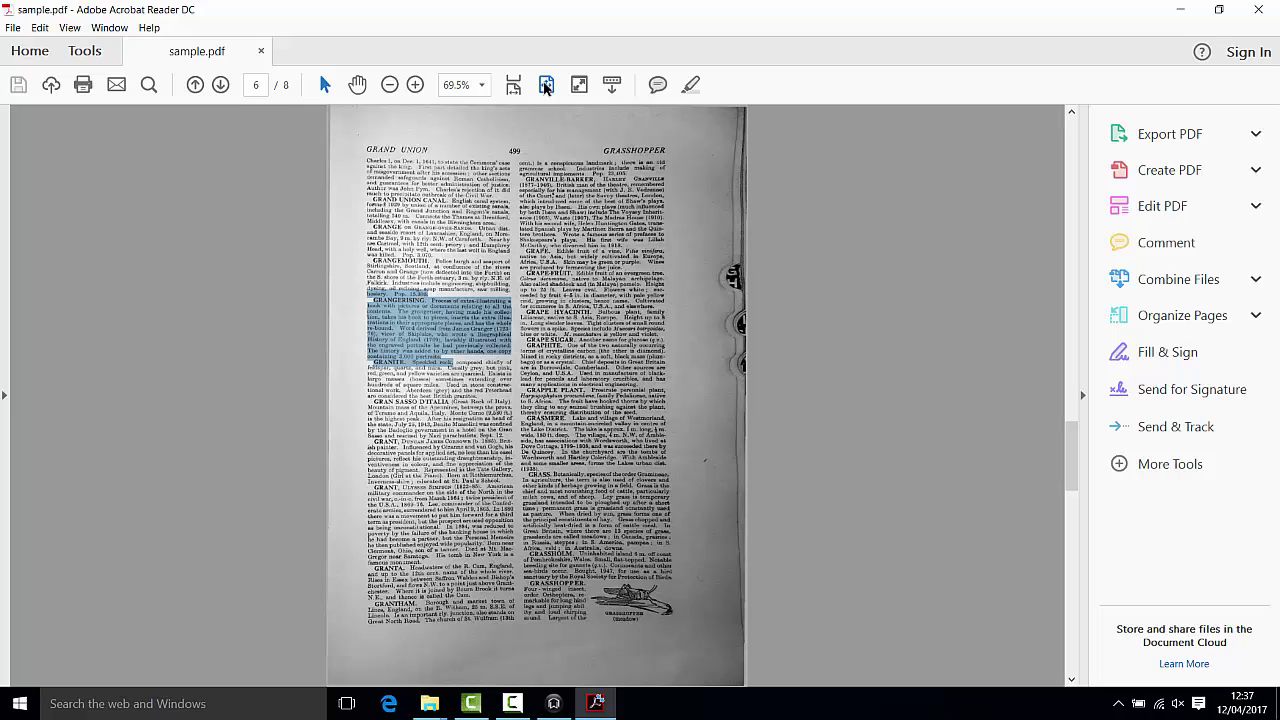
click(546, 217)
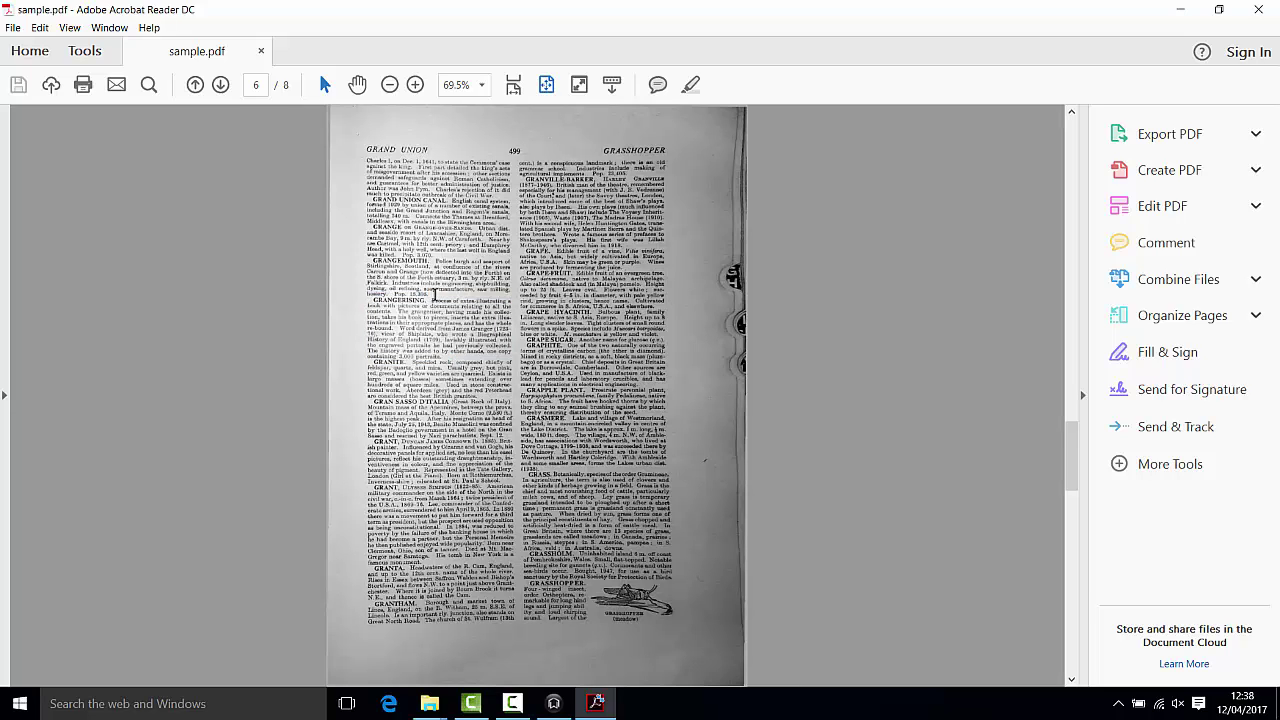
Step: Search the PDF for "more" and step through the first matches
key(ctrl+f)
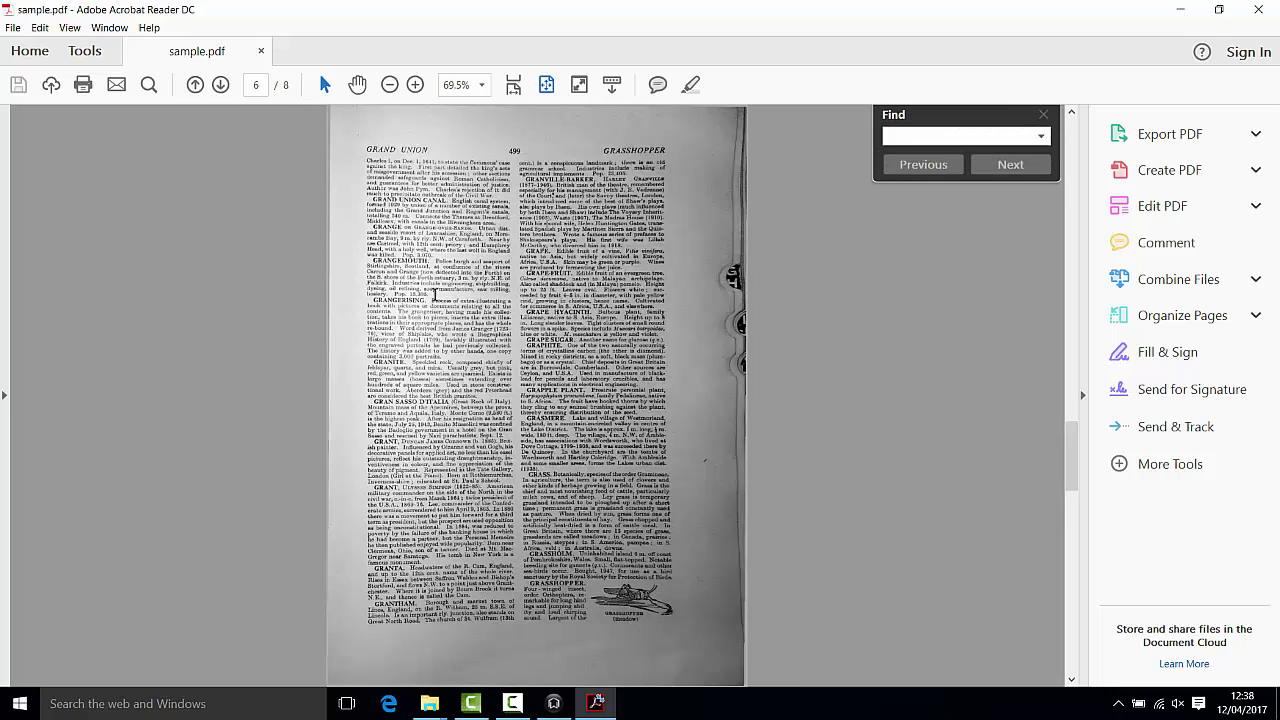
text(more)
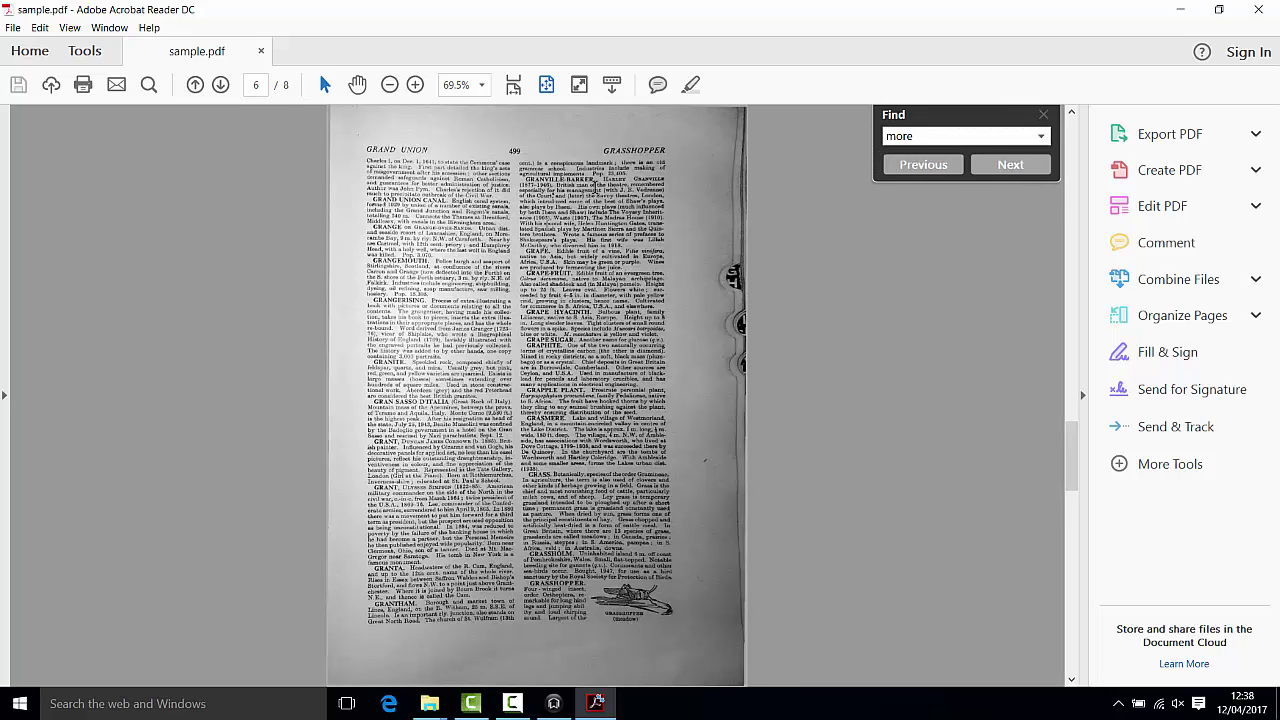
click(1009, 165)
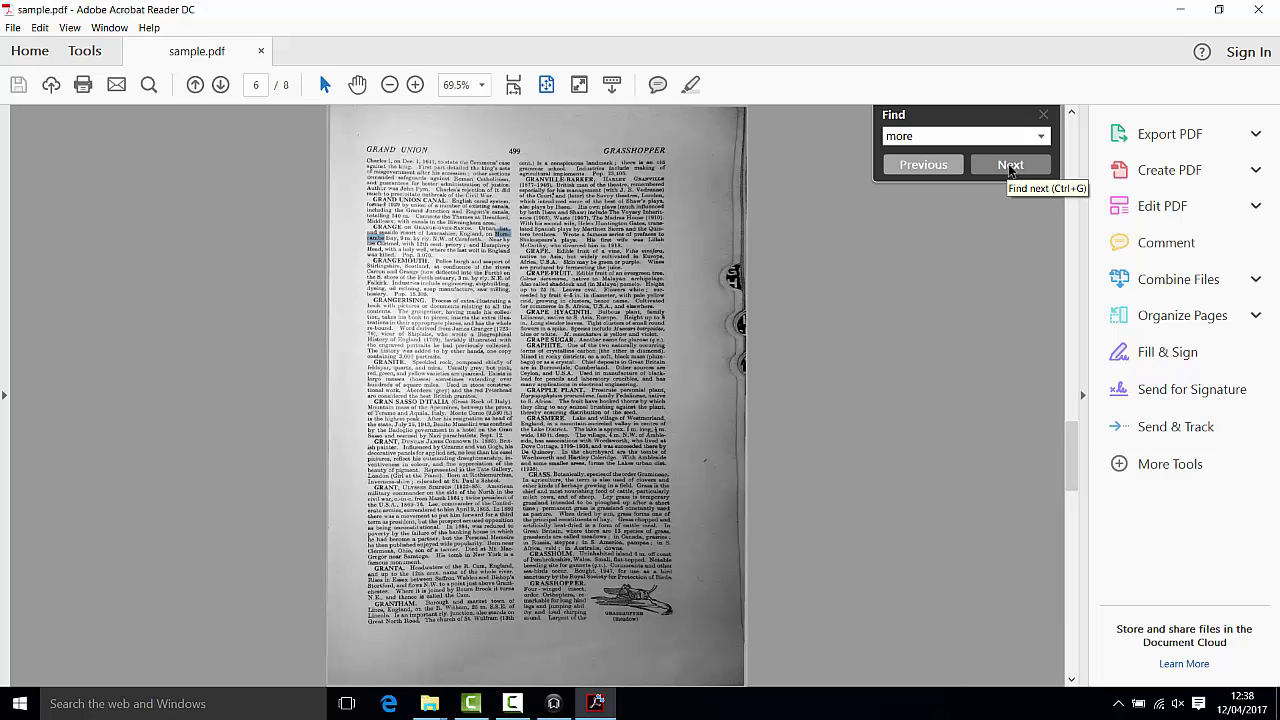
click(1010, 168)
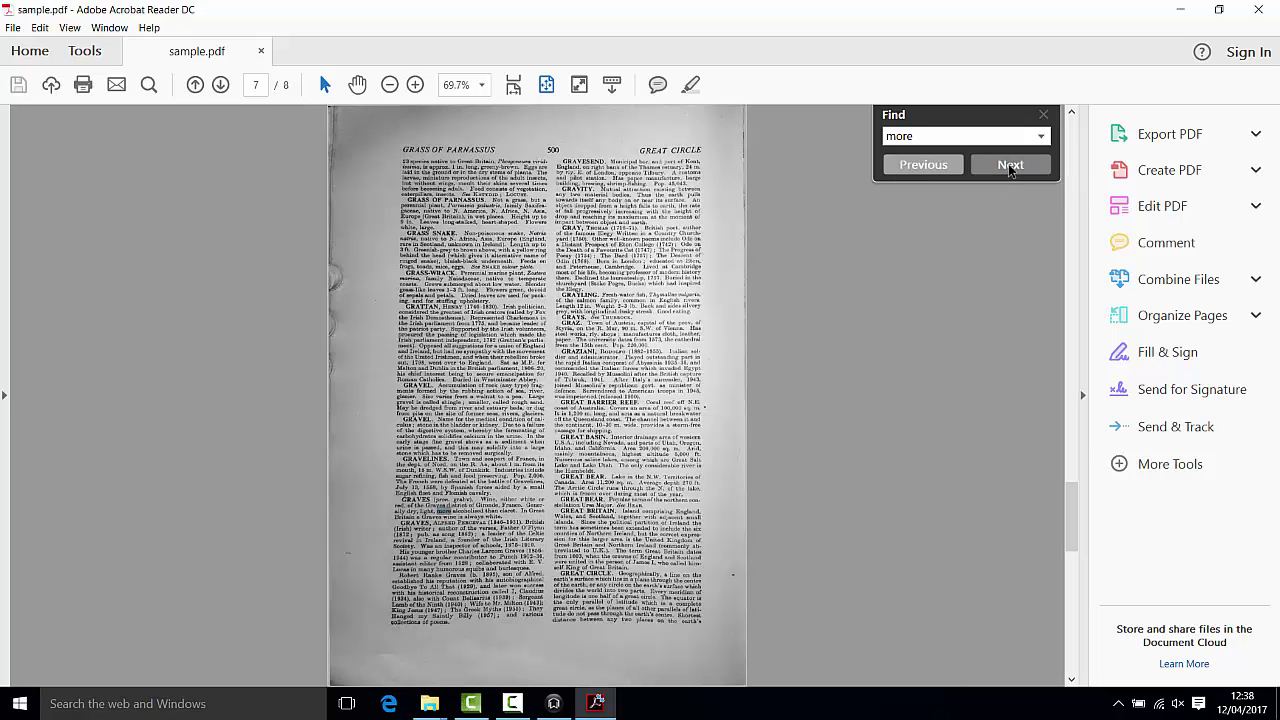
click(1010, 168)
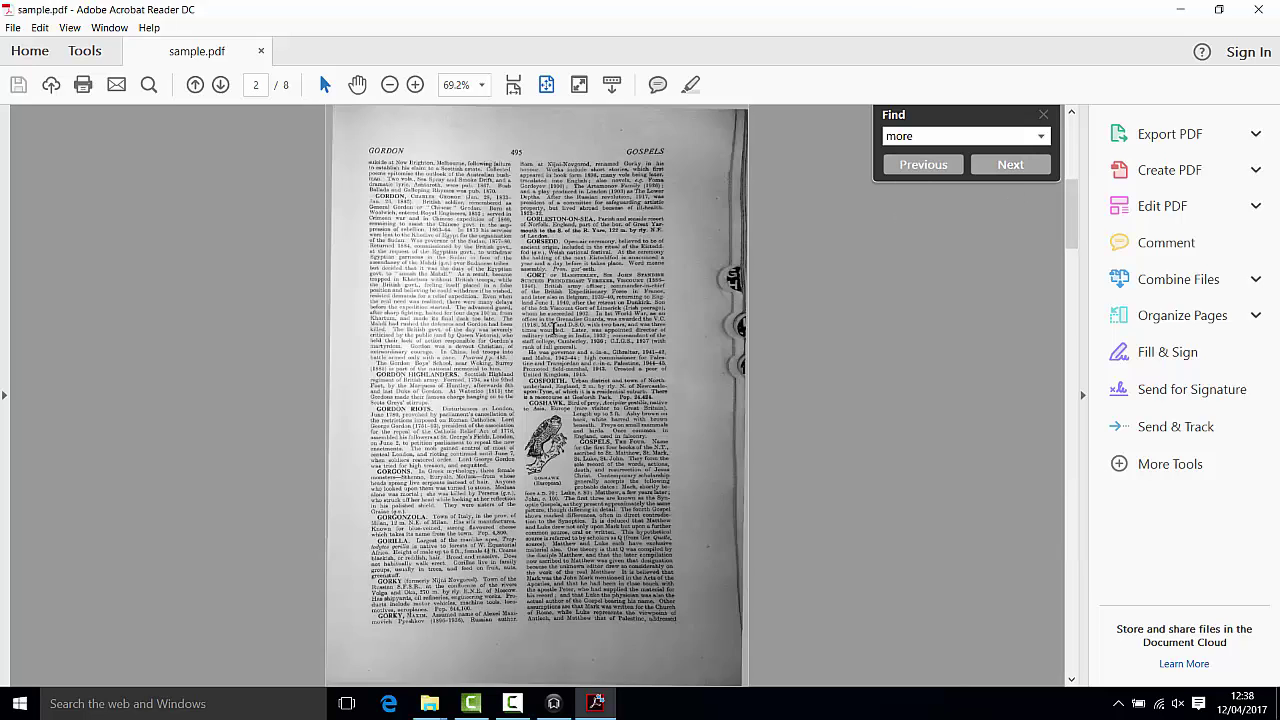
Step: Switch to the Hand tool, go to the next match for "more" and enlarge it to 300%
scroll(557, 318, down, 3)
right_click(556, 311)
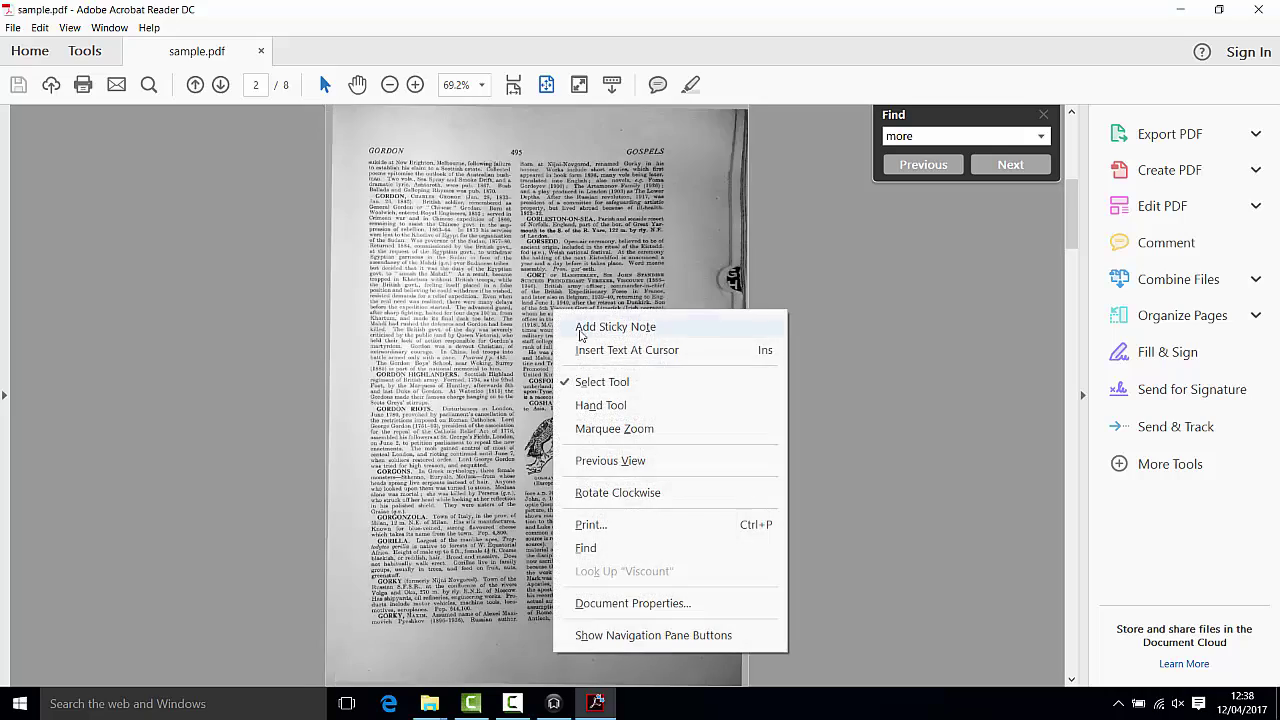
click(598, 404)
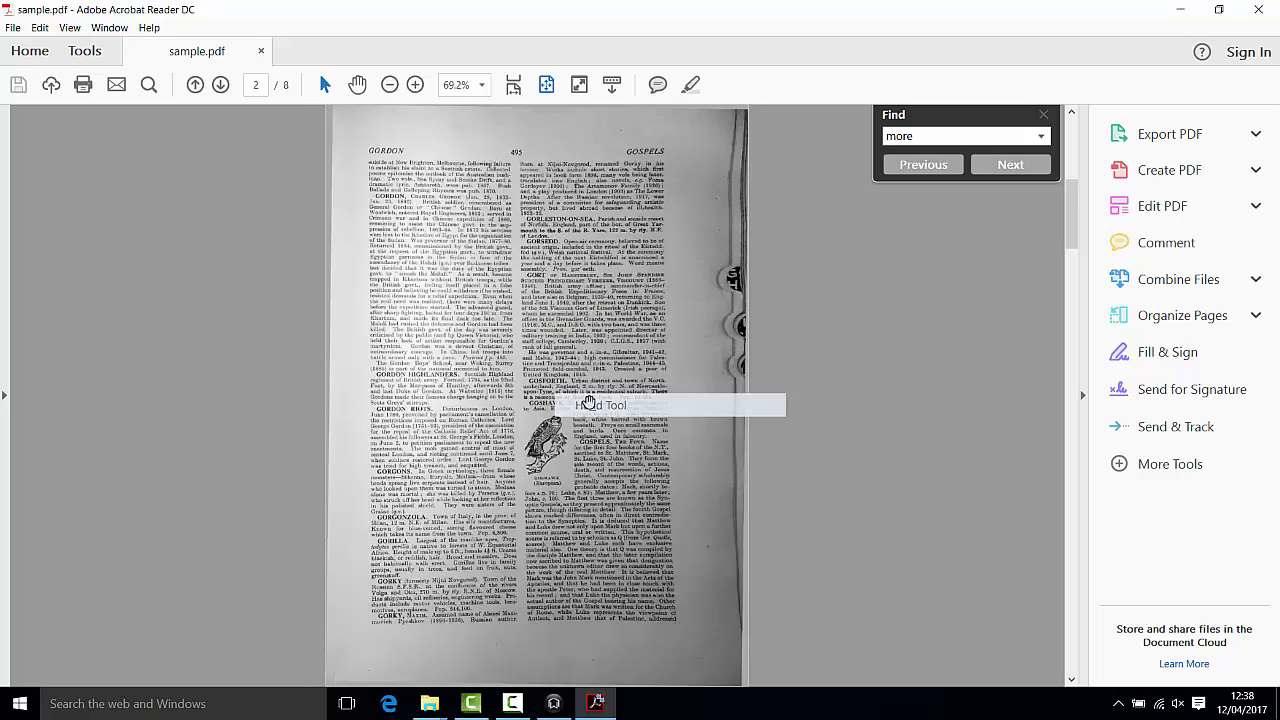
click(1010, 165)
scroll(512, 305, up, 4)
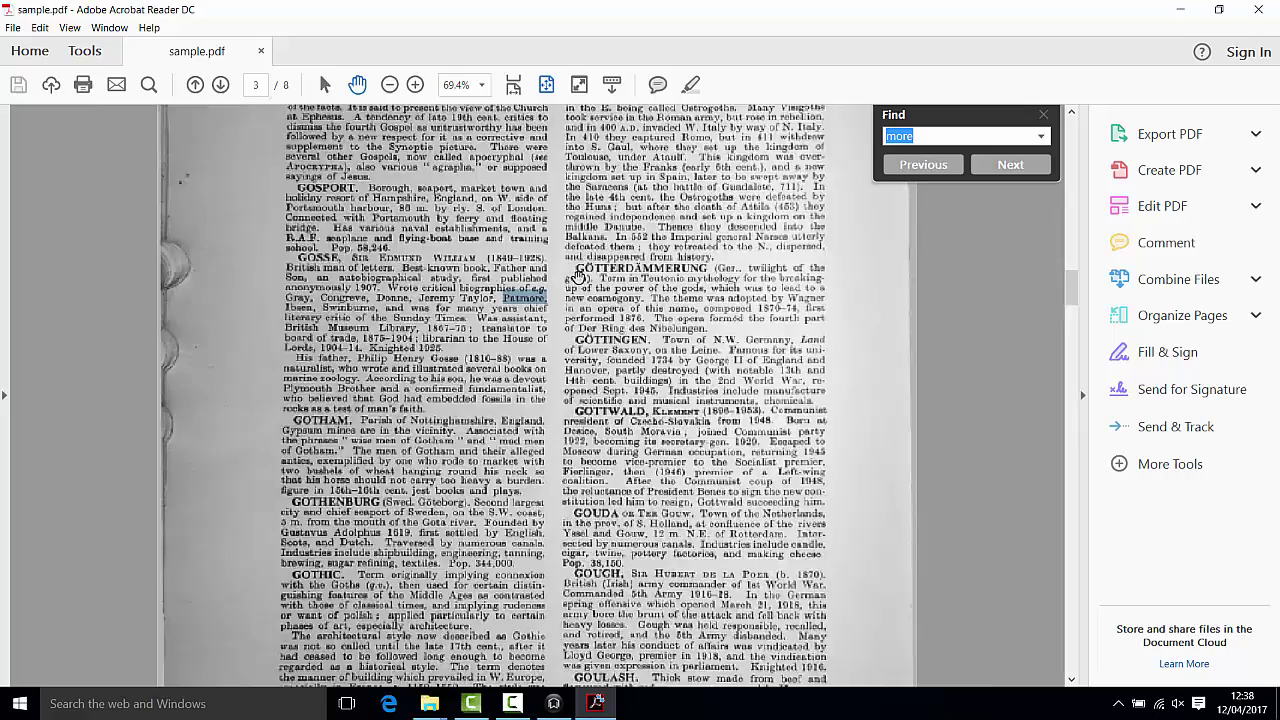
scroll(583, 276, up, 5)
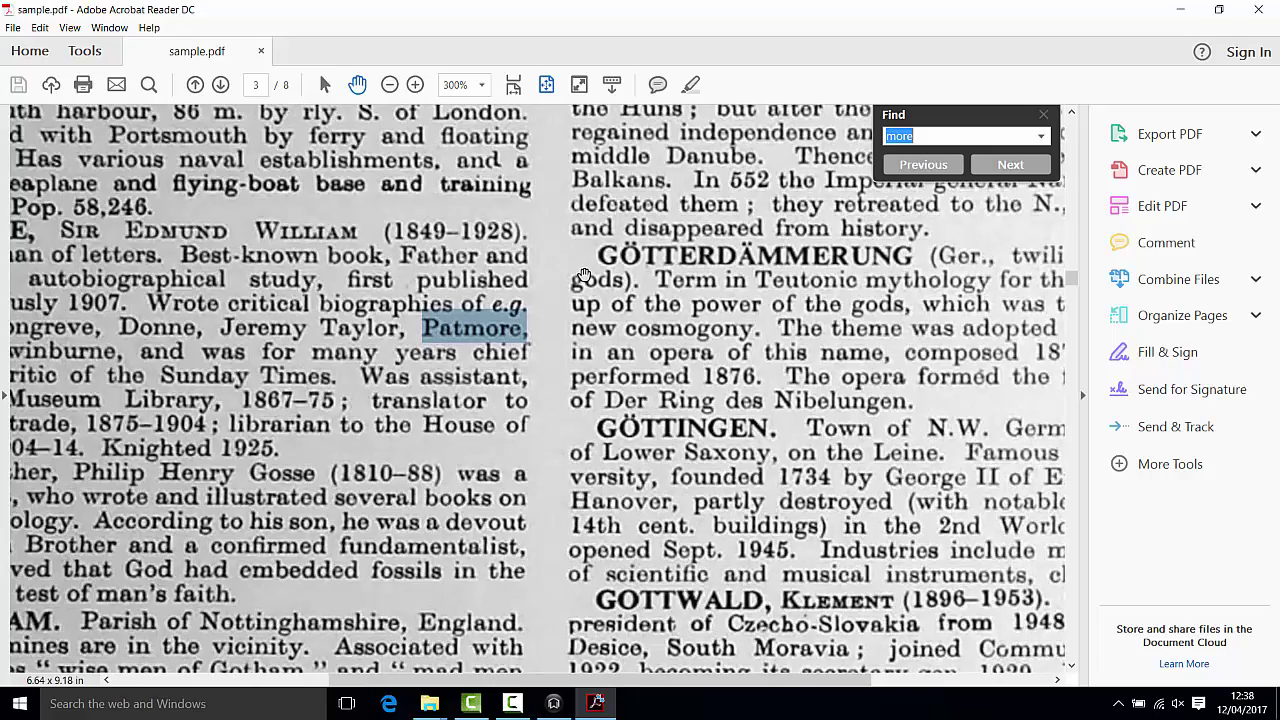
Step: Step through the remaining matches for "more" until the search ends and dismiss the message
click(1009, 166)
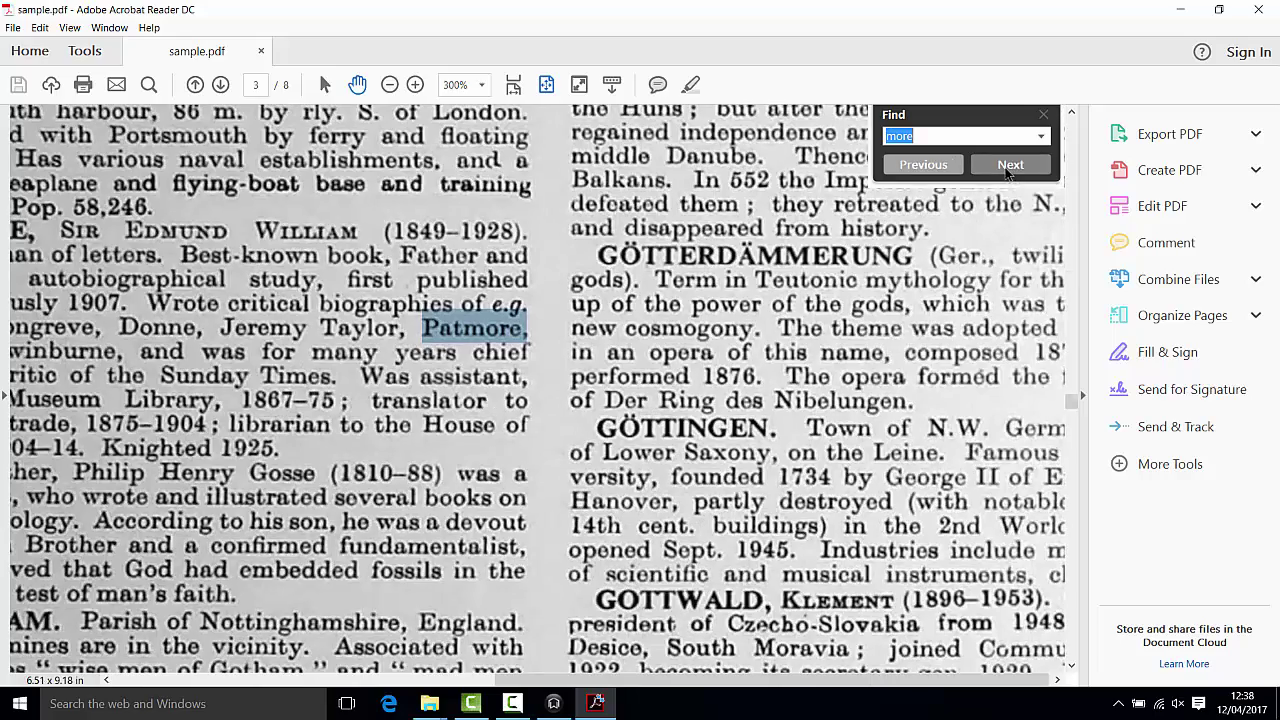
click(1009, 166)
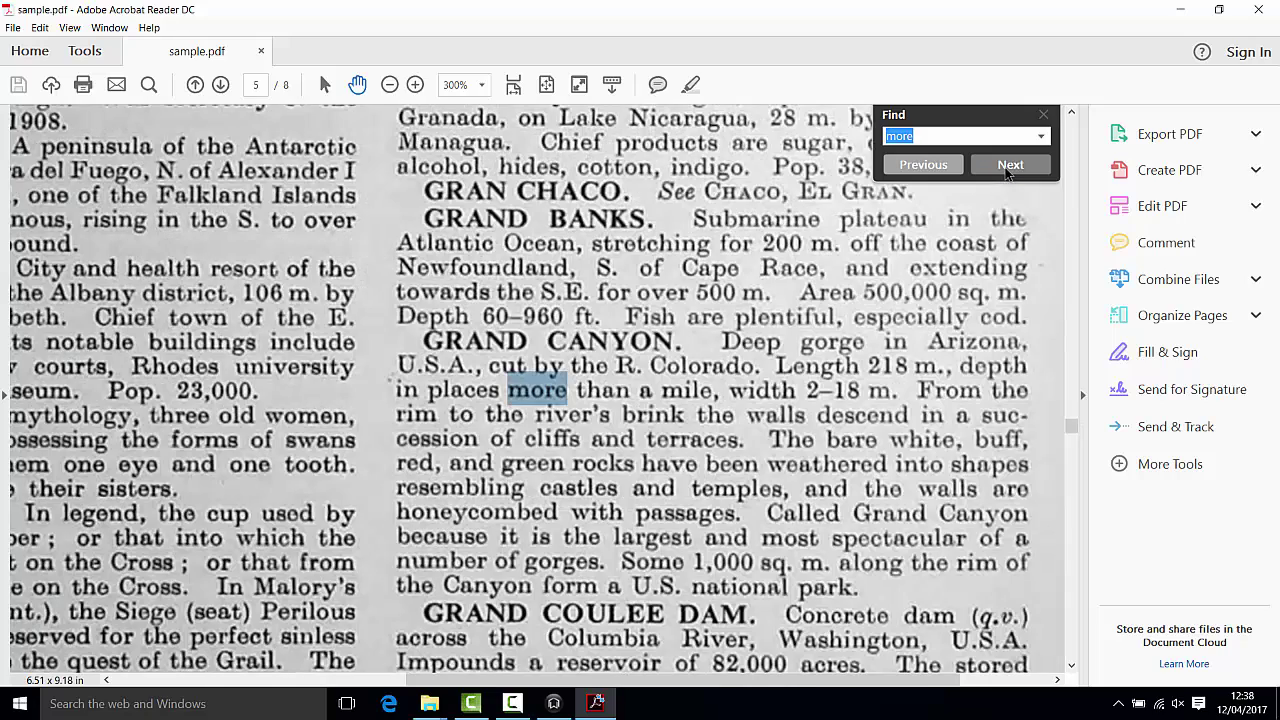
click(1009, 166)
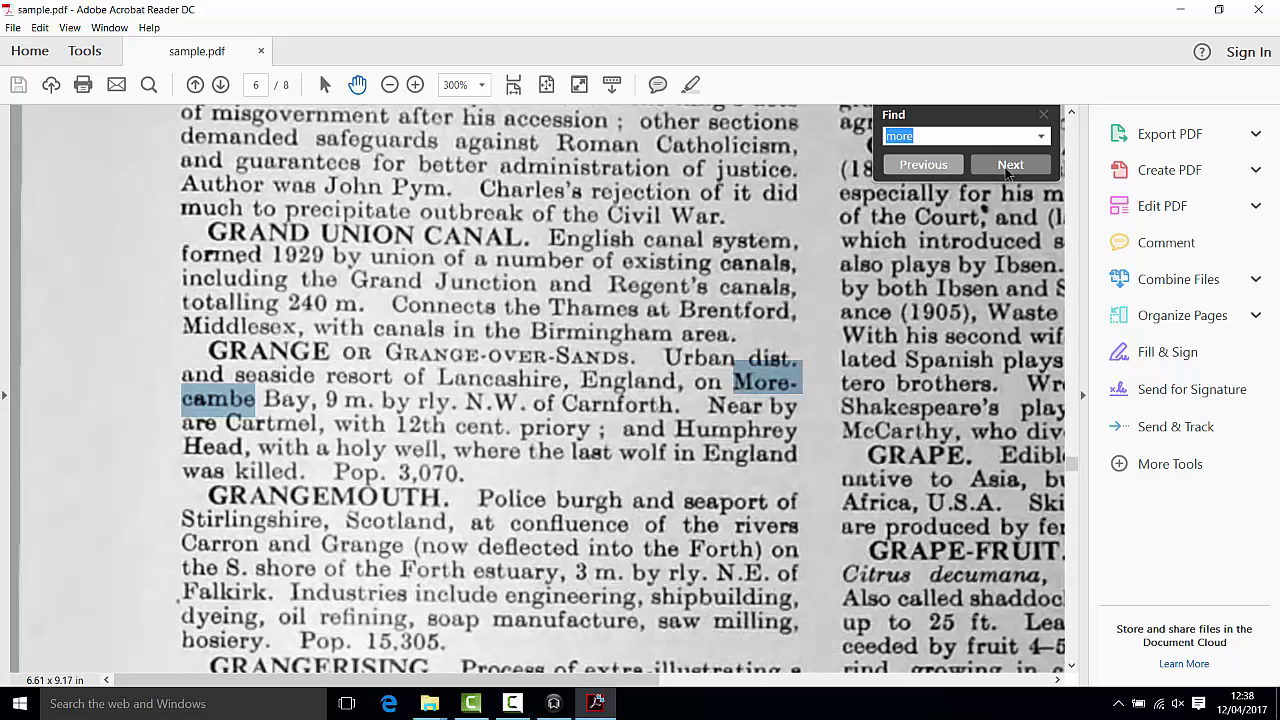
click(1009, 166)
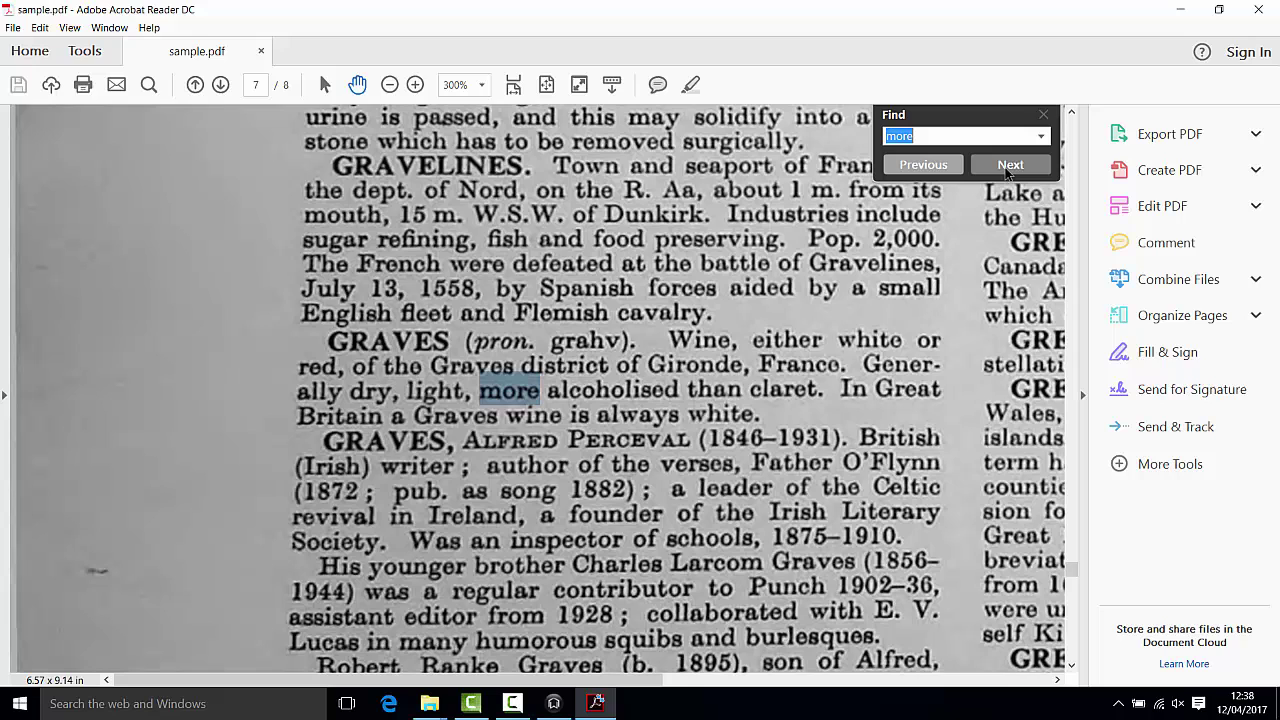
click(1007, 168)
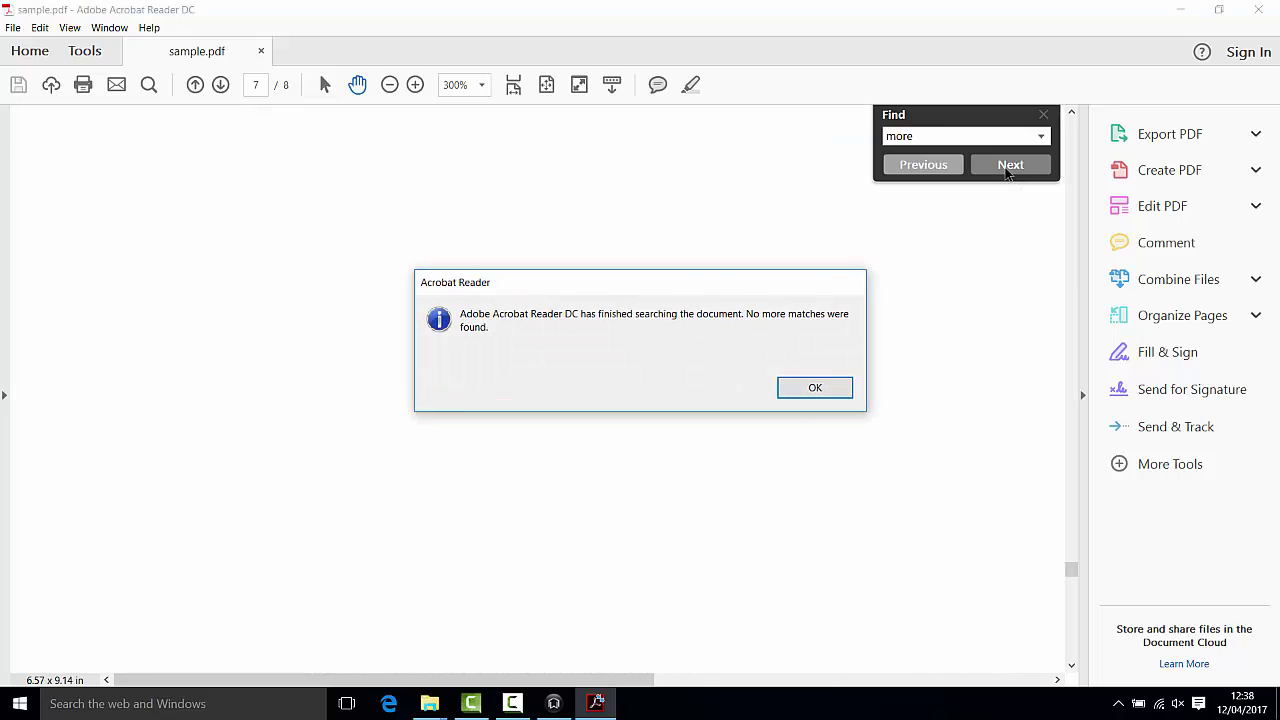
click(808, 392)
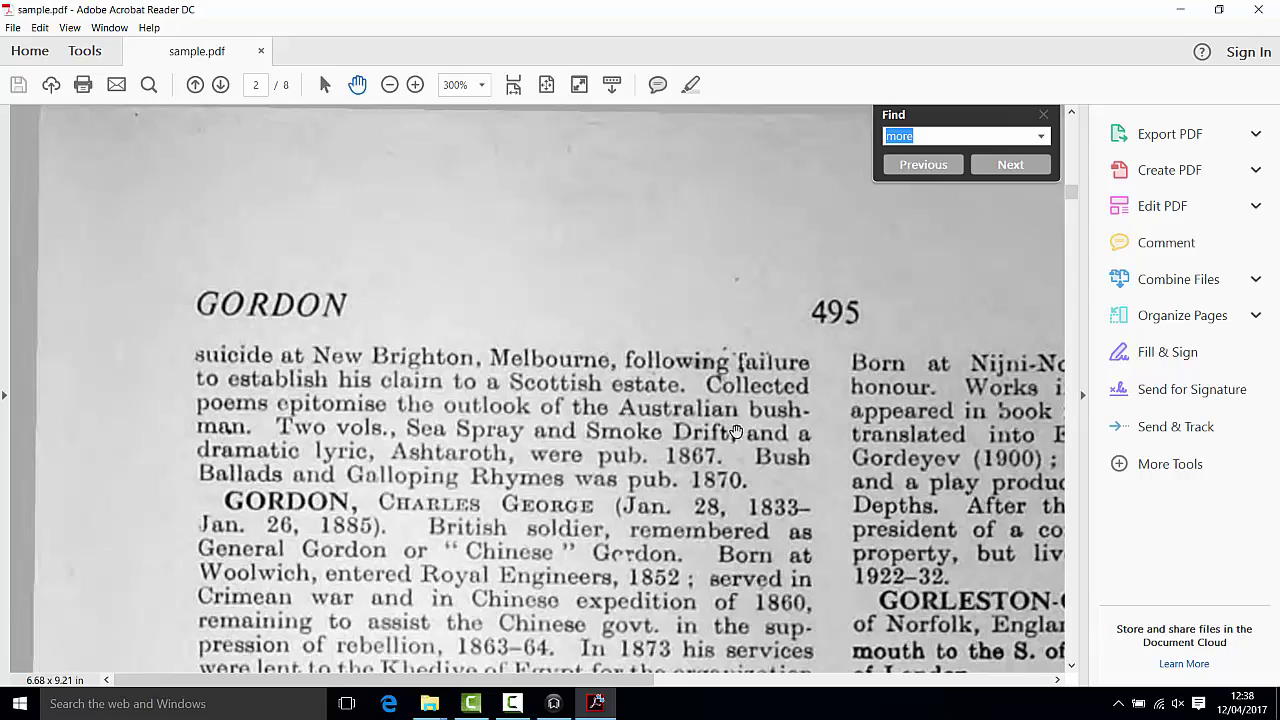
Step: Zoom out from the enlarged text on page 2 of the PDF
scroll(704, 407, down, 4)
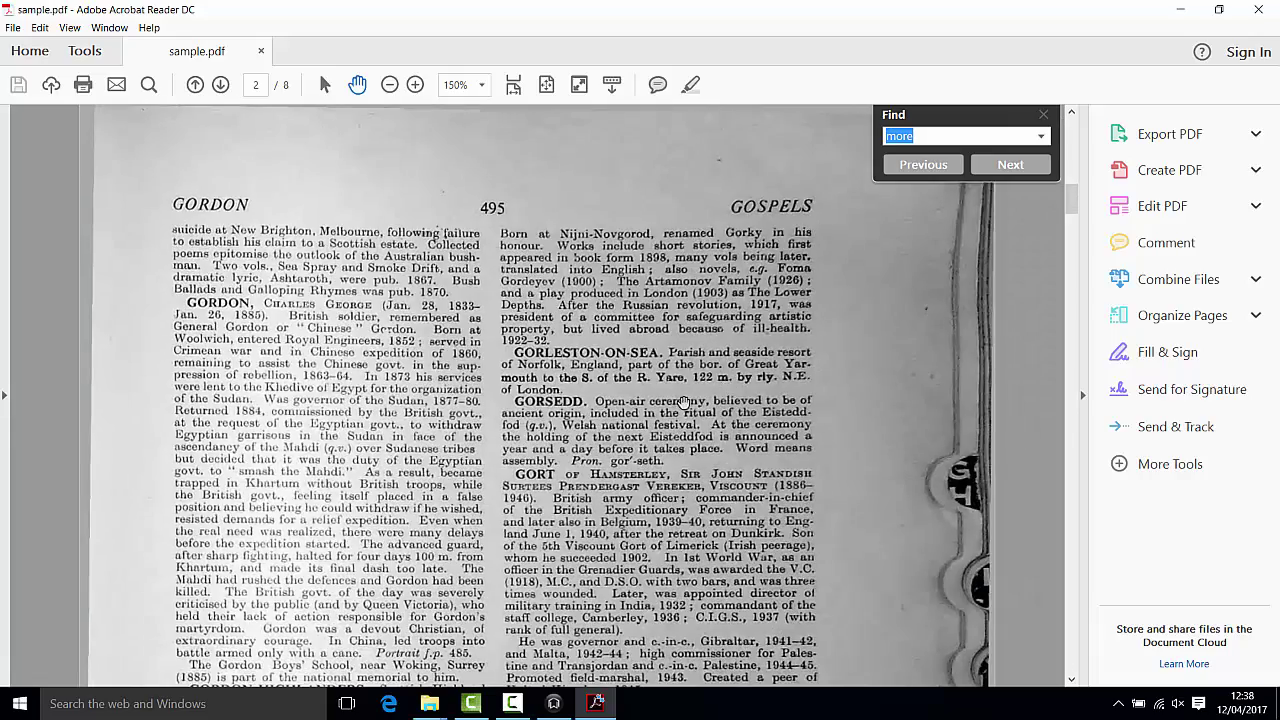
scroll(681, 401, down, 1)
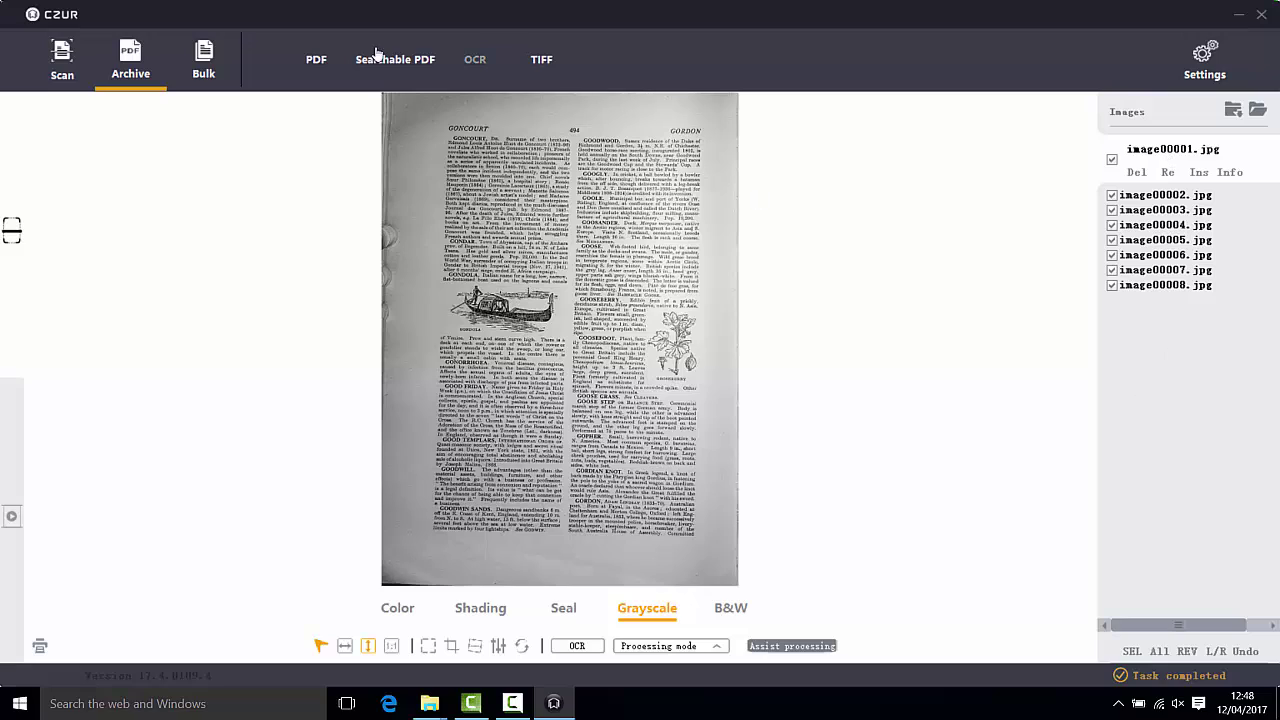
Step: Switch to the CZUR software and bulk-delete the selected images image00001.jpg to image00008.jpg
click(201, 64)
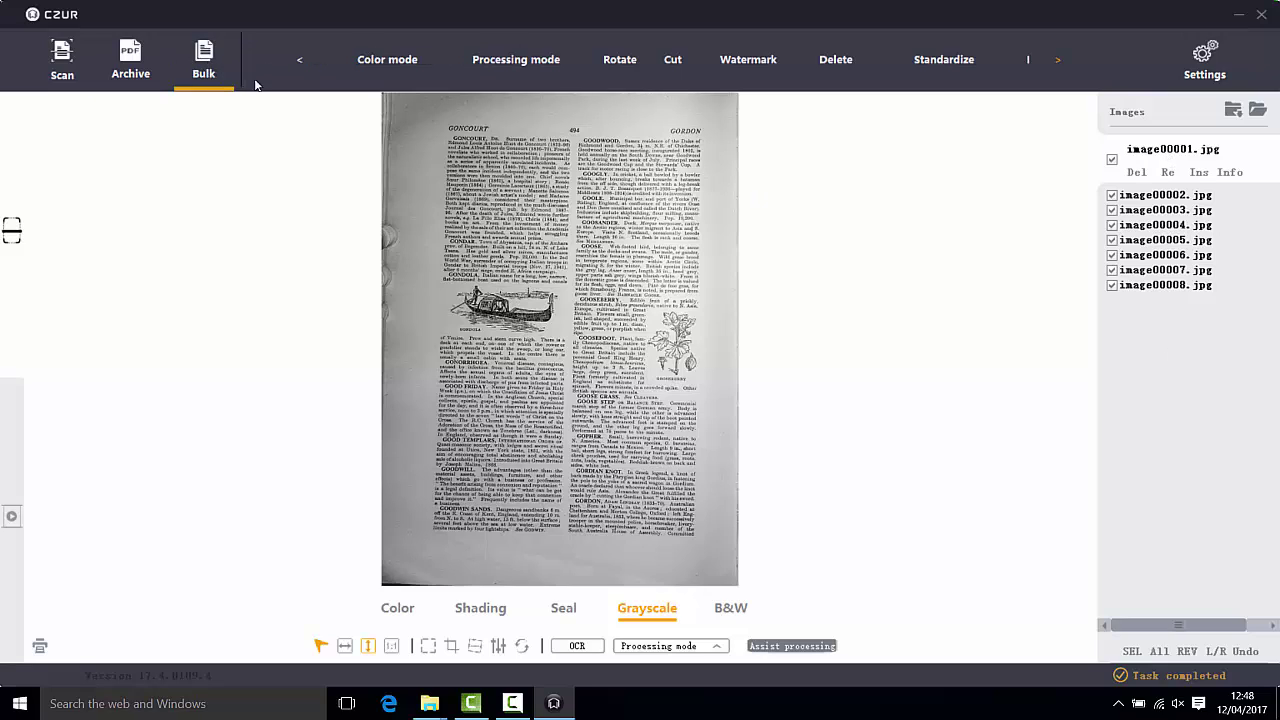
click(837, 65)
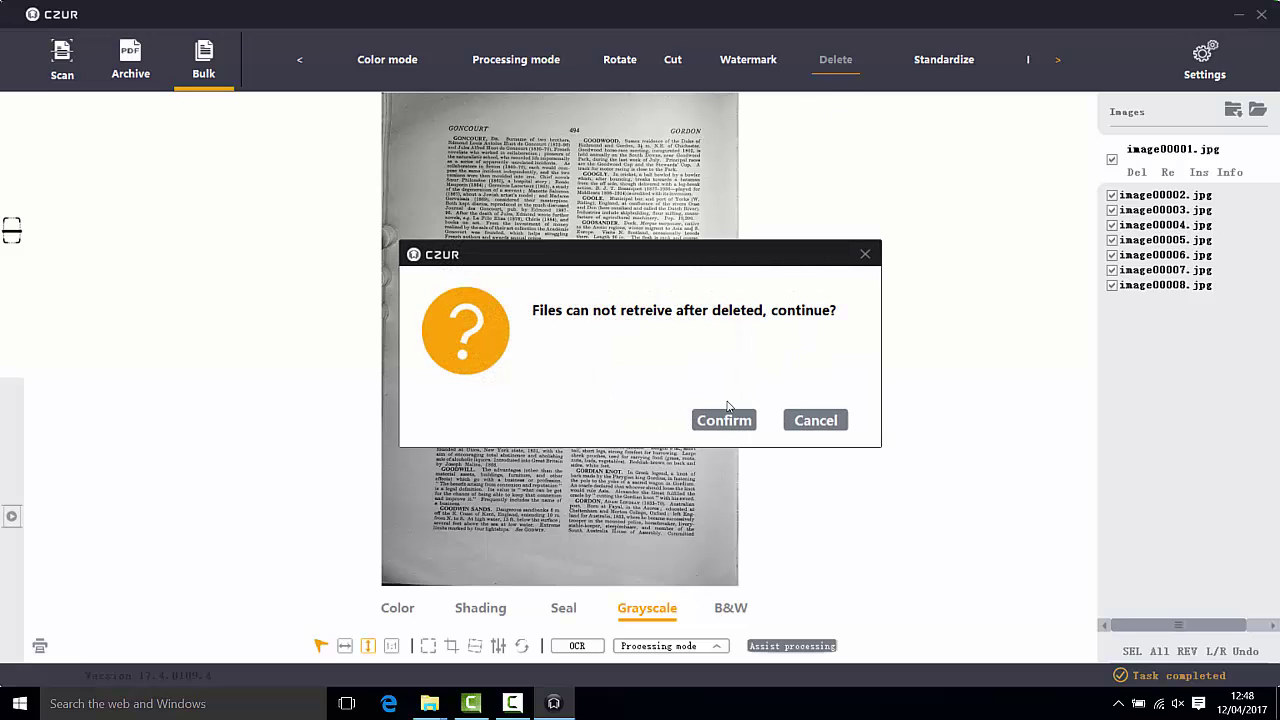
key(Return)
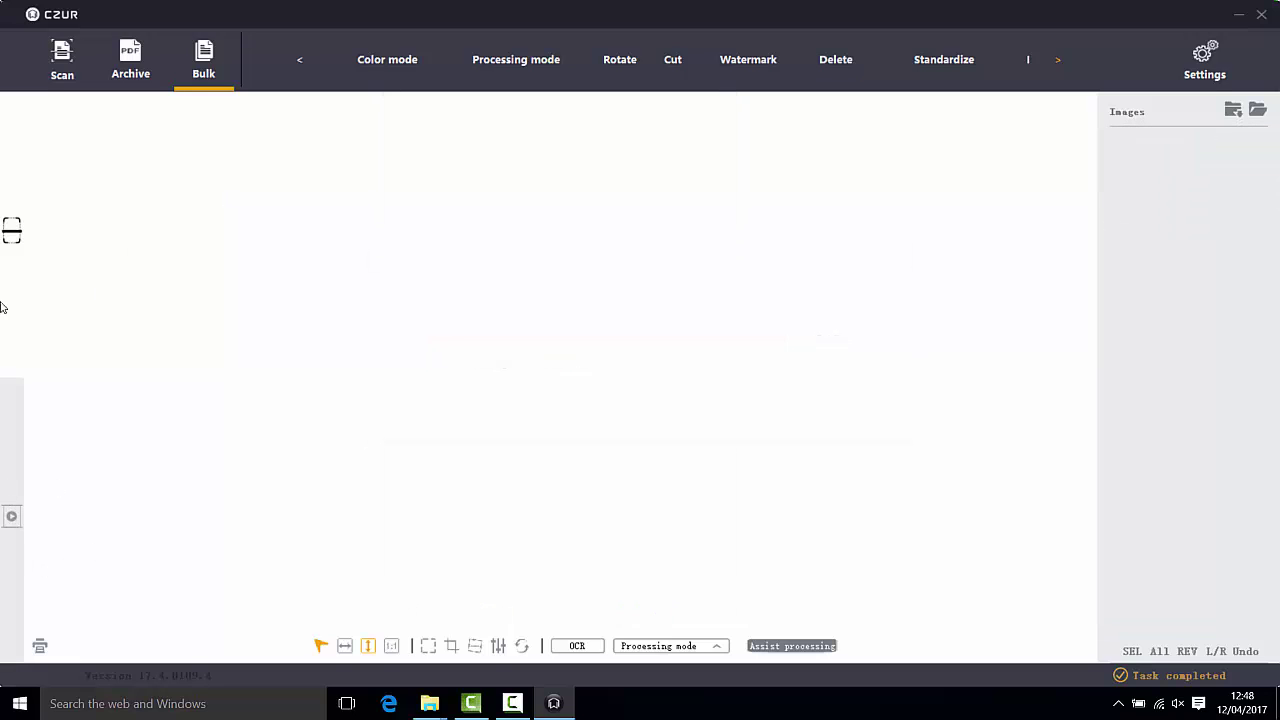
Step: Scan three book spreads in Grayscale with Curved&Dual Page processing and return to the image list
click(59, 56)
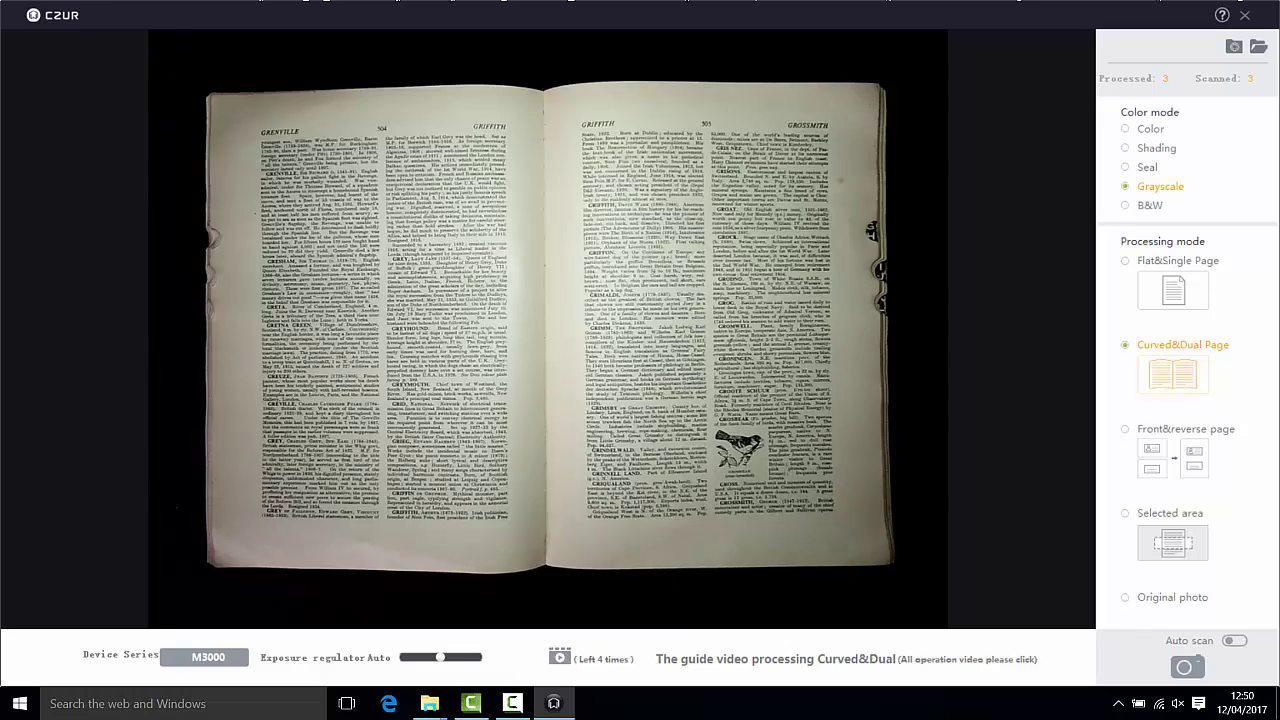
click(1245, 15)
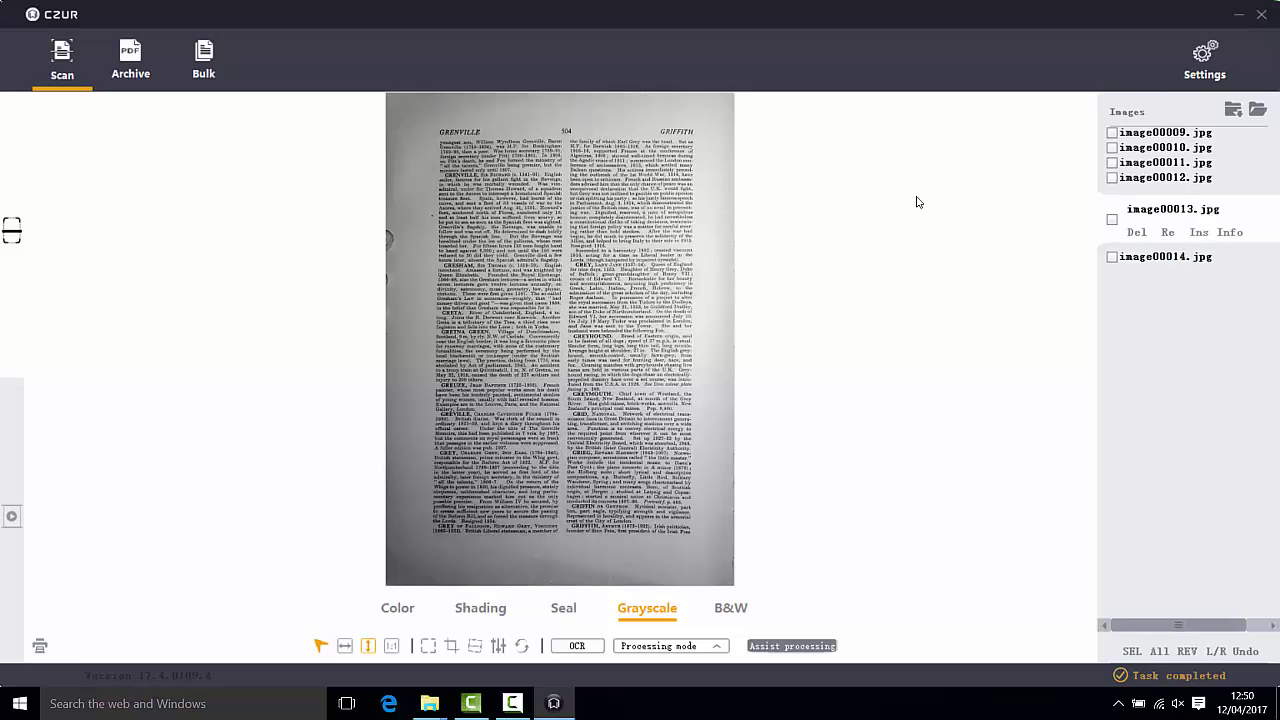
Step: Check the middle line and laser lines of image00014.jpg in assist processing and leave without saving
click(1146, 262)
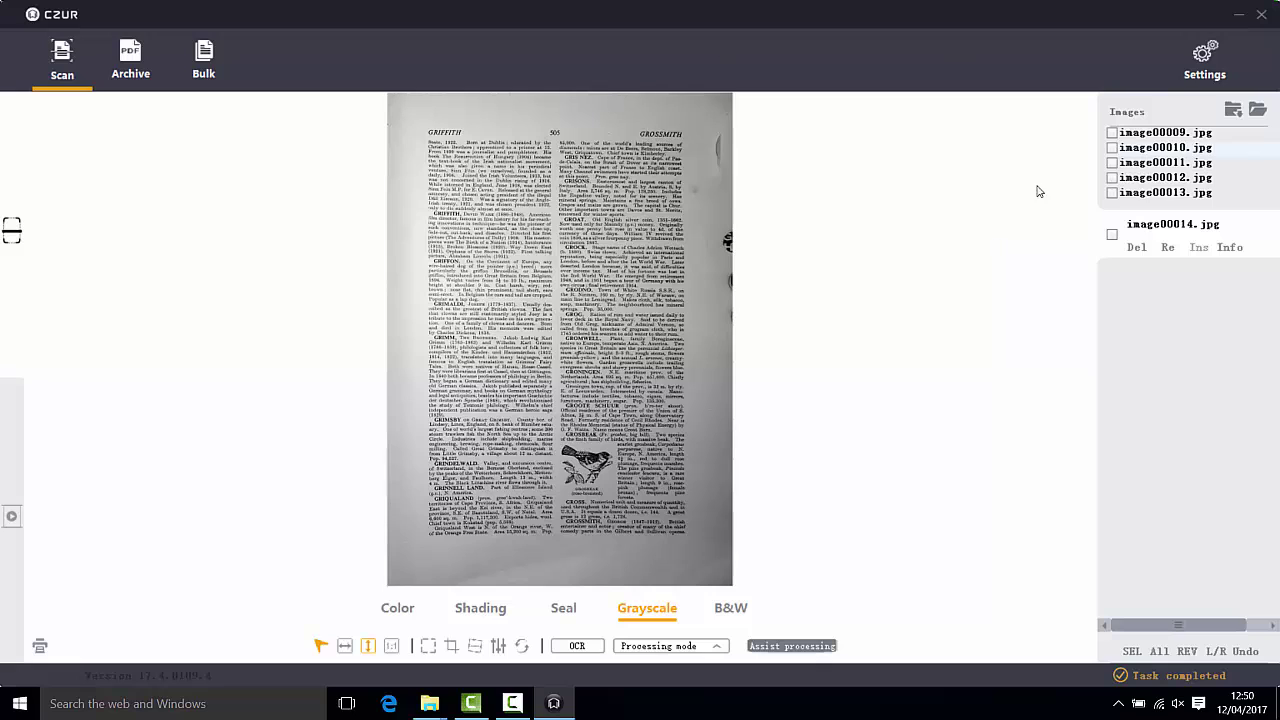
click(792, 646)
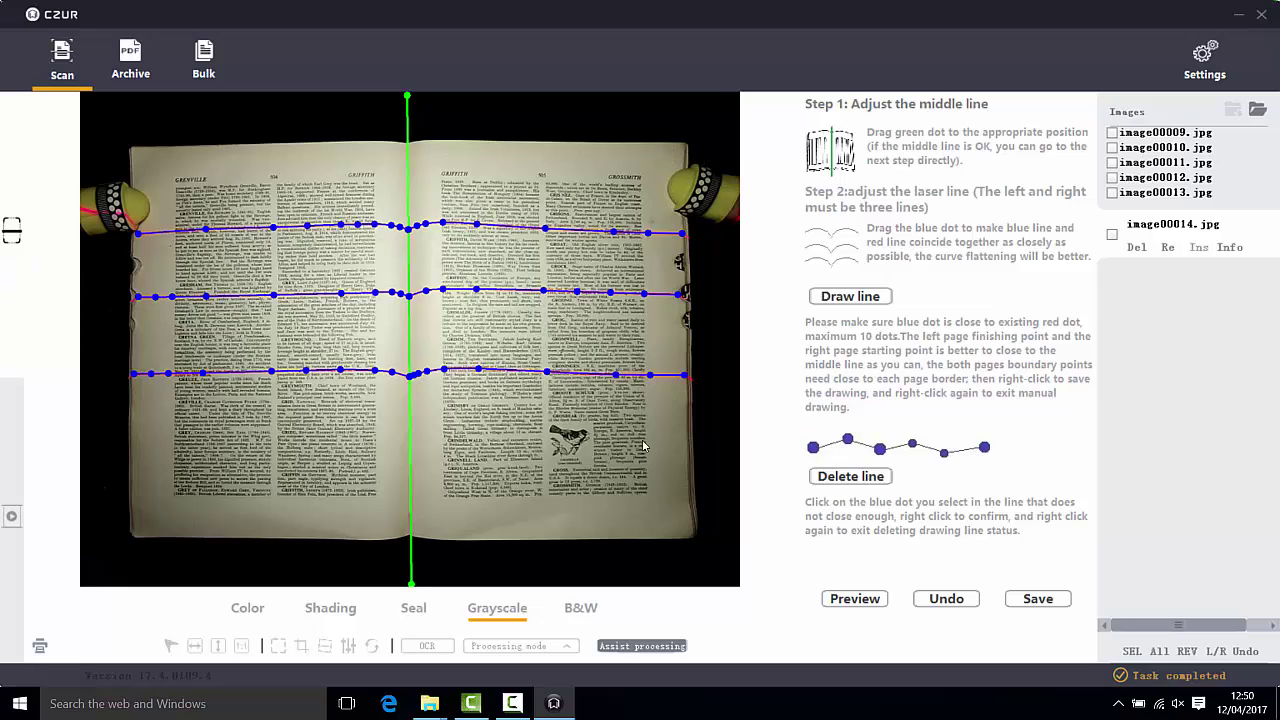
click(944, 612)
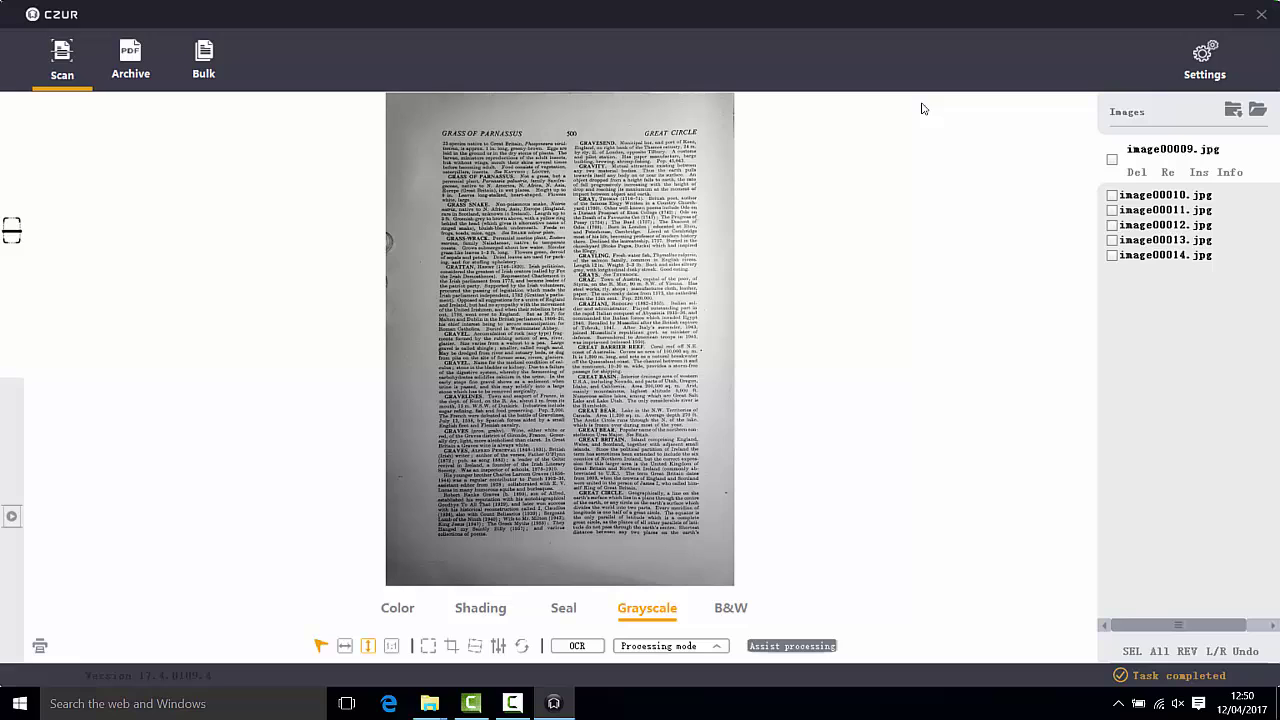
Step: Try a contrast of +3 and an acutance of +3 on image00010.jpg, resetting each to 0
key(Down)
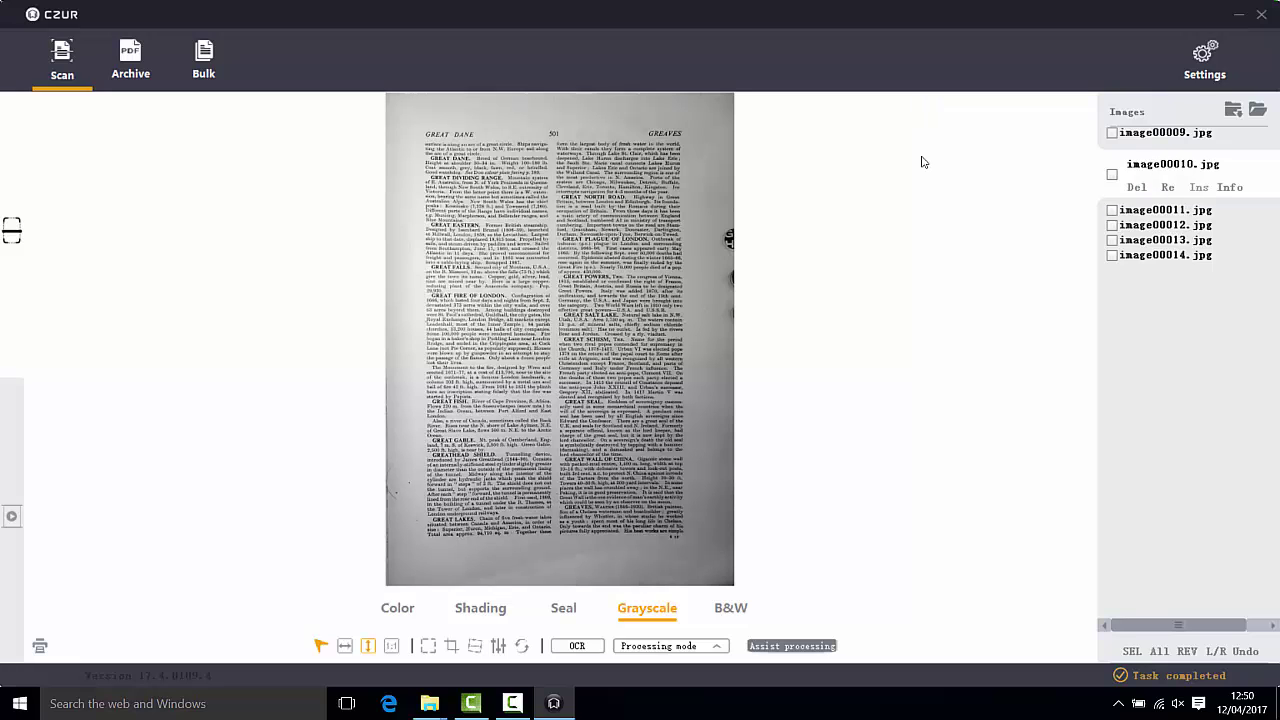
click(497, 645)
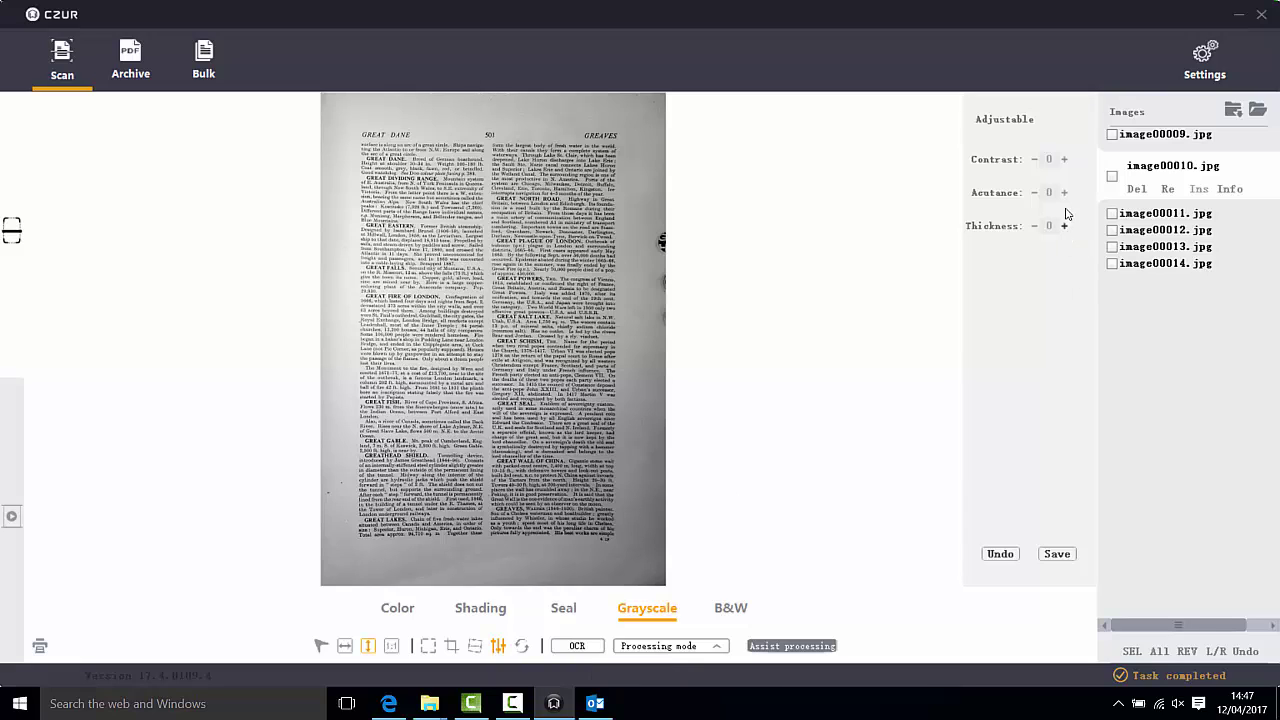
click(1064, 162)
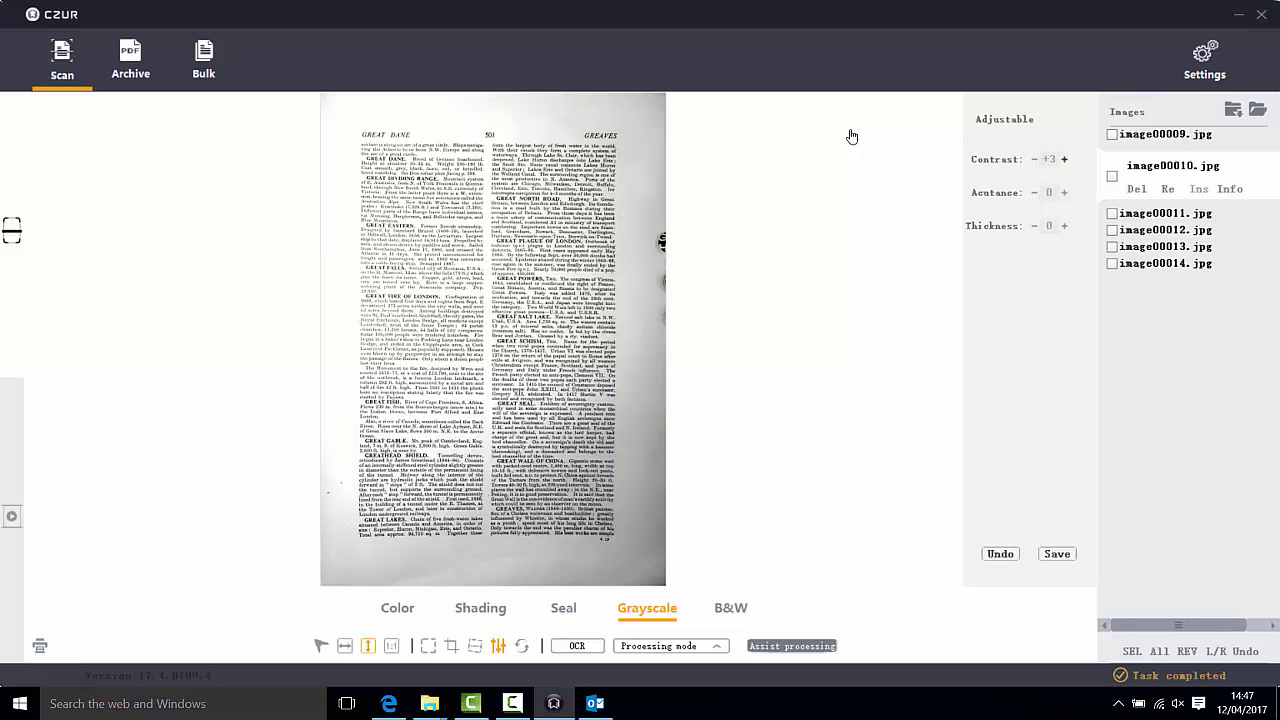
click(1064, 159)
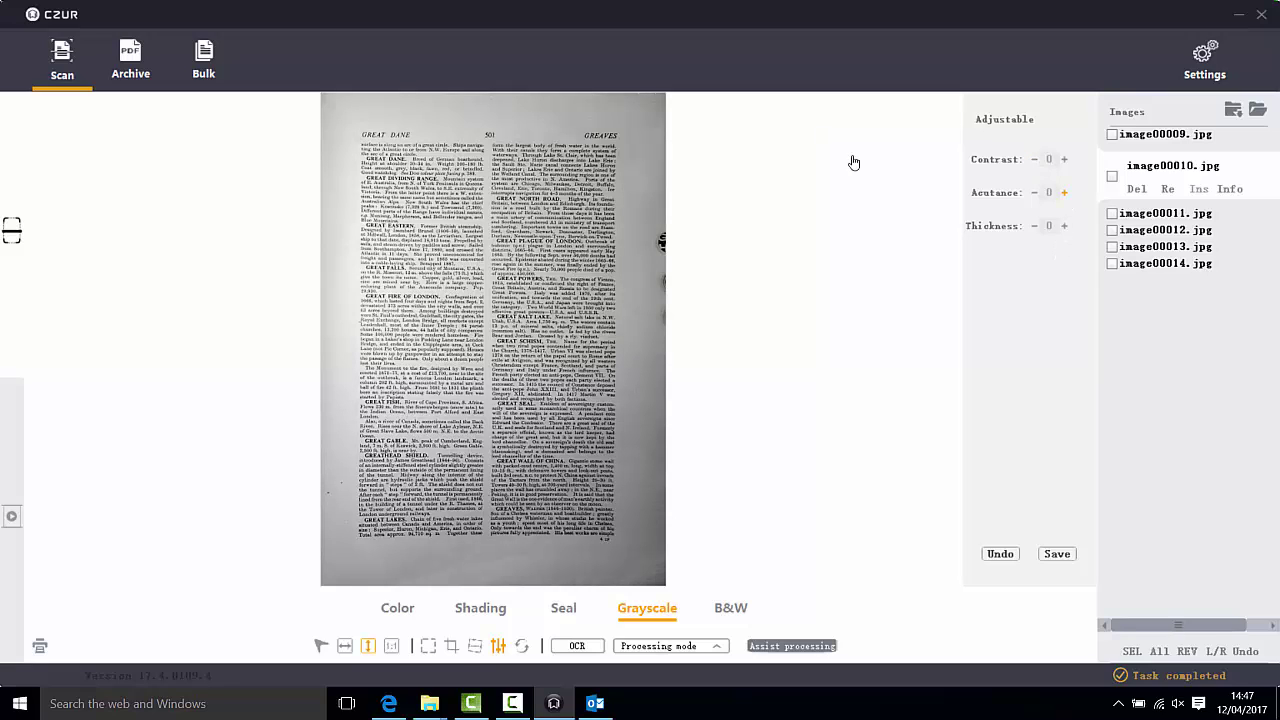
click(1064, 193)
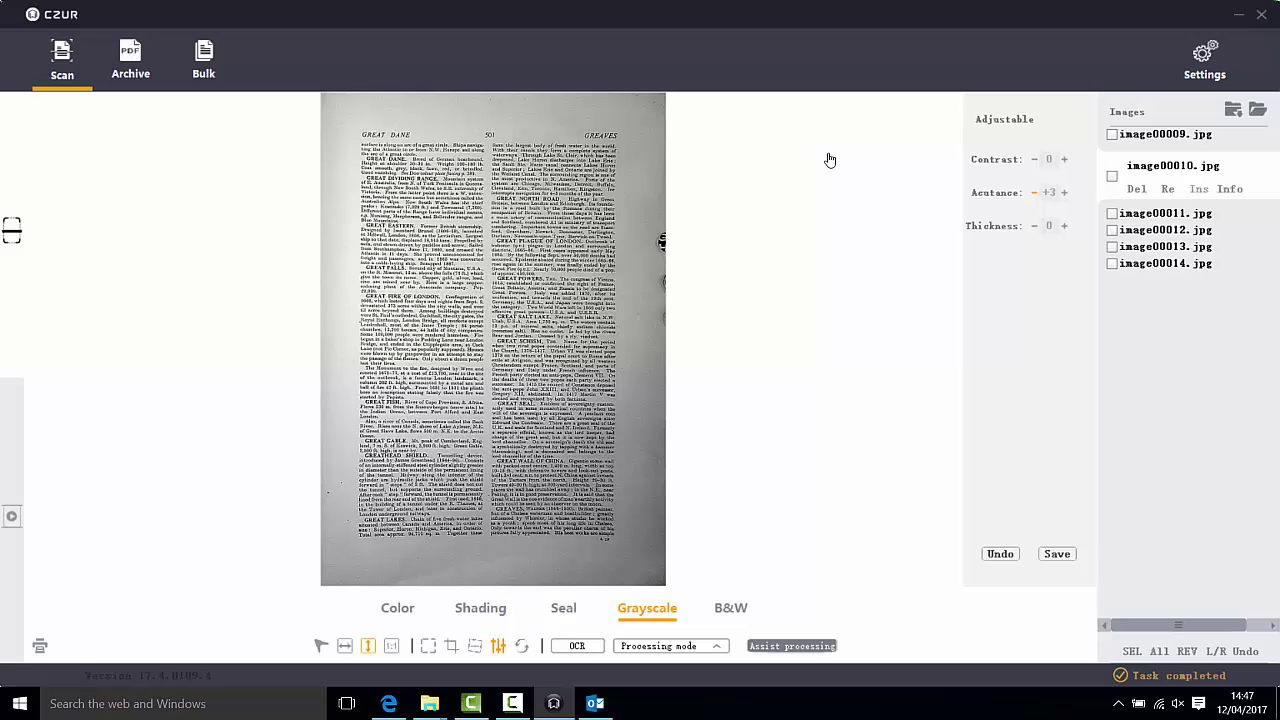
click(1035, 193)
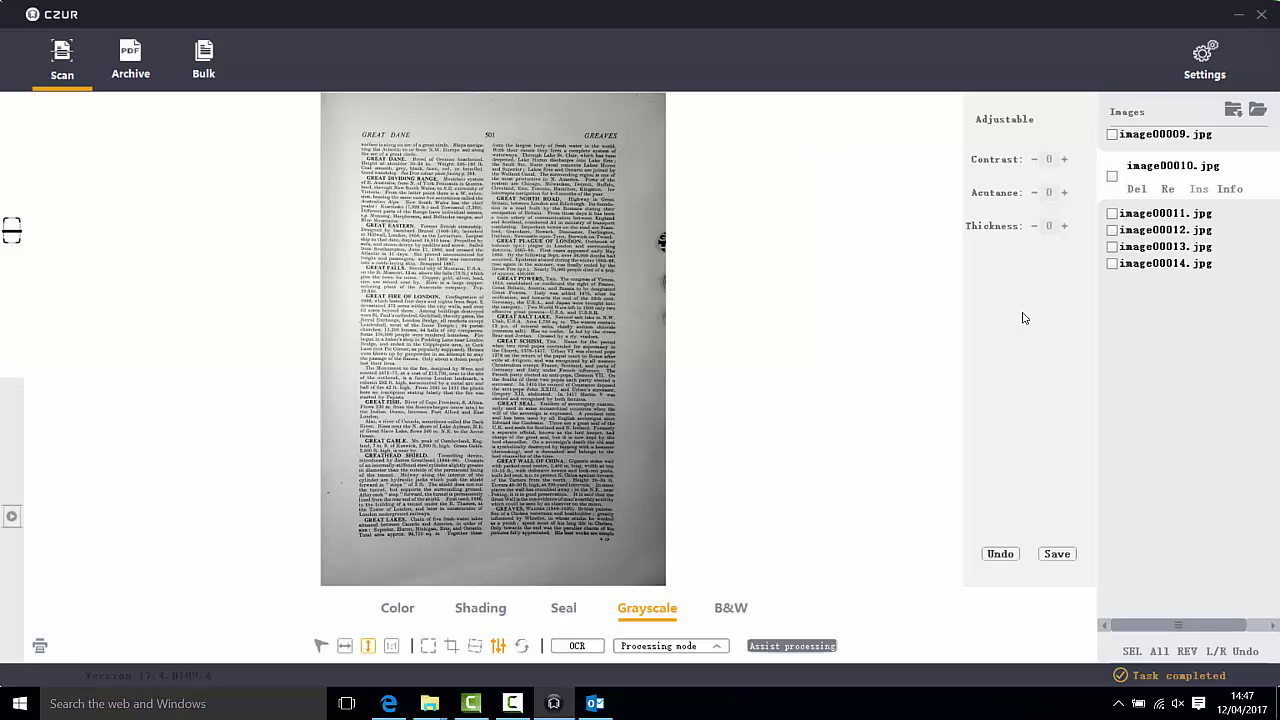
Step: Try a thickness of -2 on image00010.jpg, reset it to 0 and discard the image adjustments
click(1035, 226)
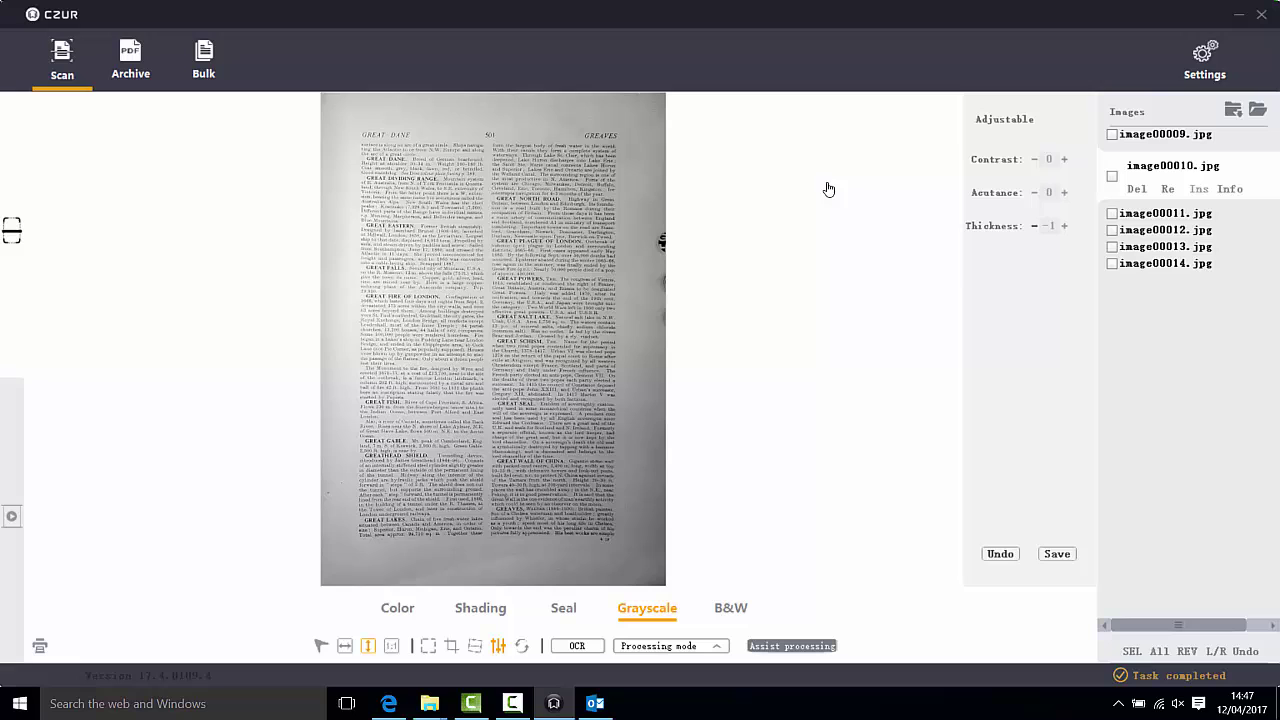
click(1035, 226)
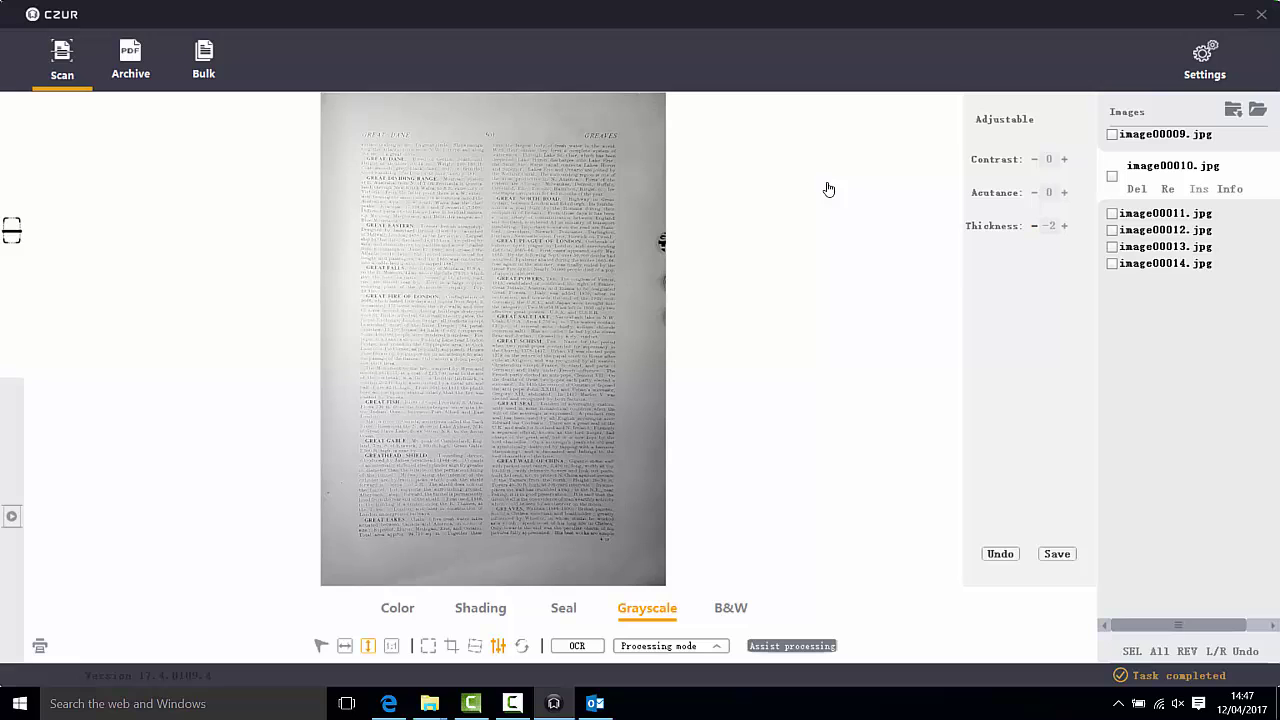
click(1064, 226)
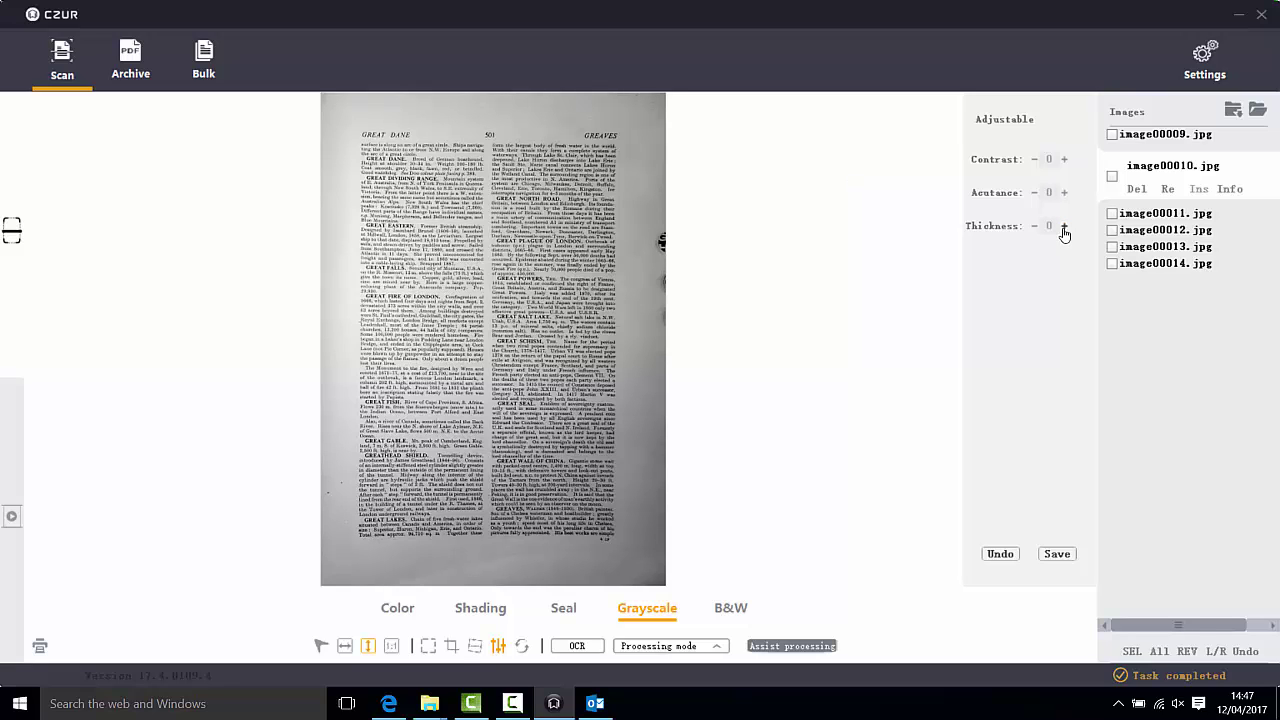
click(998, 555)
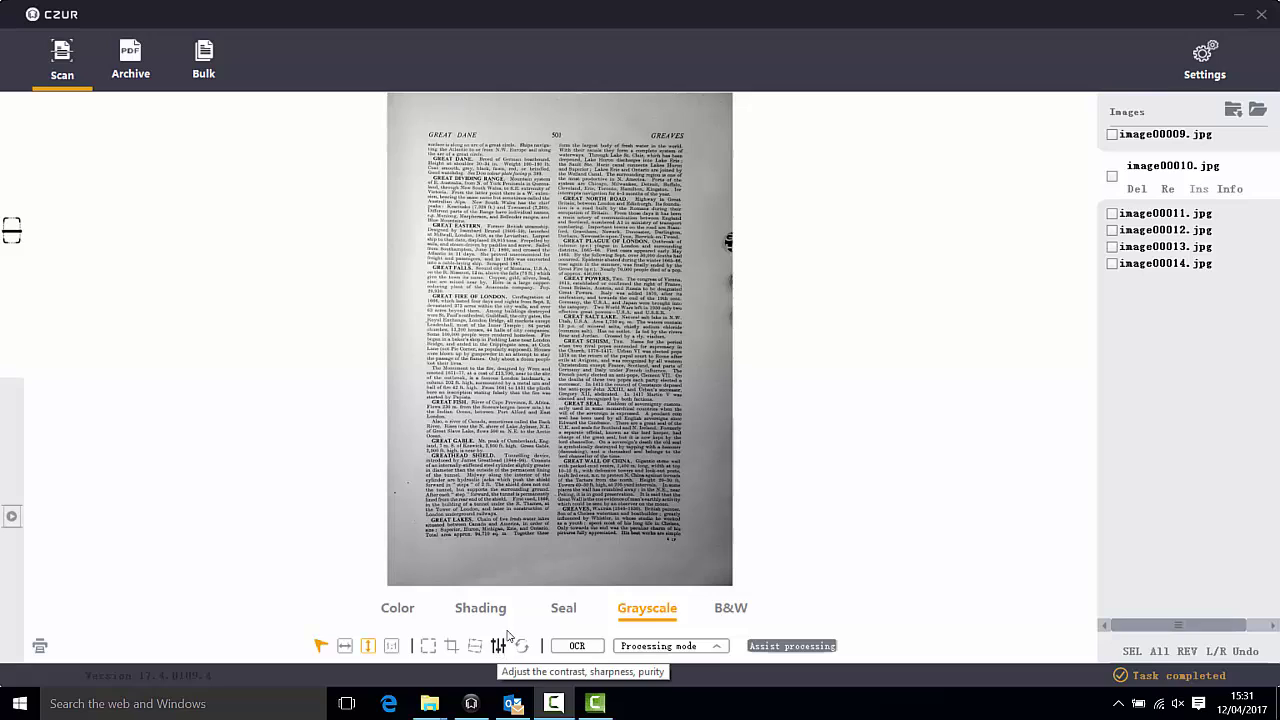
Step: Select all images, image00009.jpg to image00014.jpg, and start a searchable PDF export with English as the recognition language
click(1140, 651)
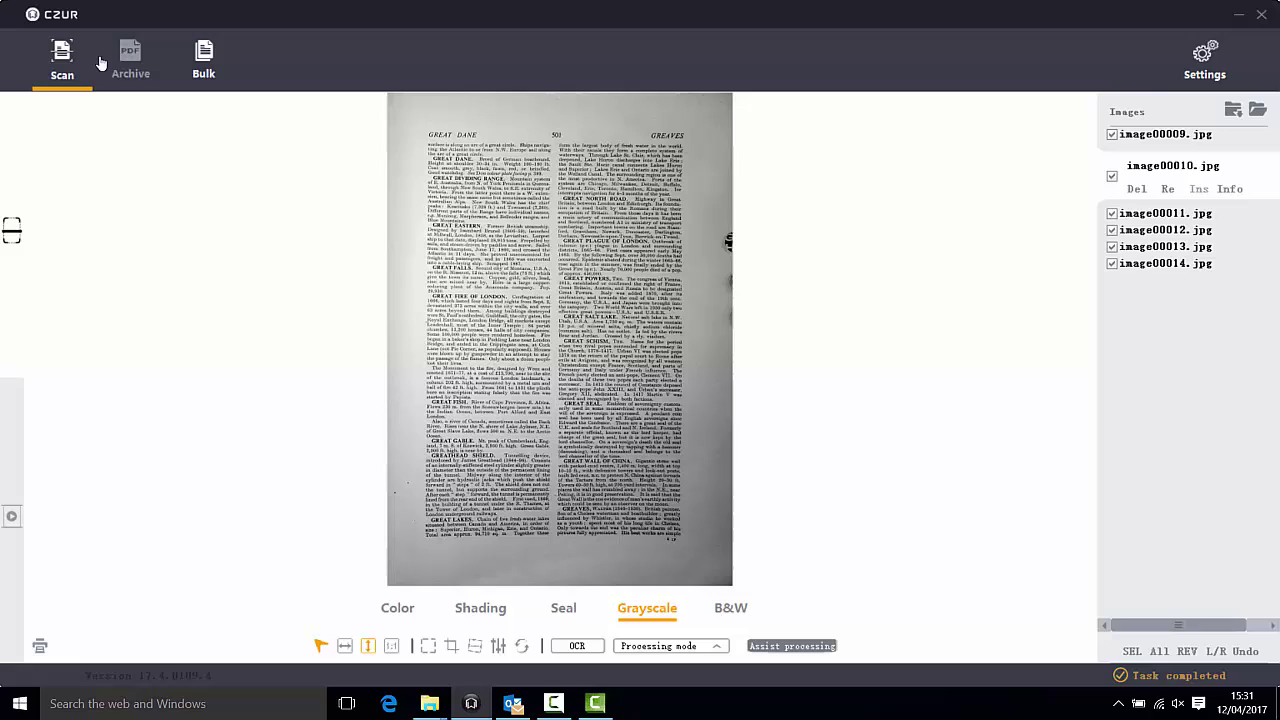
click(131, 55)
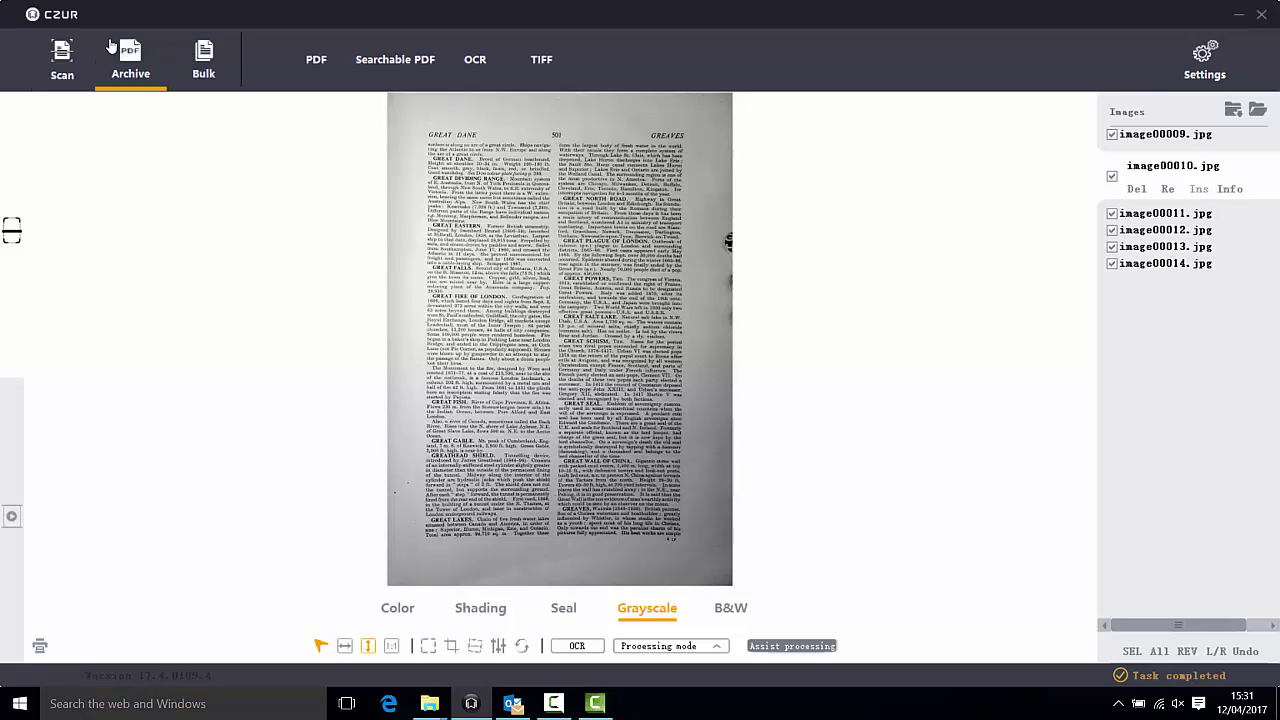
click(393, 59)
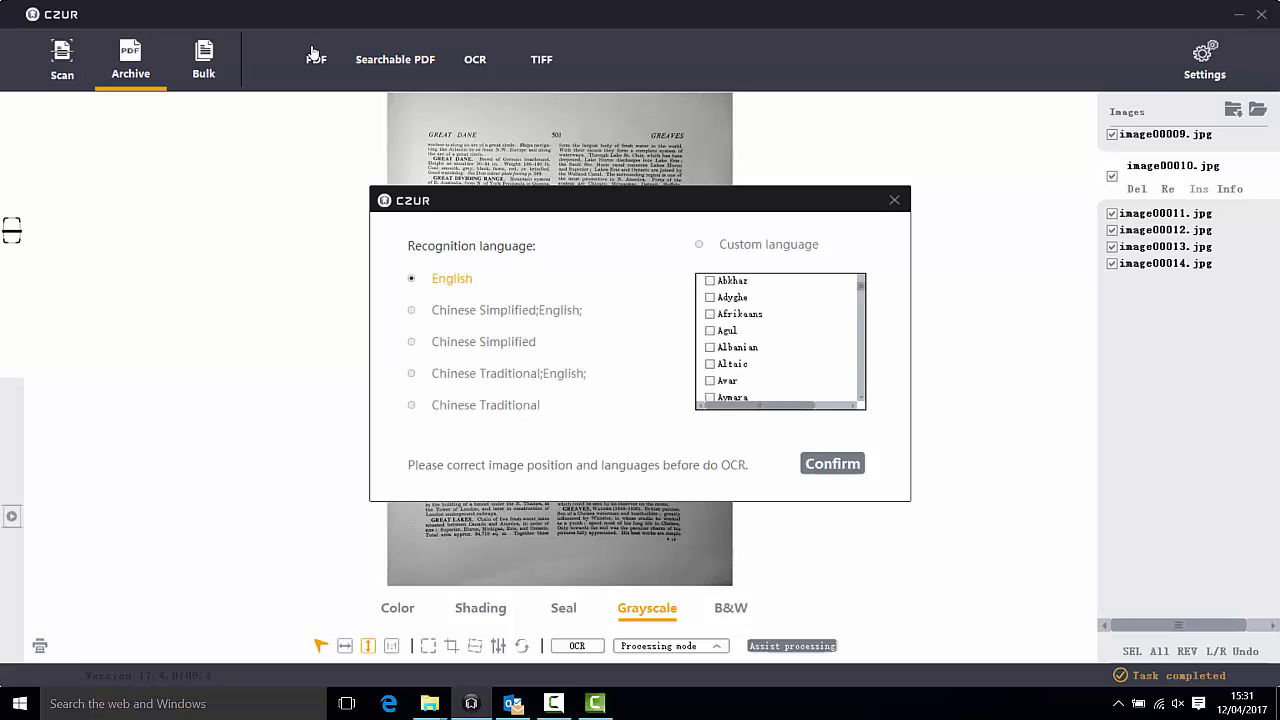
click(826, 464)
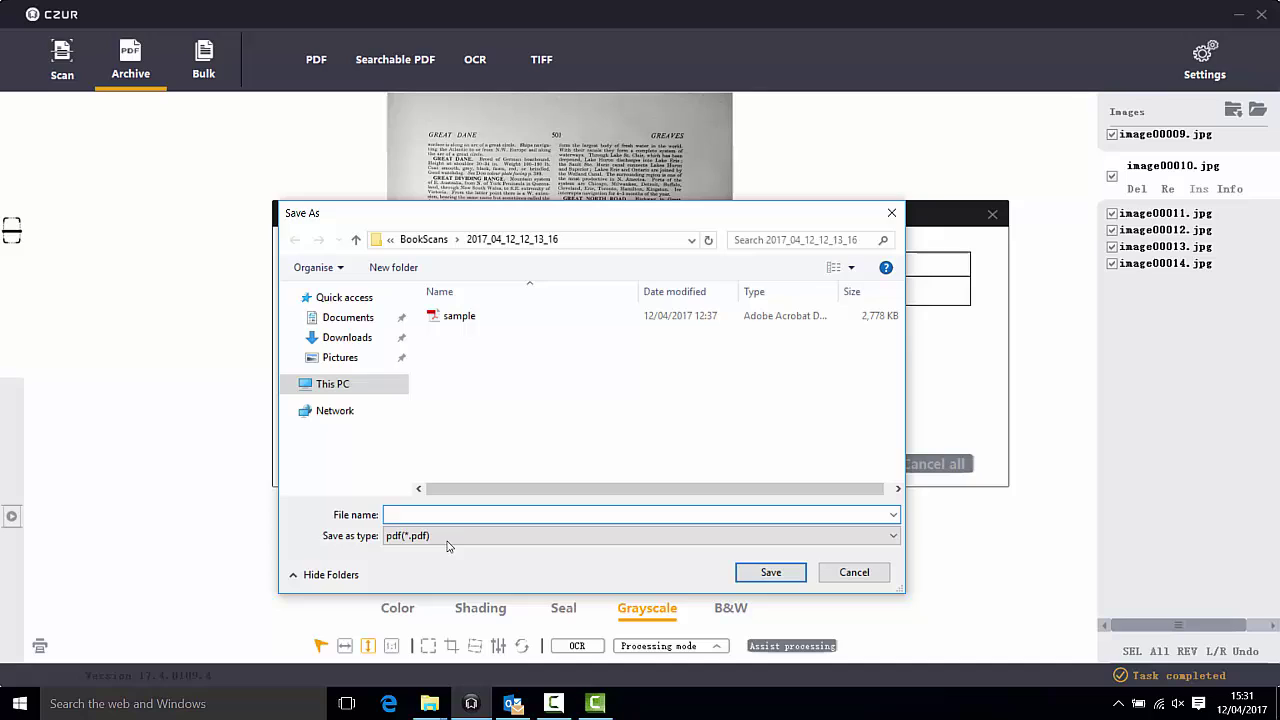
Step: Save the searchable PDF as sample1 in the 2017_04_12_12_13_16 folder and close the task list once it is done
text(sample)
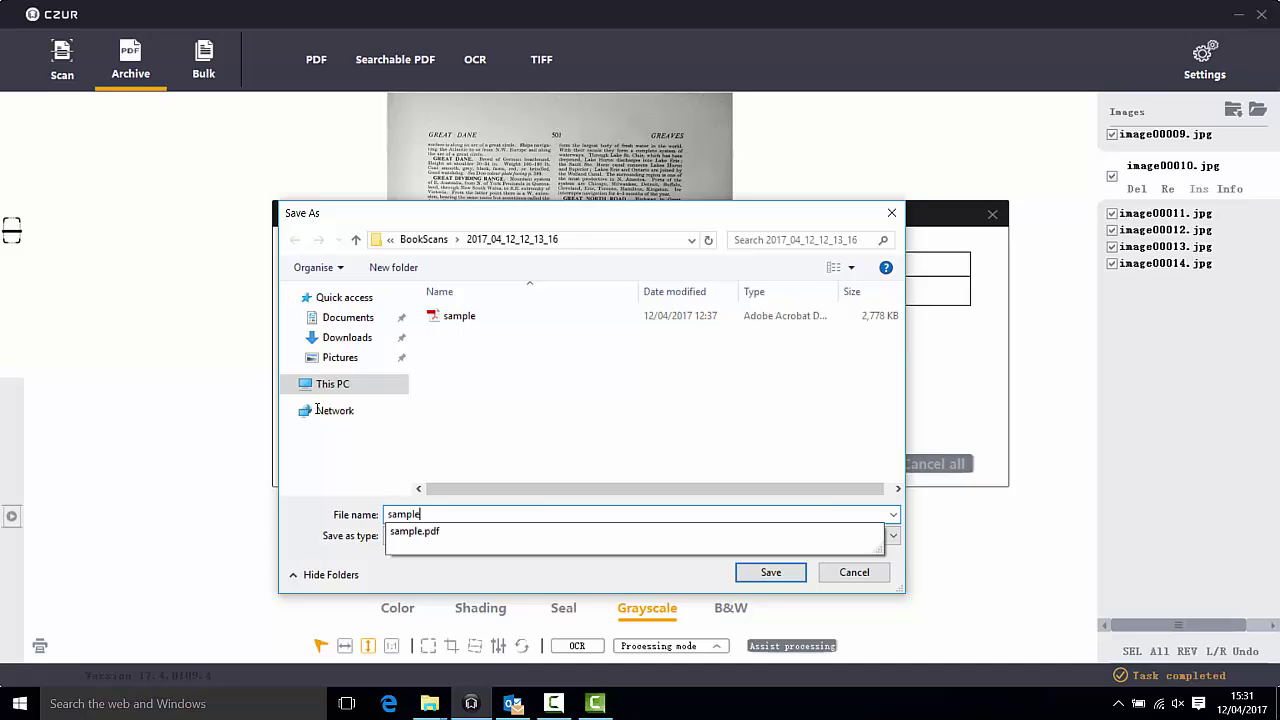
key(Escape)
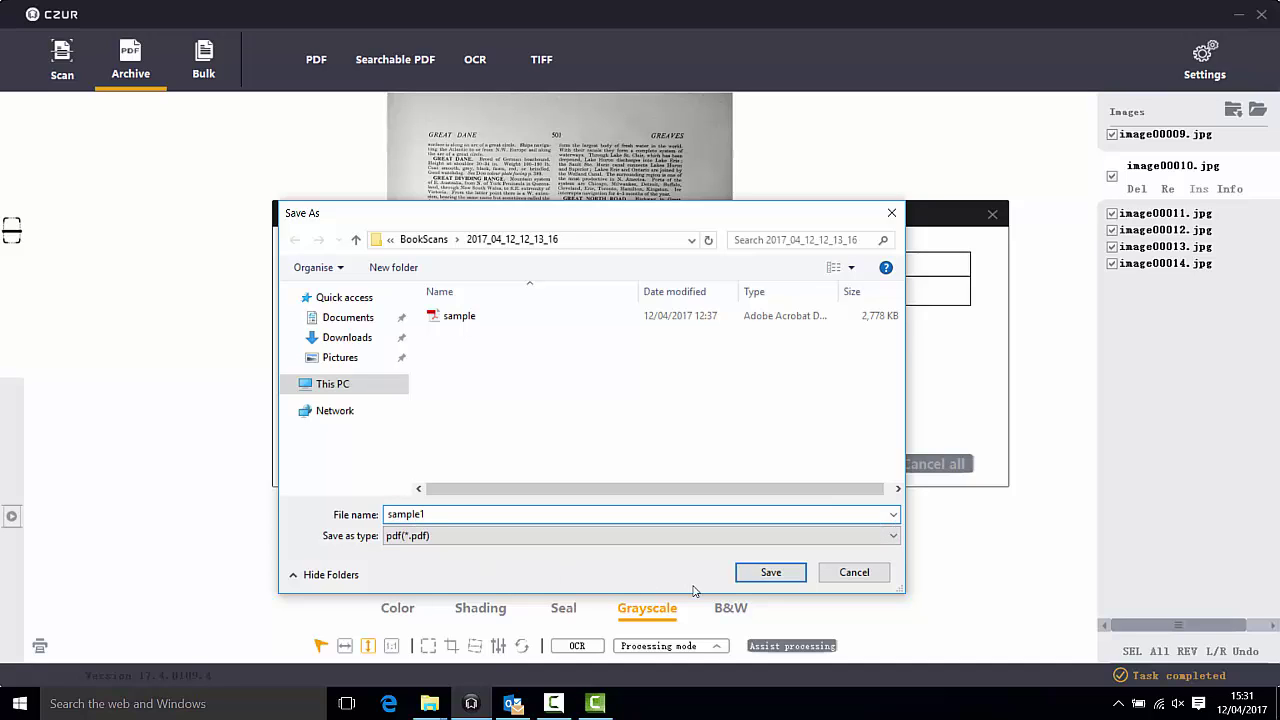
click(750, 576)
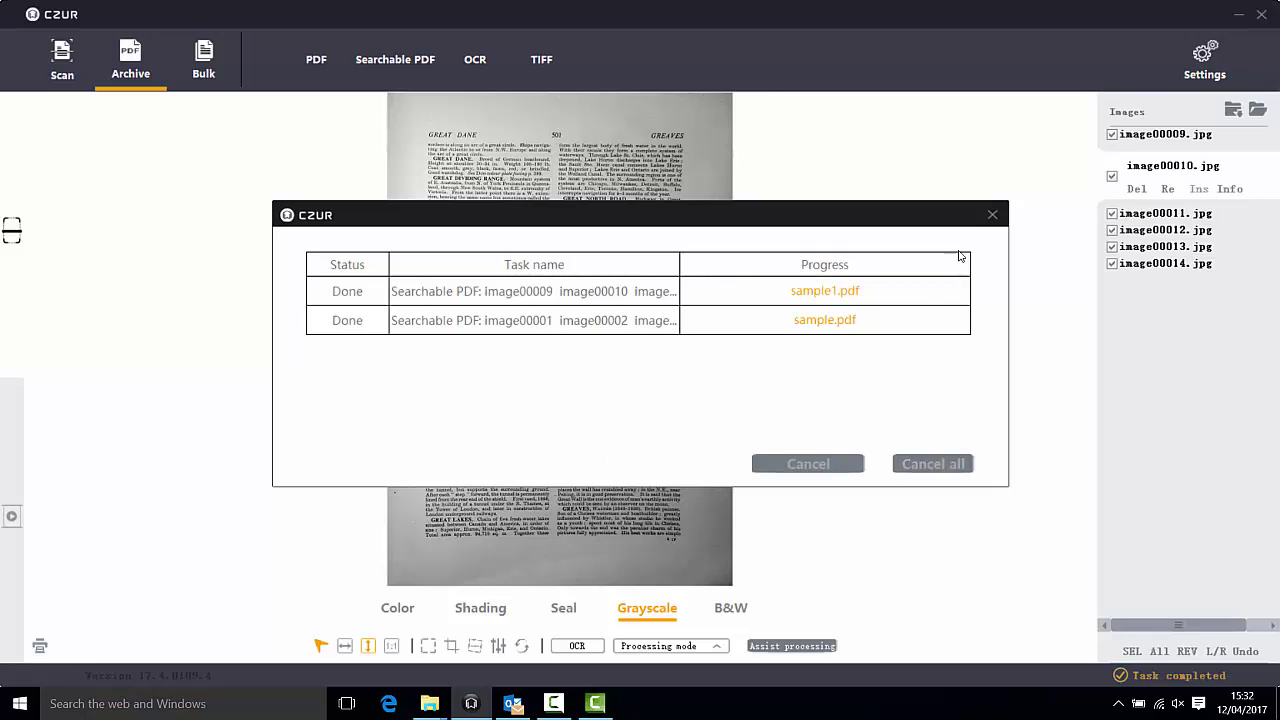
click(999, 219)
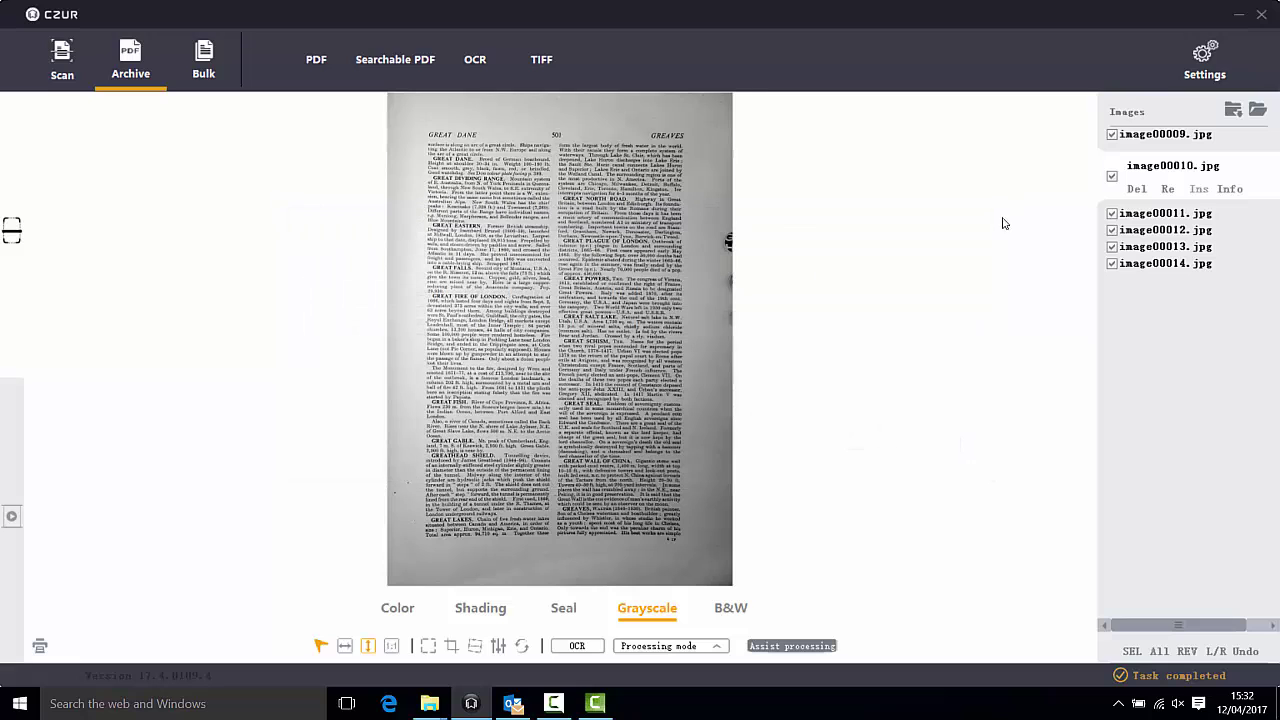
Step: Open sample1.pdf from the scan folder and enlarge the beginning of page 1 to 200%
click(1257, 109)
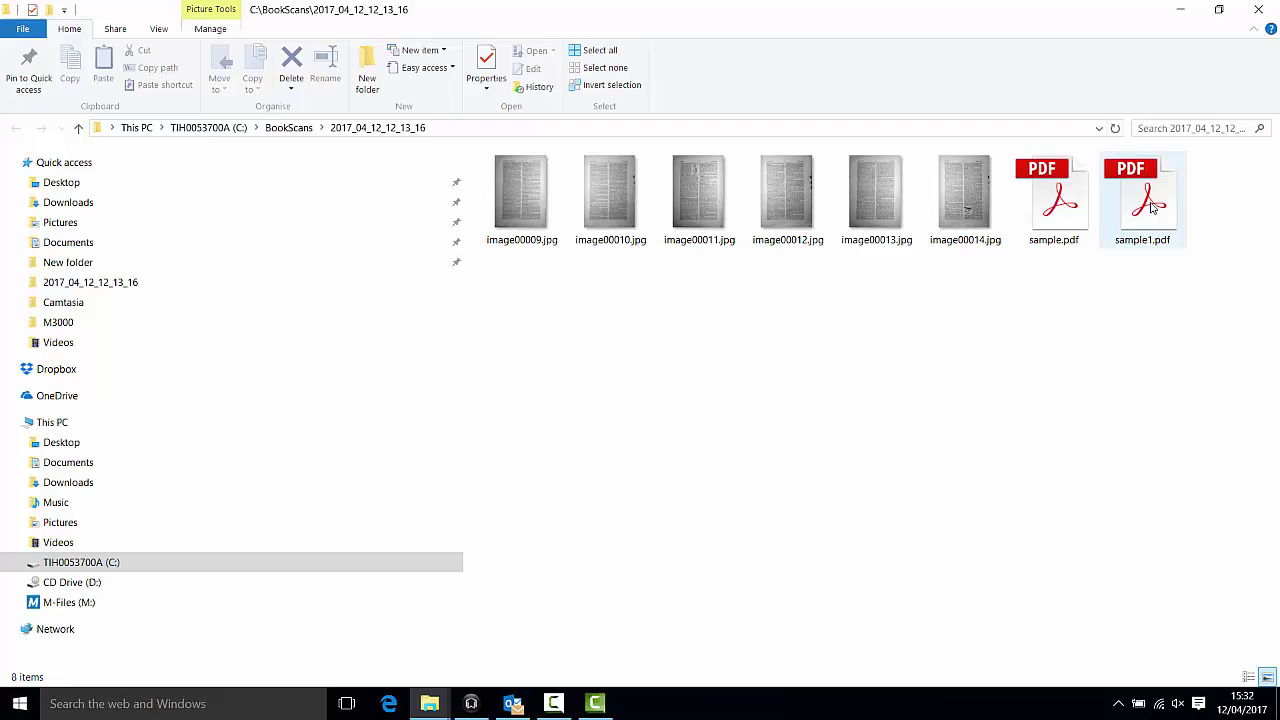
double_click(1150, 210)
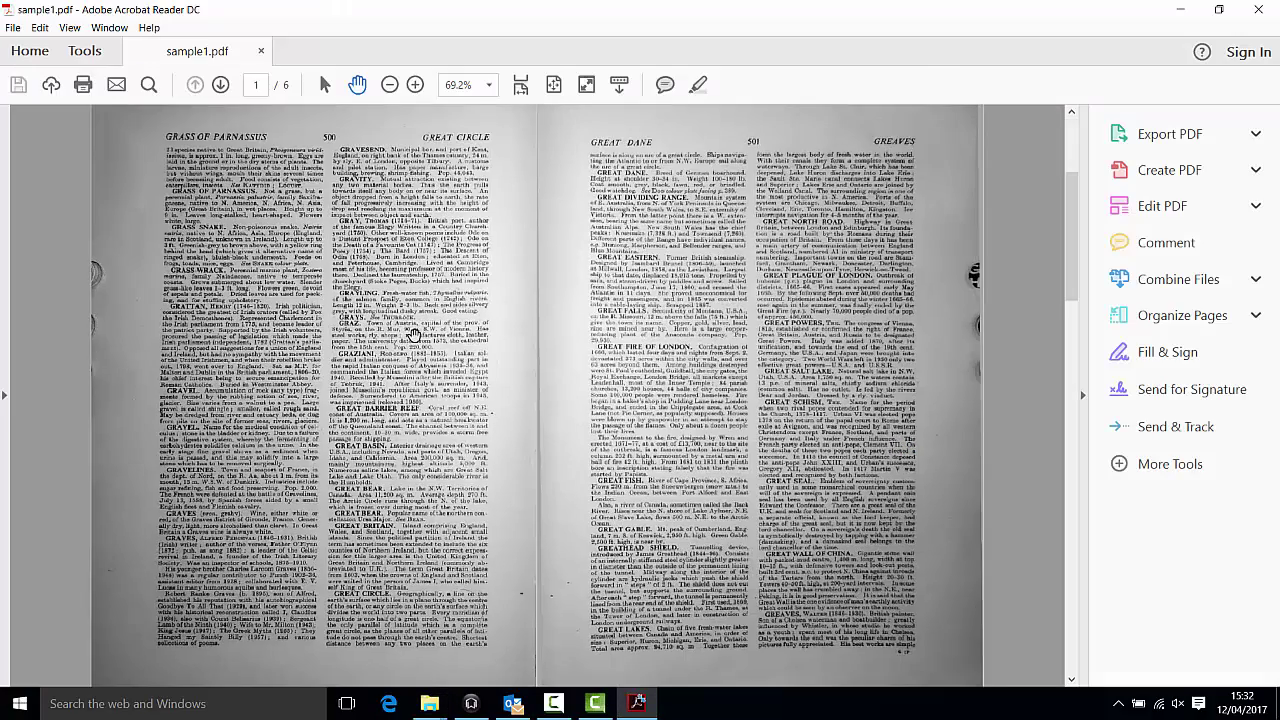
scroll(425, 320, up, 5)
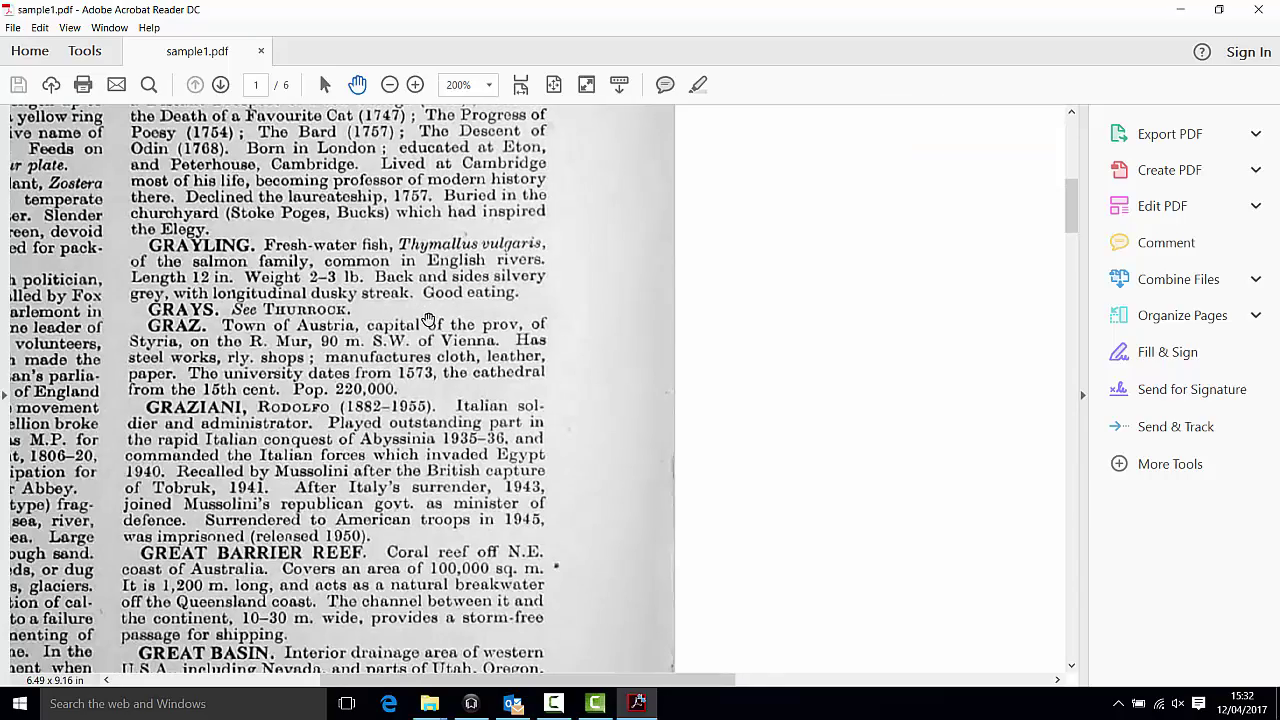
drag(270, 364, 630, 432)
drag(746, 286, 898, 524)
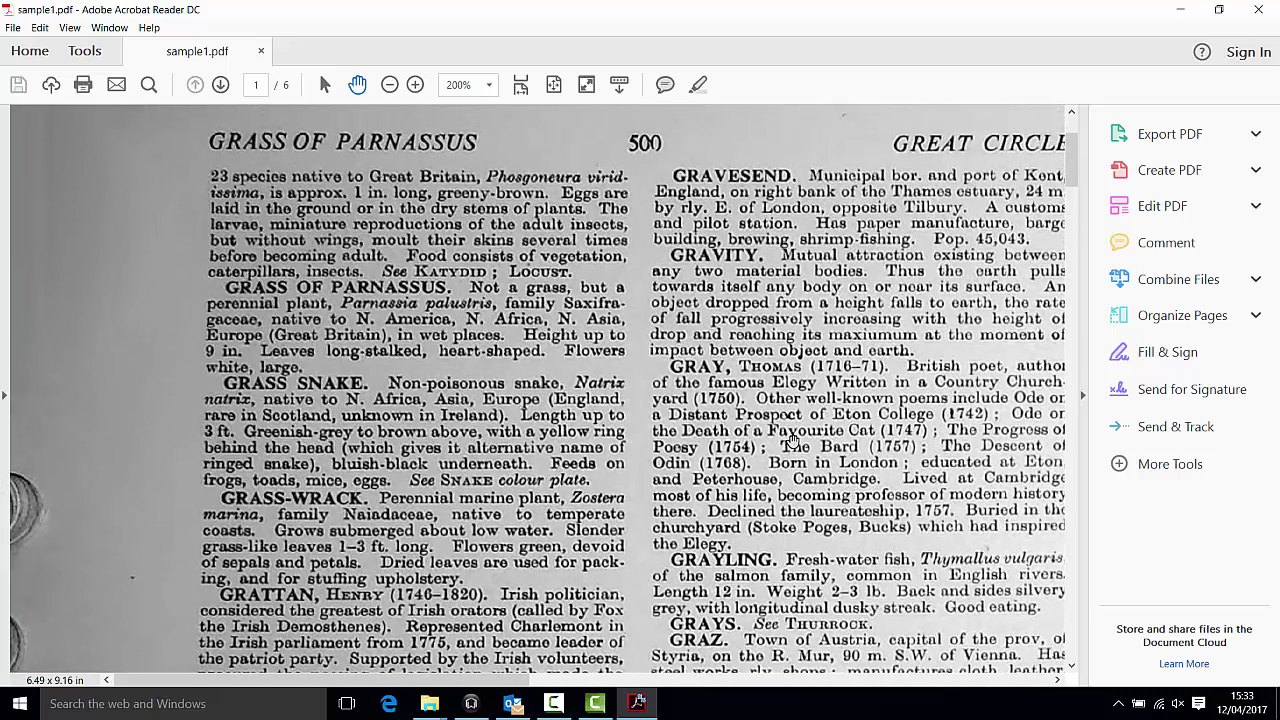
Step: Copy the page 1 text from "23 species native to Great Britain" through "Height up to" with the Select tool
right_click(796, 442)
click(843, 171)
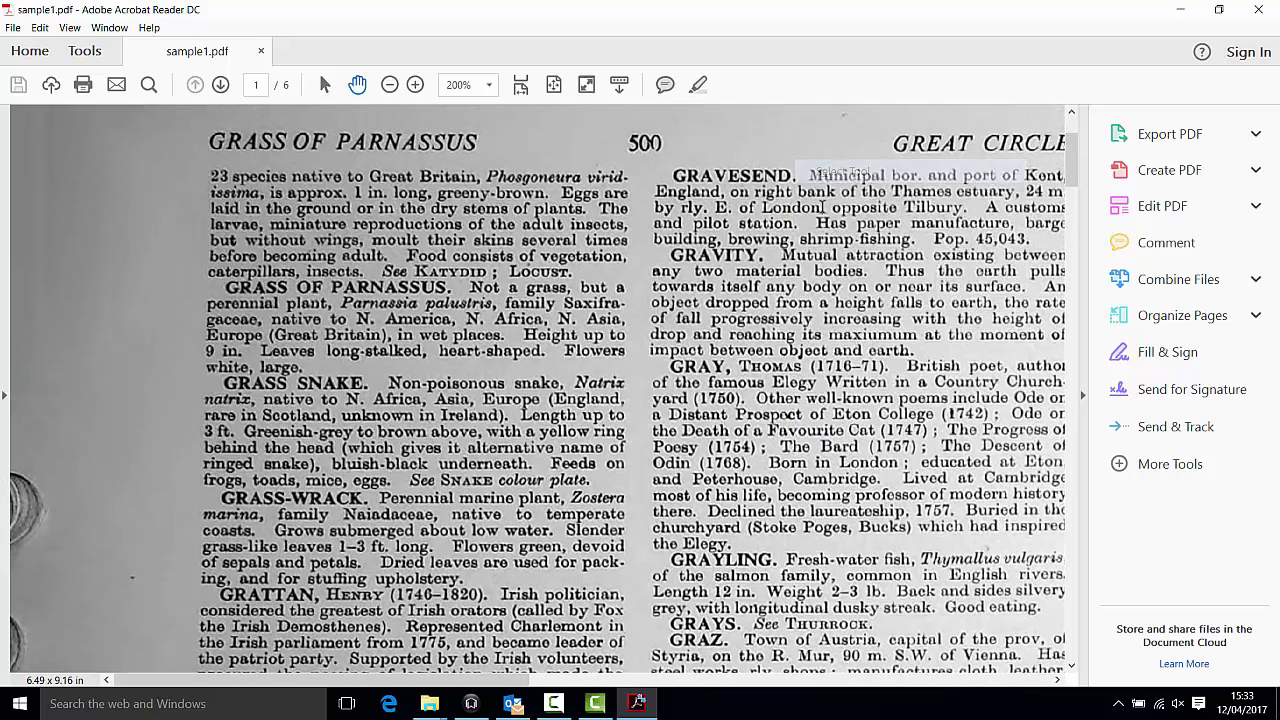
drag(630, 345, 212, 178)
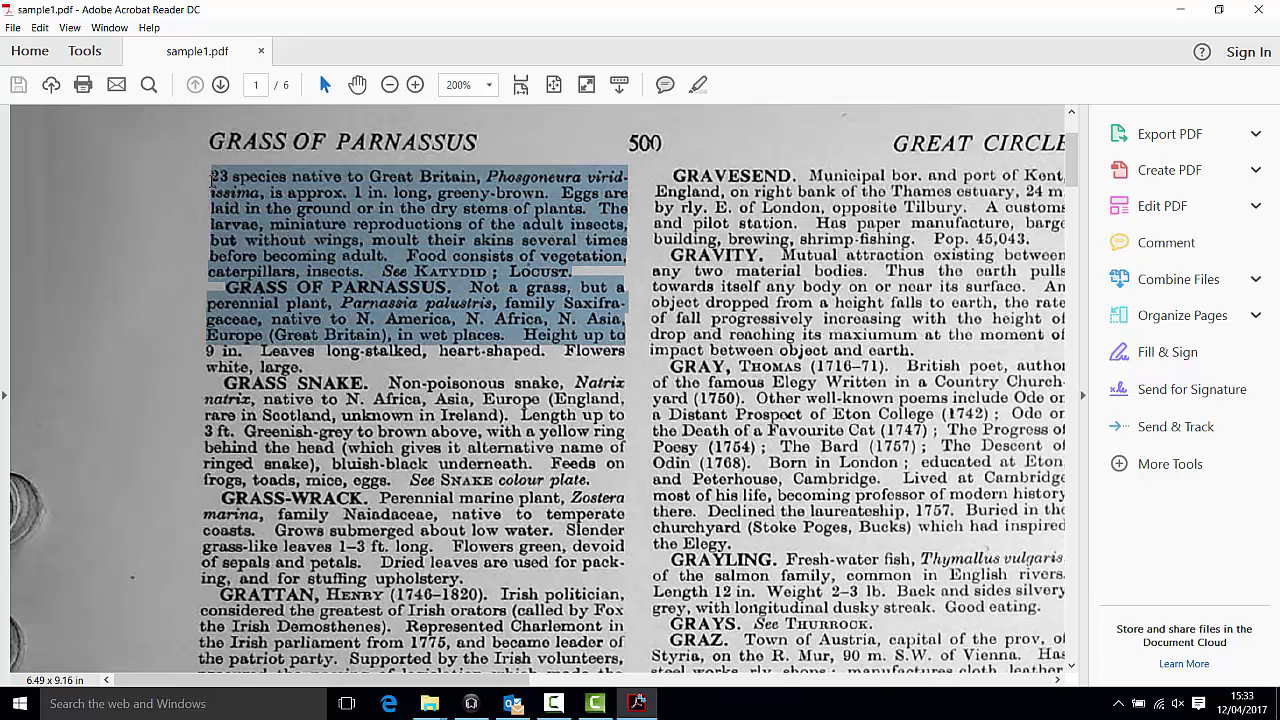
right_click(357, 241)
click(383, 257)
Step: Paste the copied page 1 text into a new Notepad document
click(20, 704)
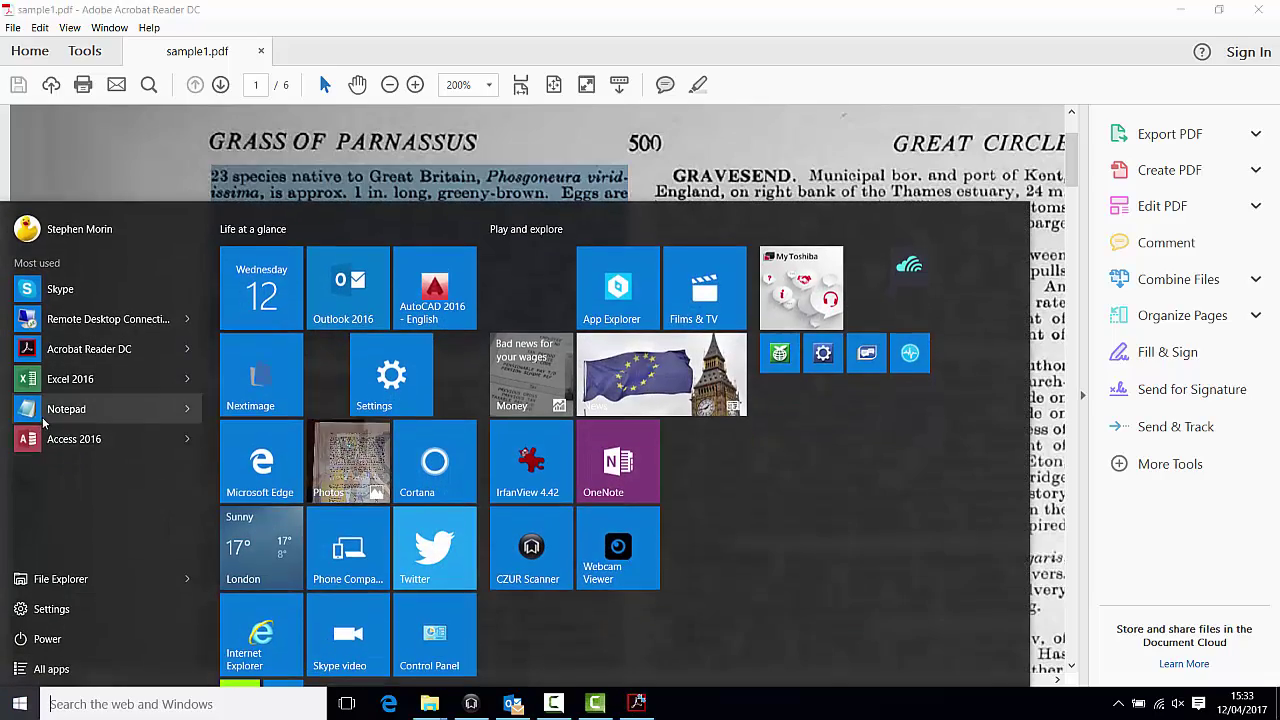
click(66, 409)
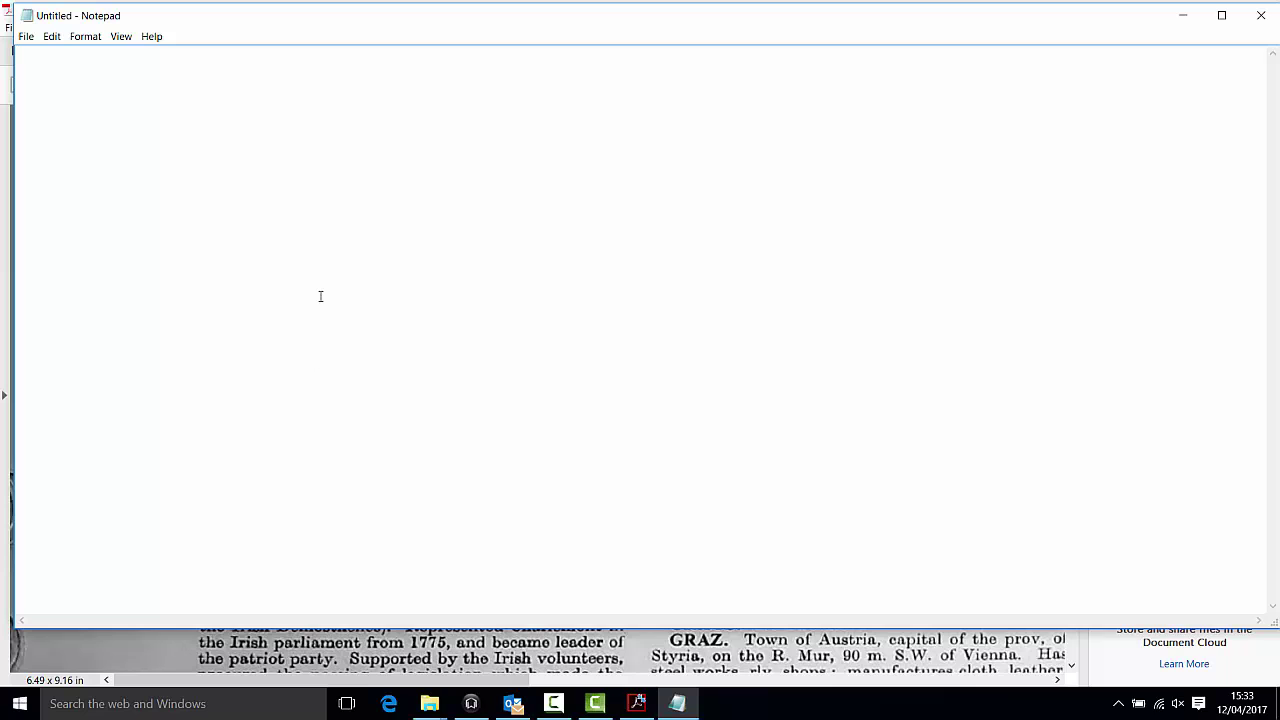
key(ctrl+v)
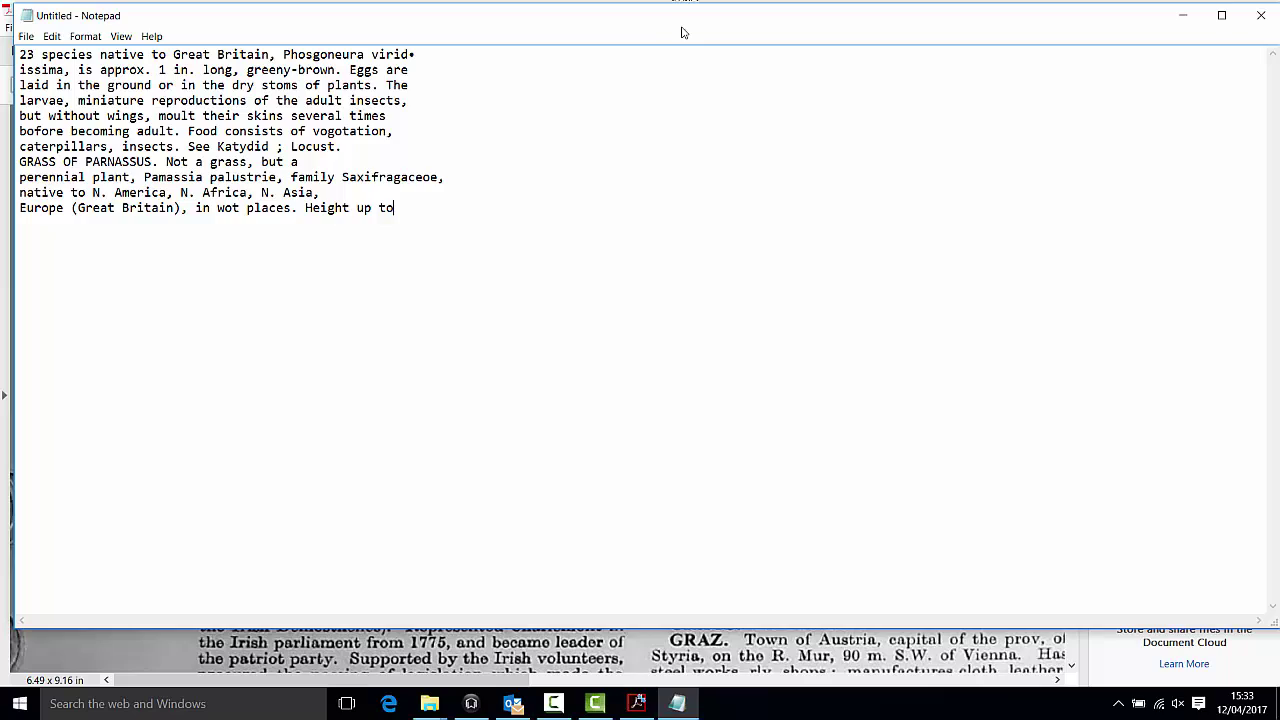
Step: Compare the Notepad text with the highlighted passage of sample1.pdf by placing its window beneath it, and close Notepad without saving
drag(684, 26, 743, 275)
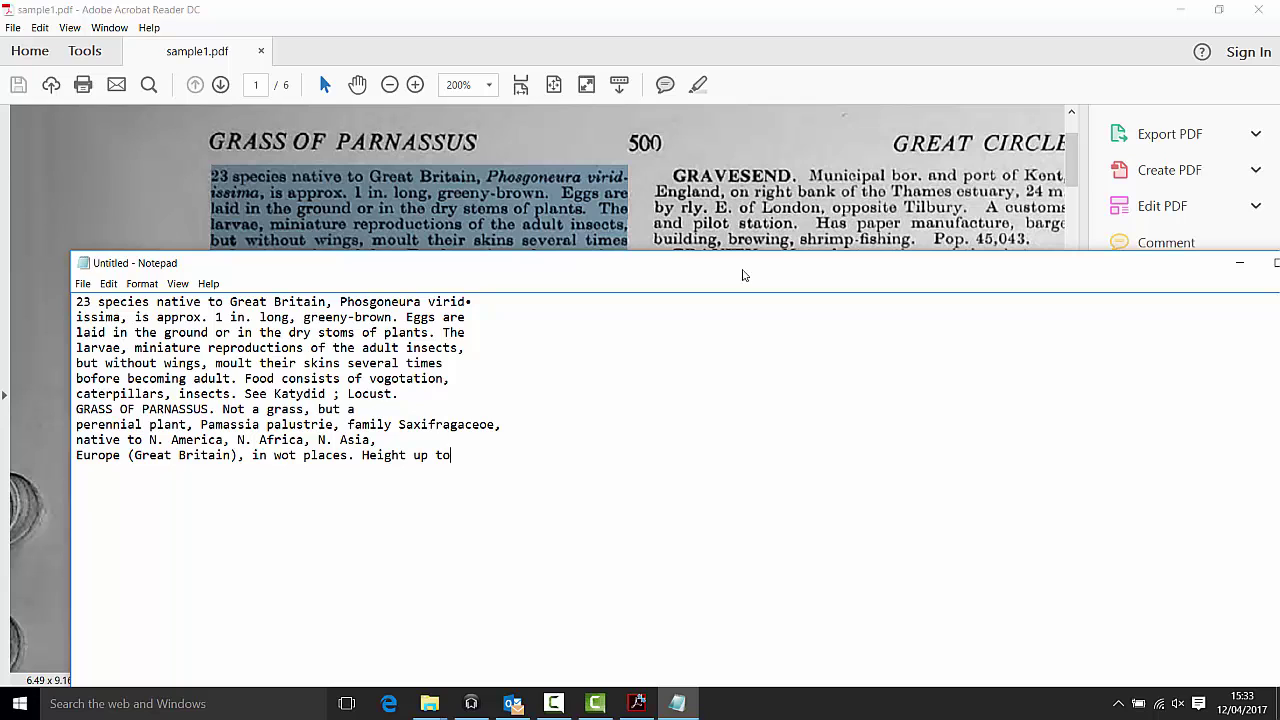
drag(743, 275, 802, 411)
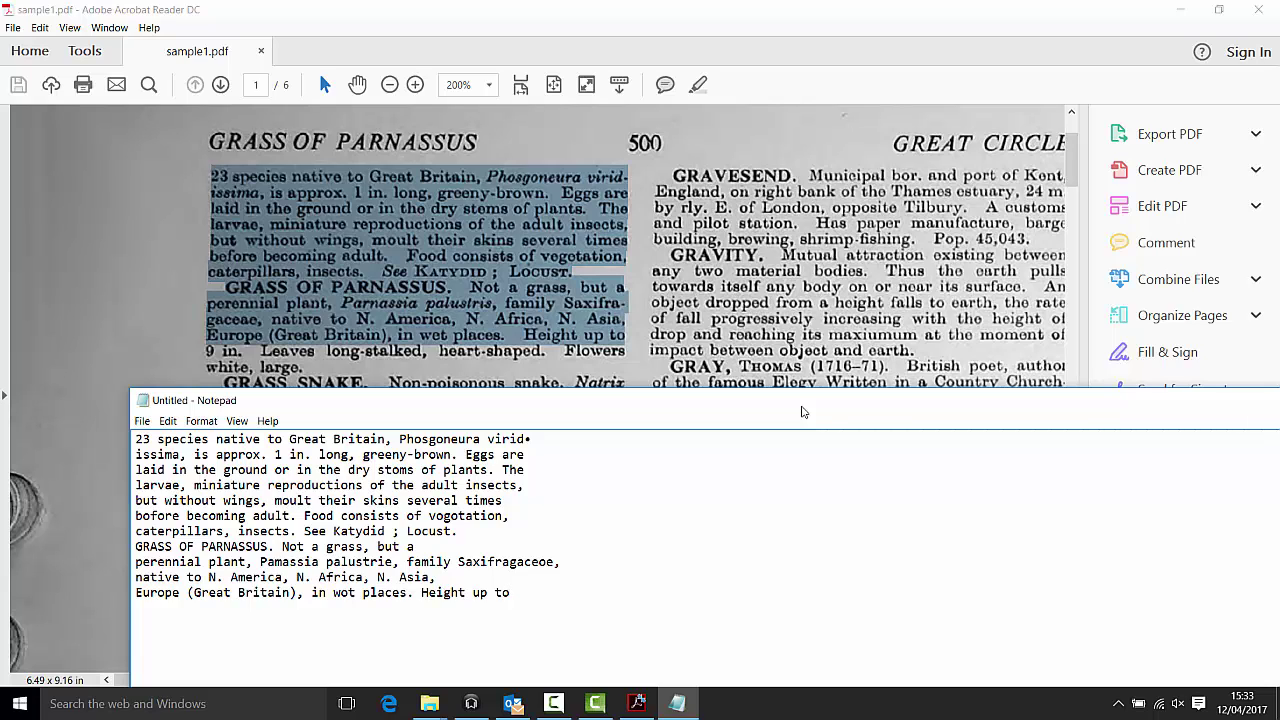
drag(802, 411, 509, 249)
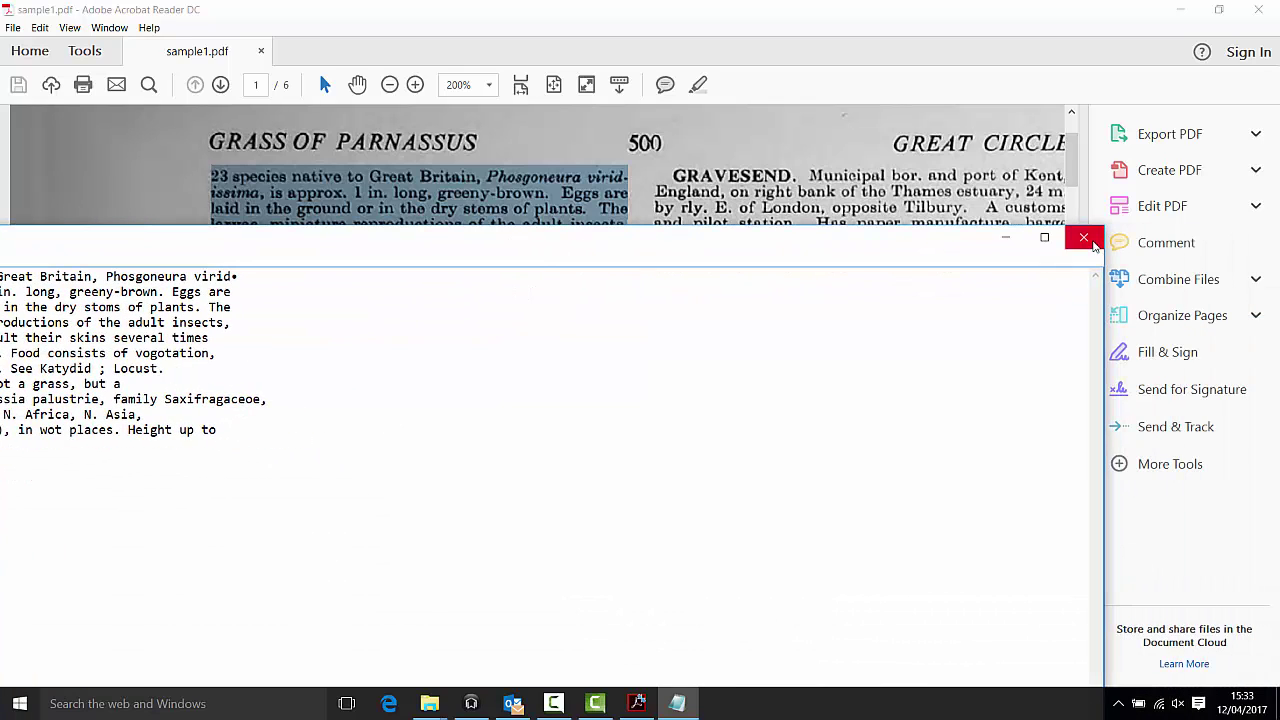
click(1083, 237)
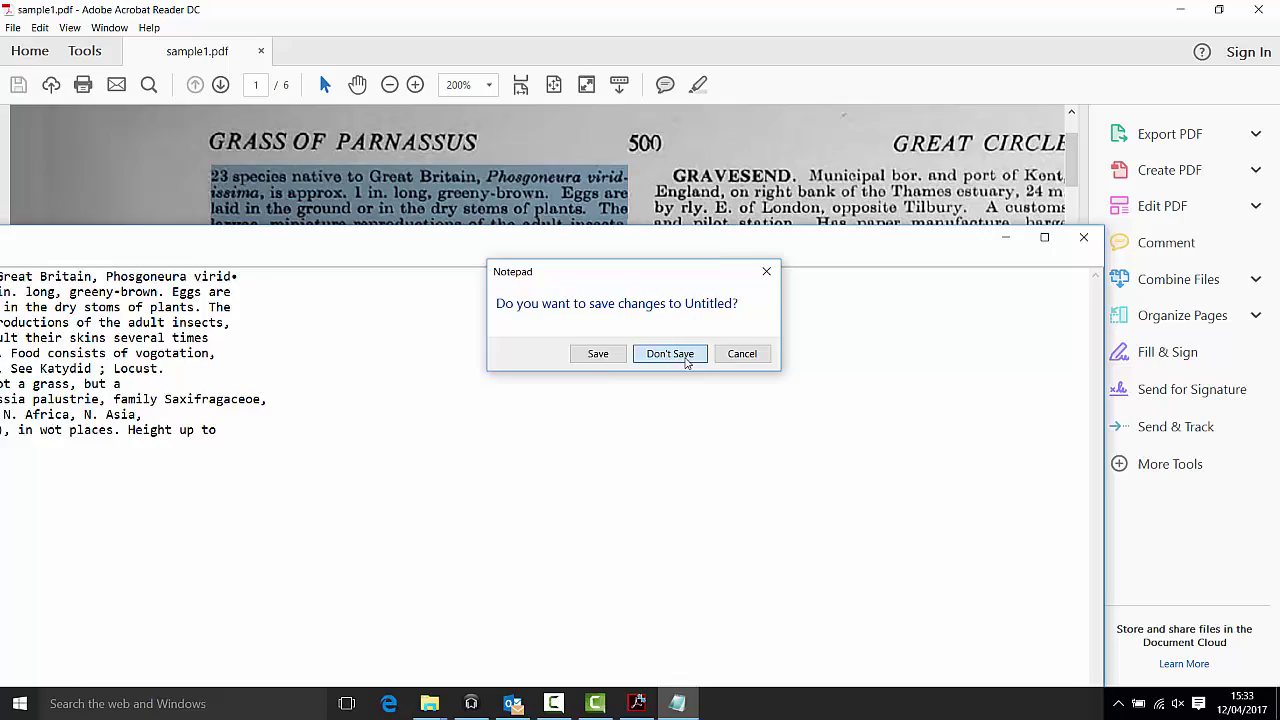
click(680, 354)
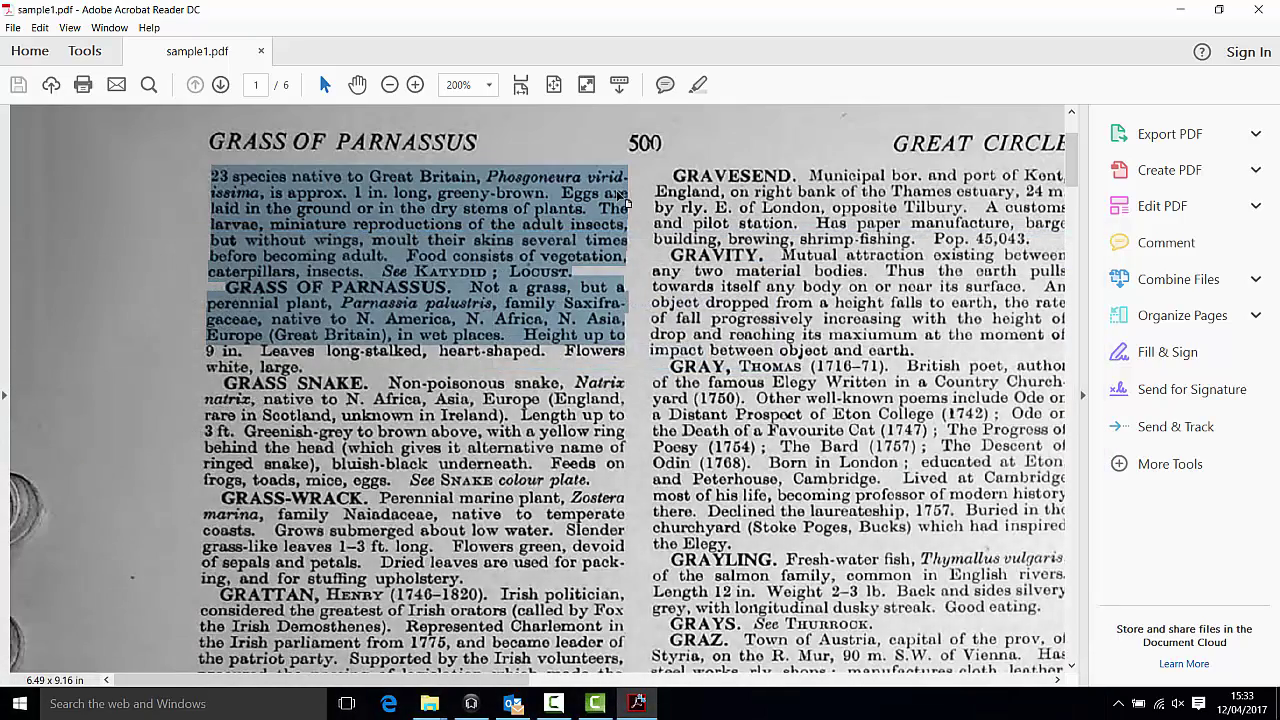
Step: Switch to the Hand tool and look through the pages of sample1.pdf at full-page size from page 1 to page 5
scroll(665, 282, down, 1)
scroll(667, 282, down, 1)
right_click(673, 281)
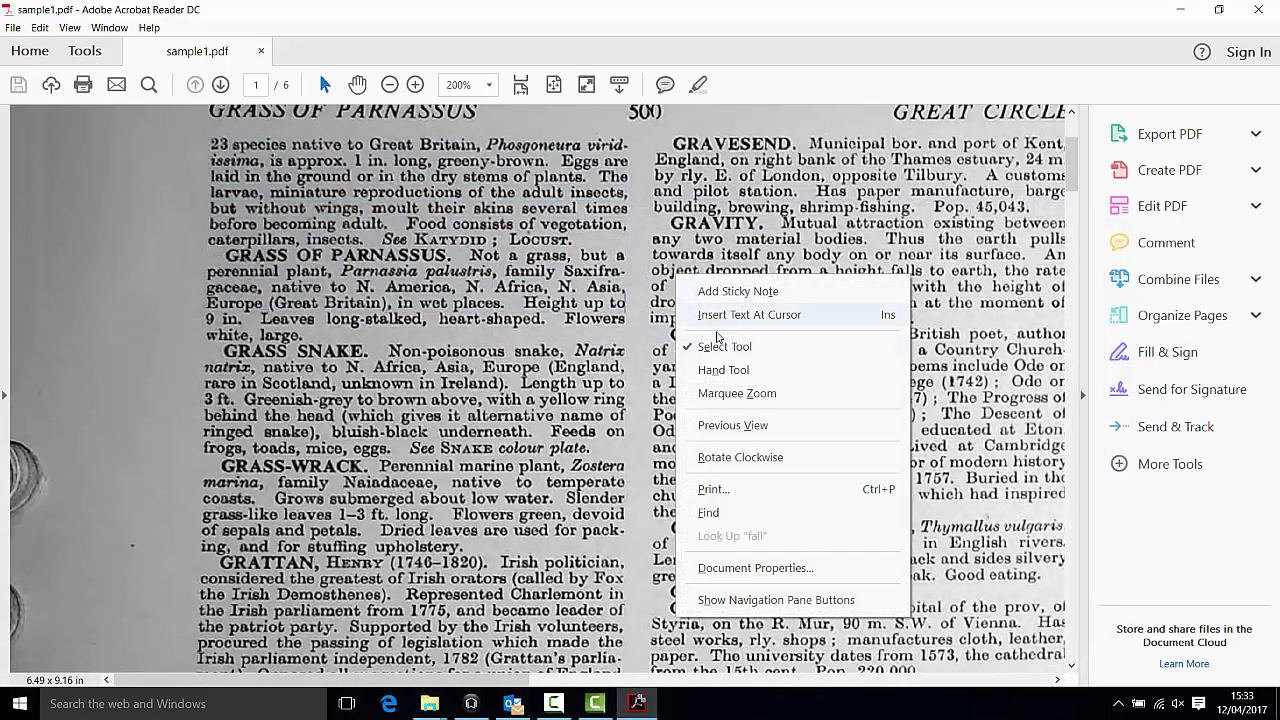
click(711, 371)
ctrl+scroll(714, 368, down, 4)
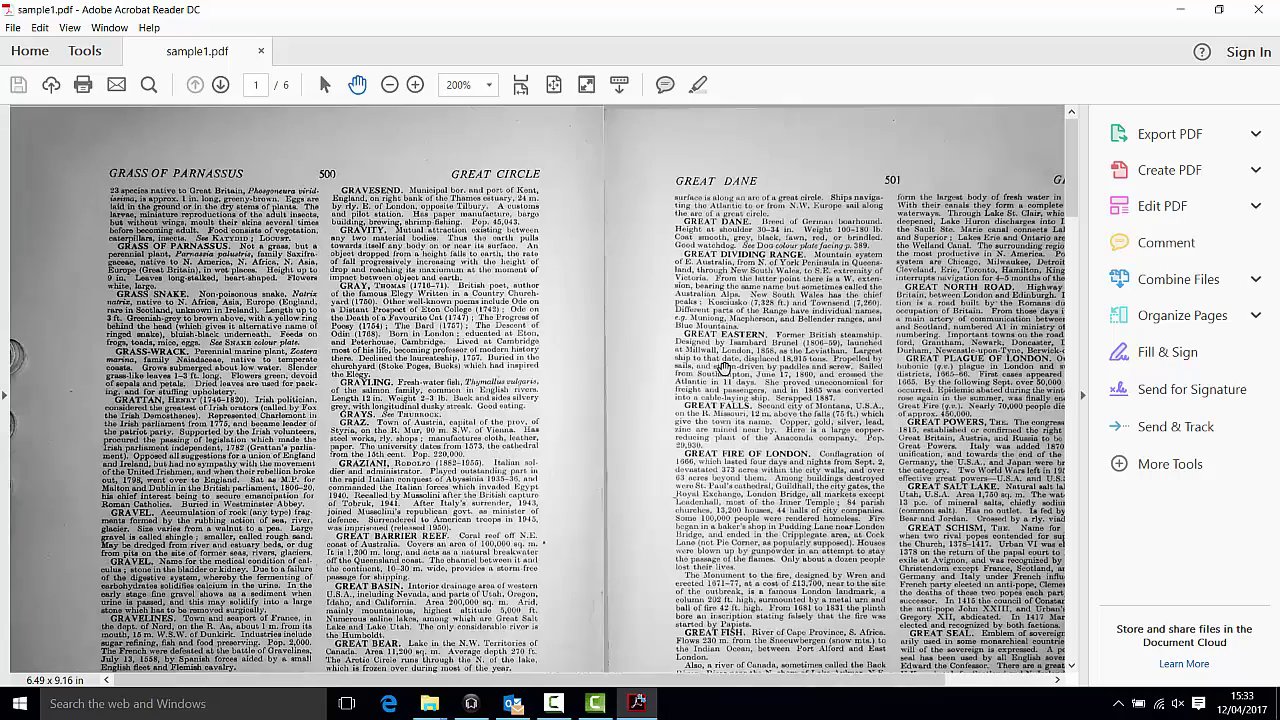
ctrl+scroll(724, 368, down, 2)
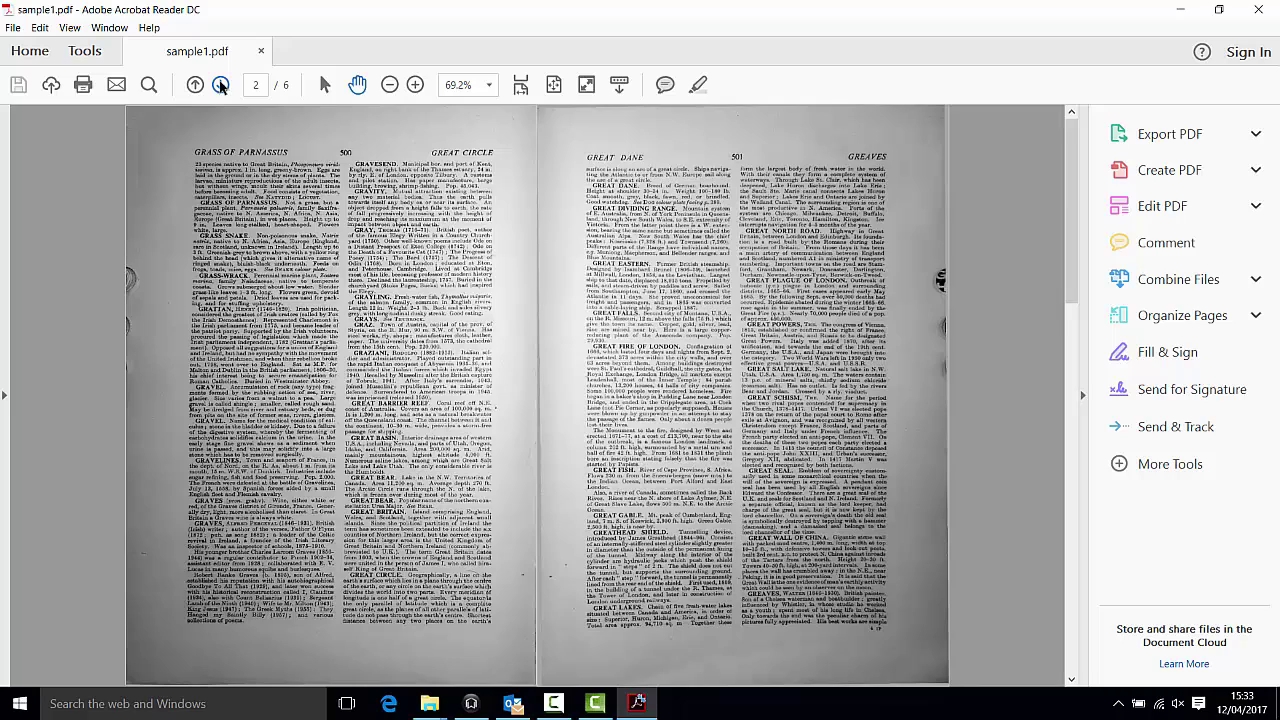
click(221, 86)
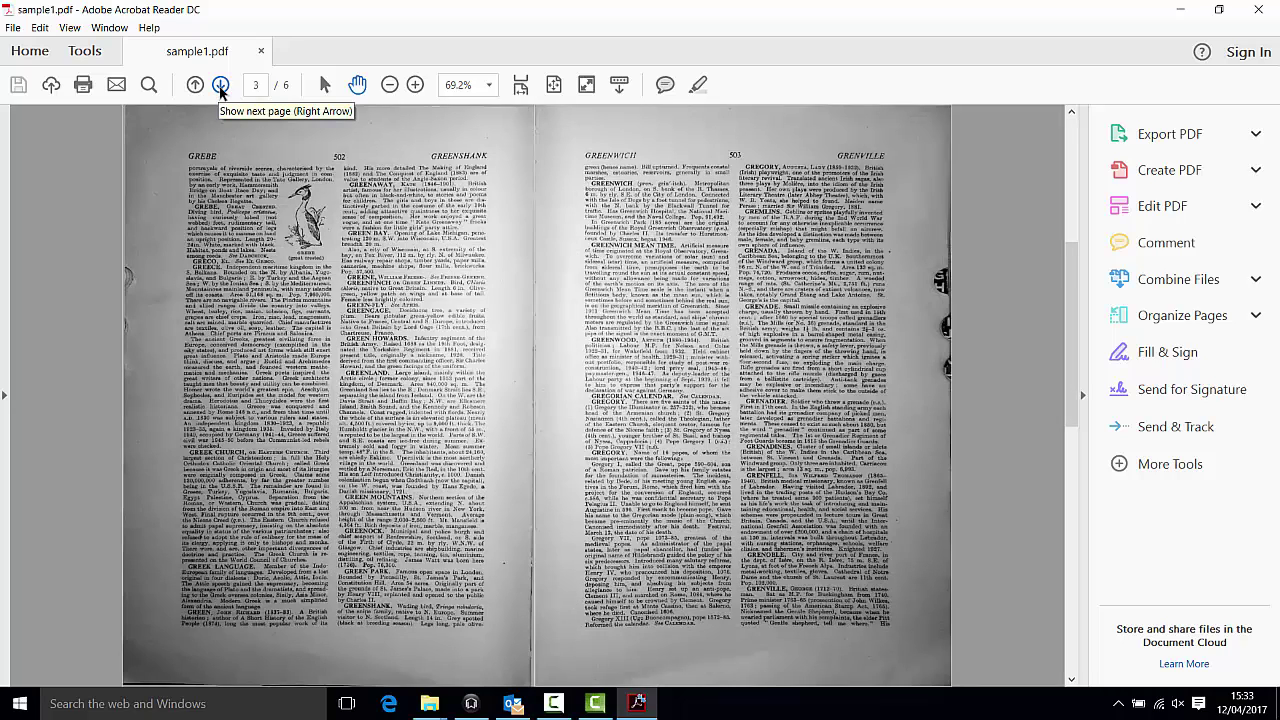
click(221, 86)
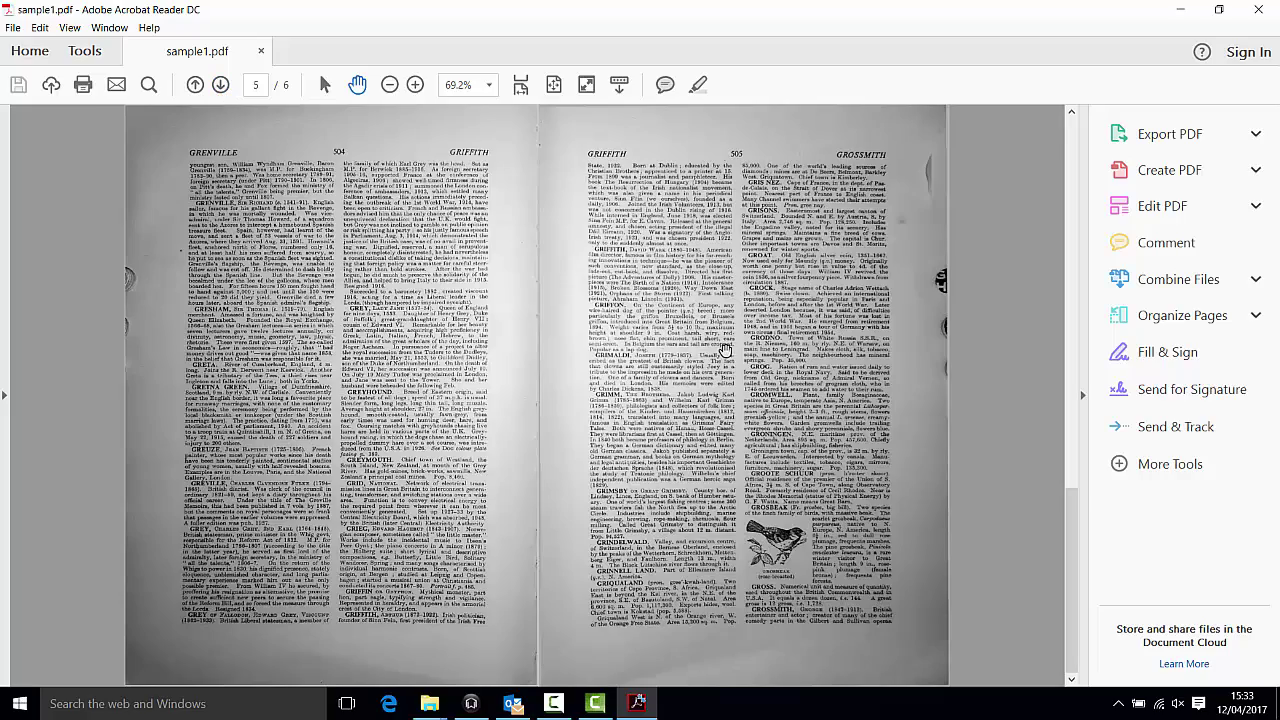
Step: Examine page 6 at 200% around the Grimm, Grimsby and Grosbeak entries, zoom back out and close the PDF
scroll(726, 342, up, 5)
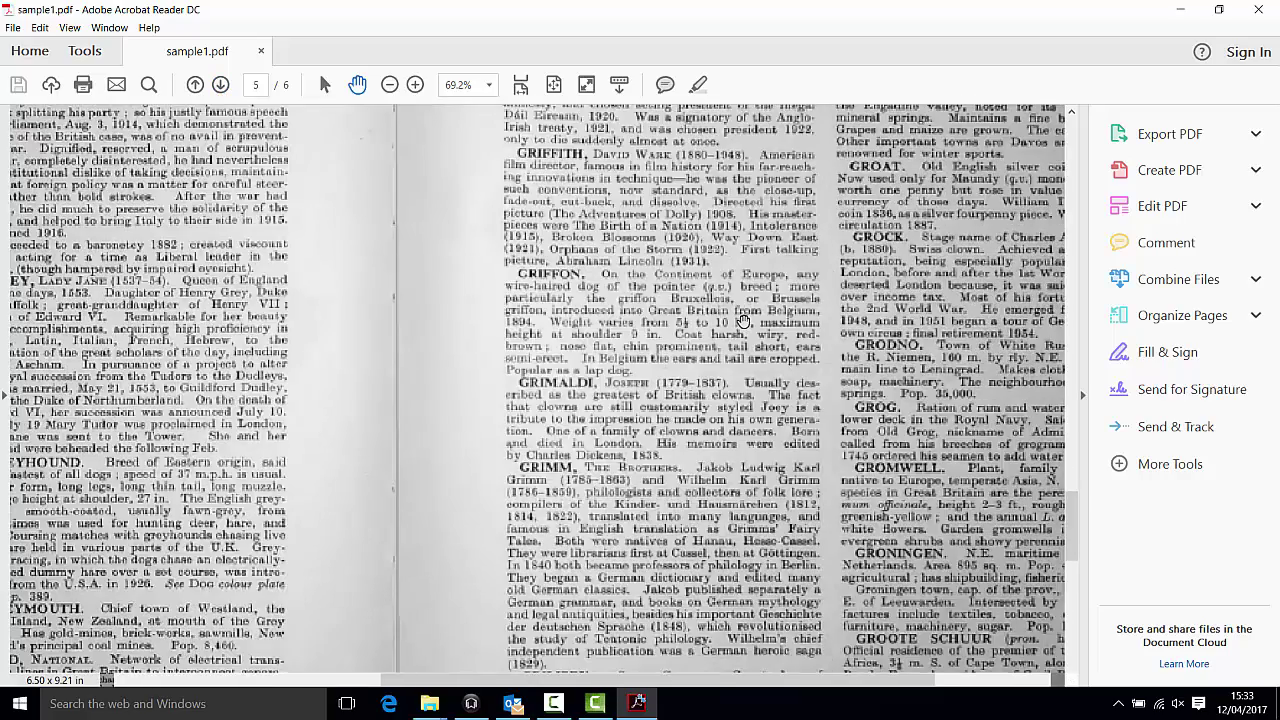
scroll(744, 320, down, 5)
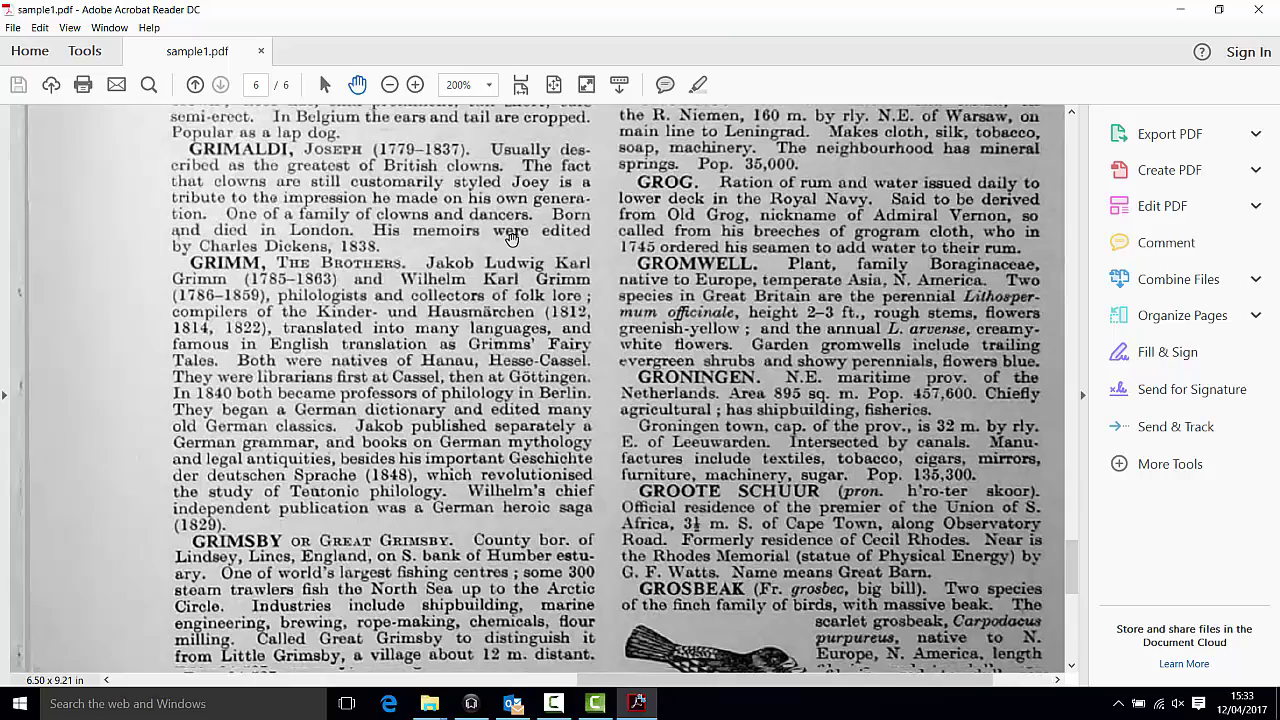
scroll(729, 389, down, 2)
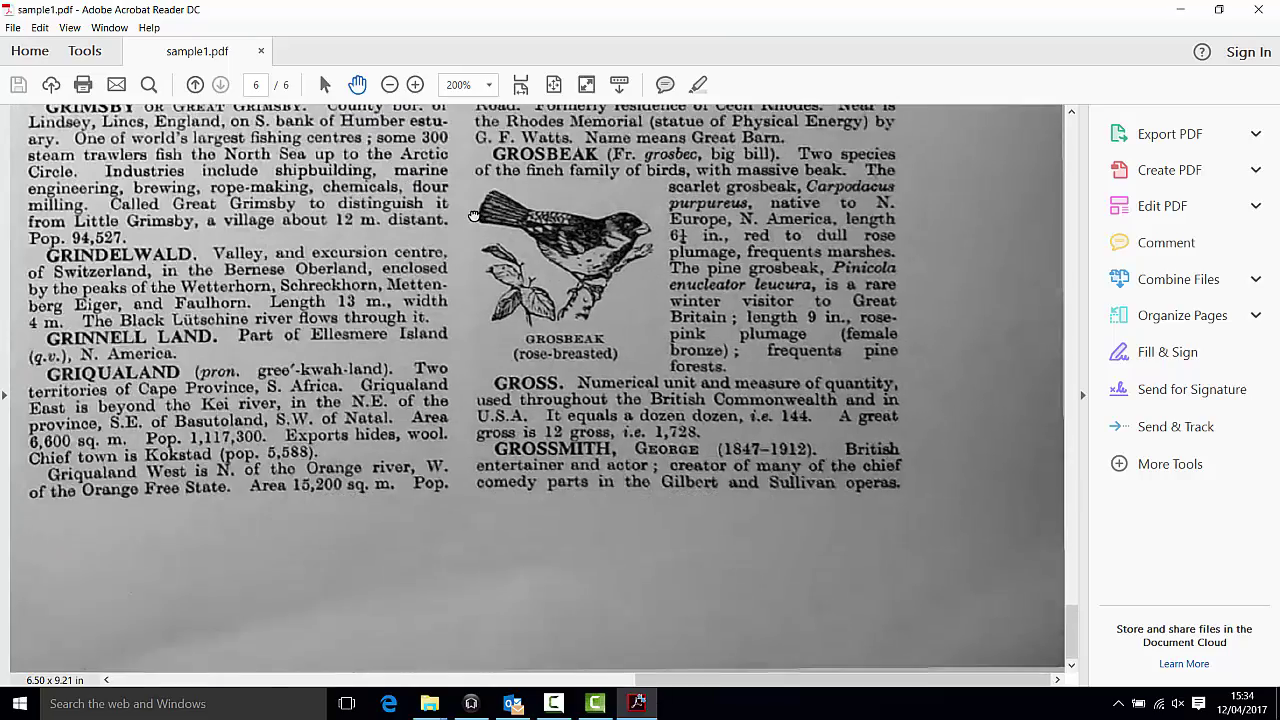
scroll(557, 370, up, 4)
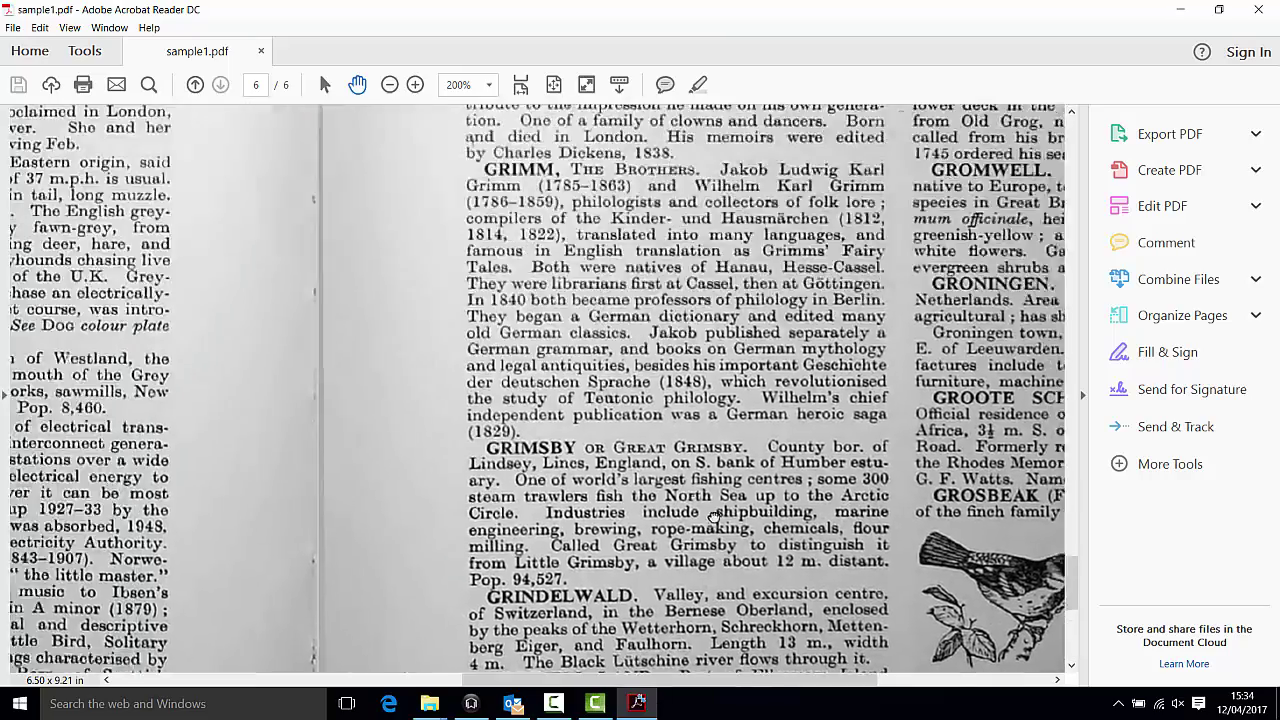
ctrl+scroll(557, 370, down, 4)
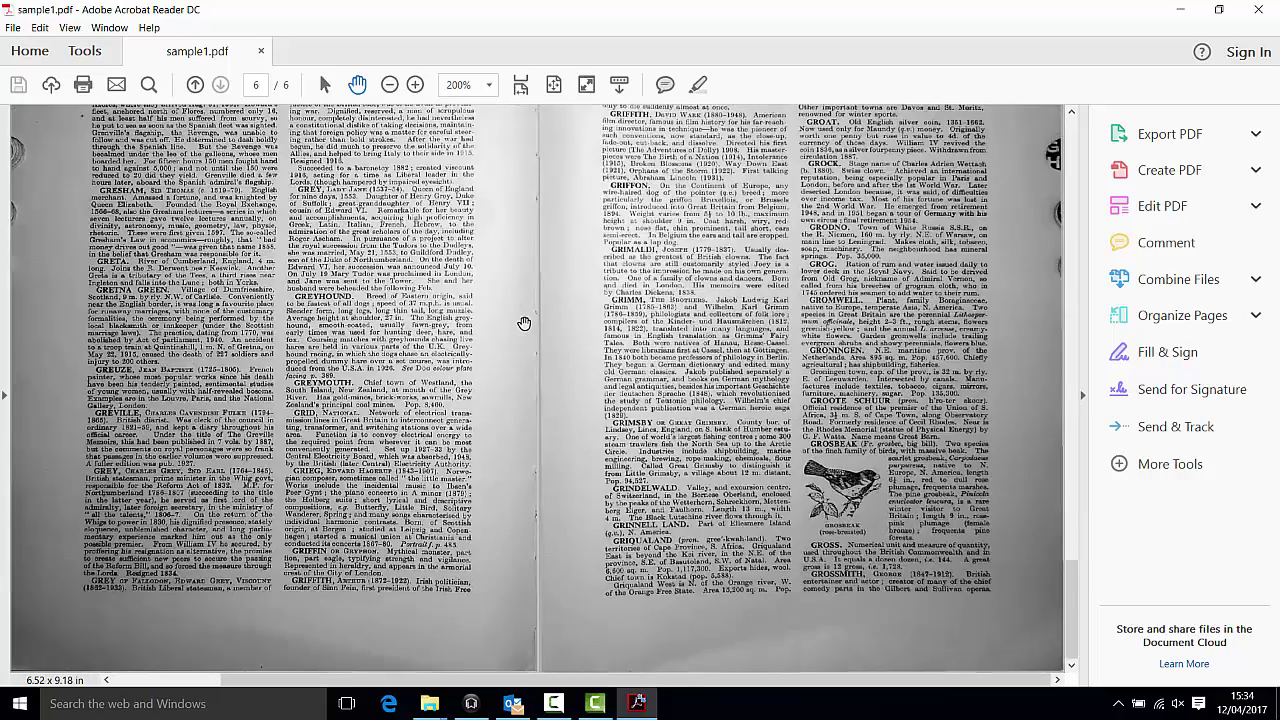
ctrl+scroll(523, 323, down, 5)
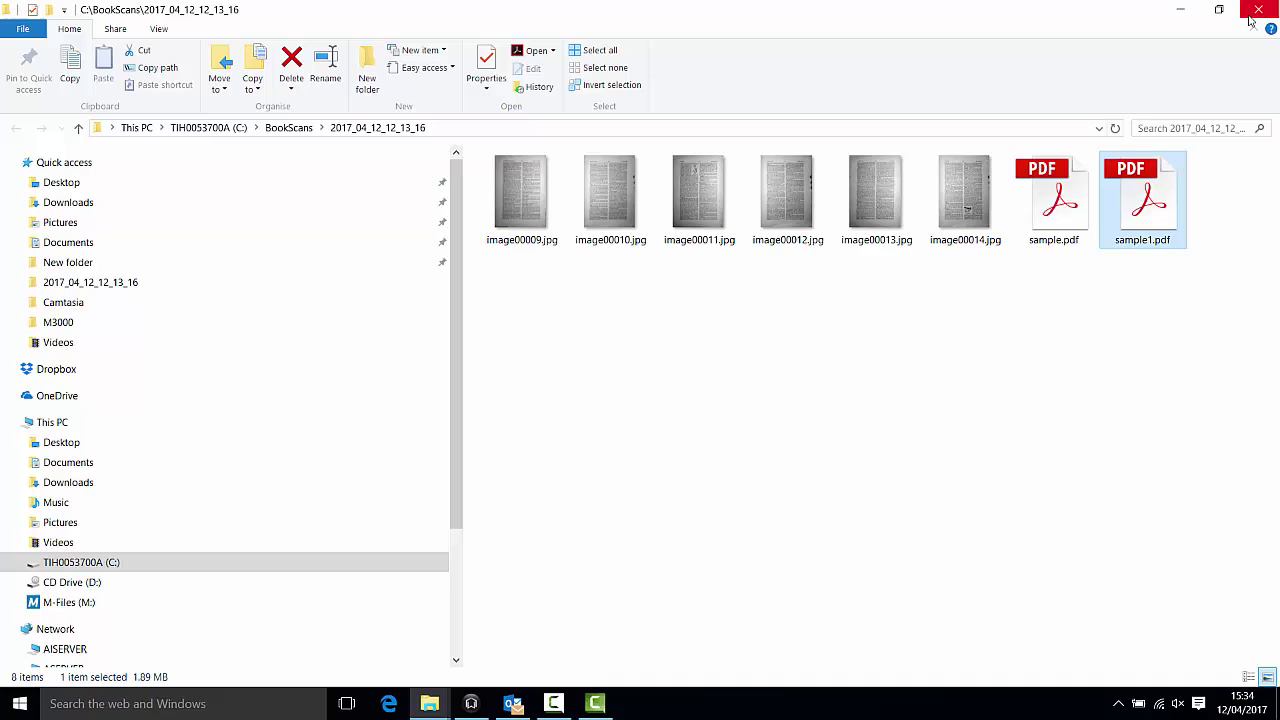
Step: Switch to CZUR Scanner and bulk delete the selected images image00009.jpg to image00014.jpg
click(472, 705)
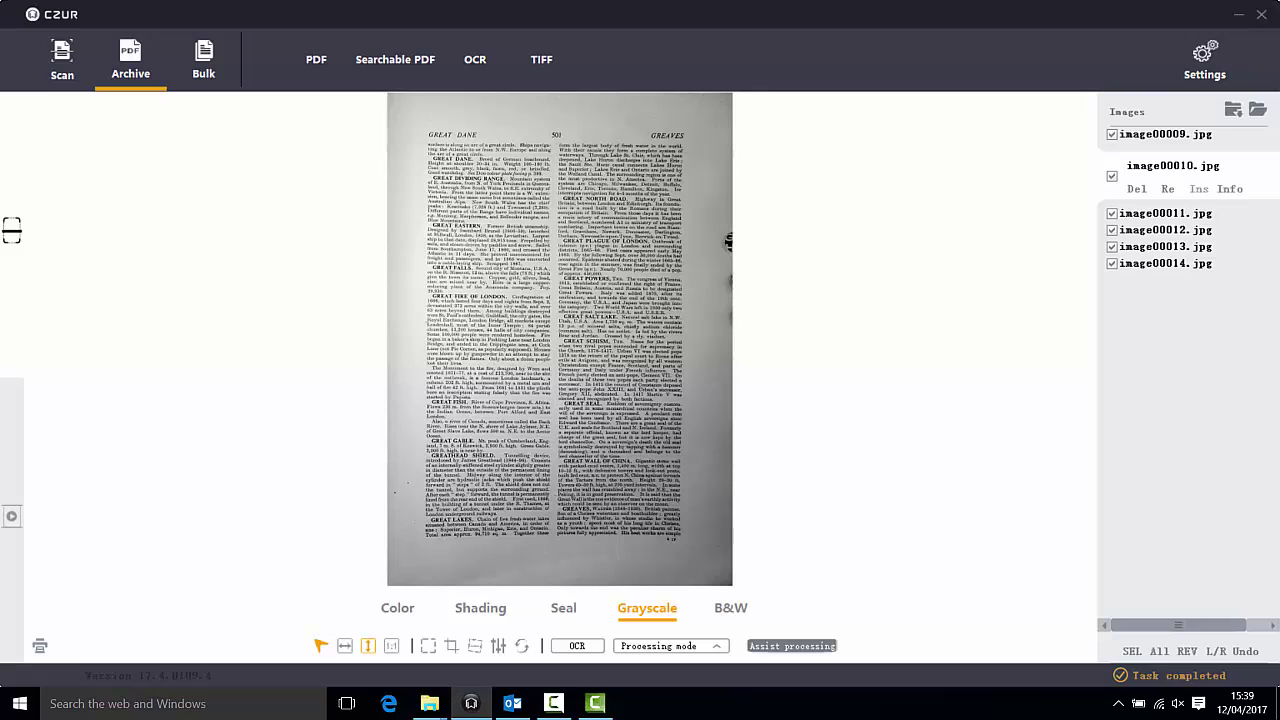
click(207, 65)
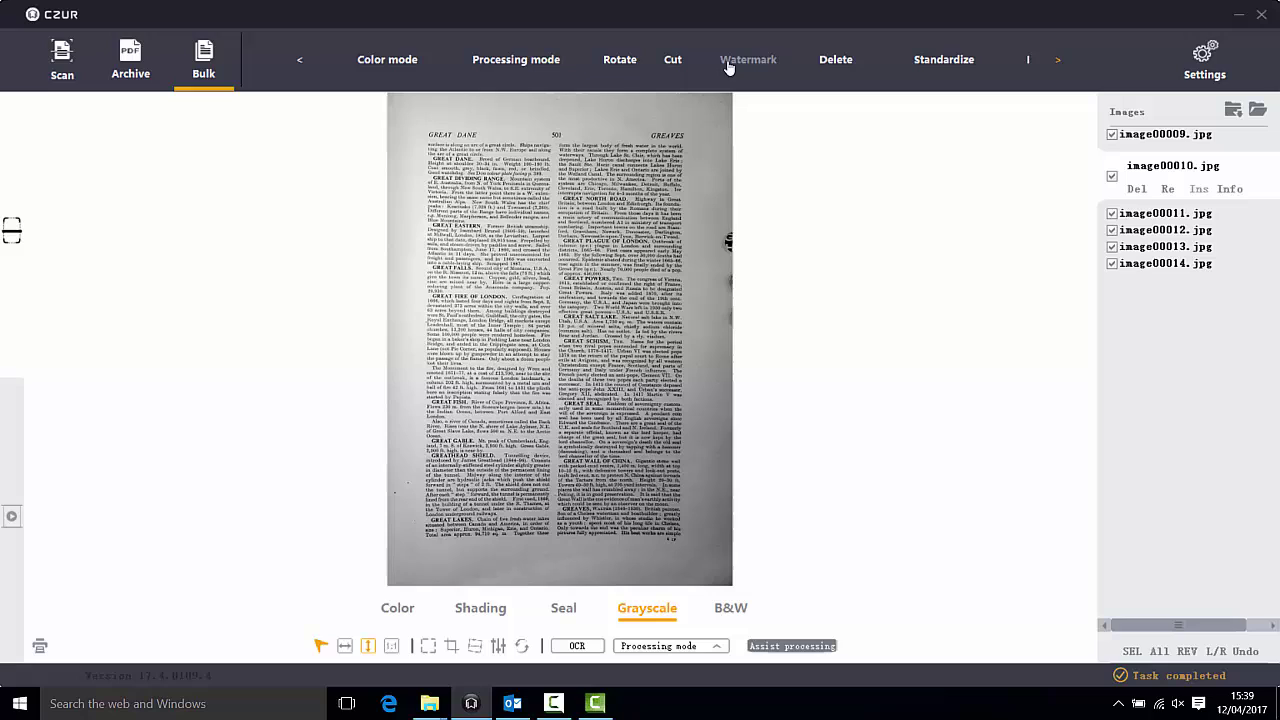
click(834, 61)
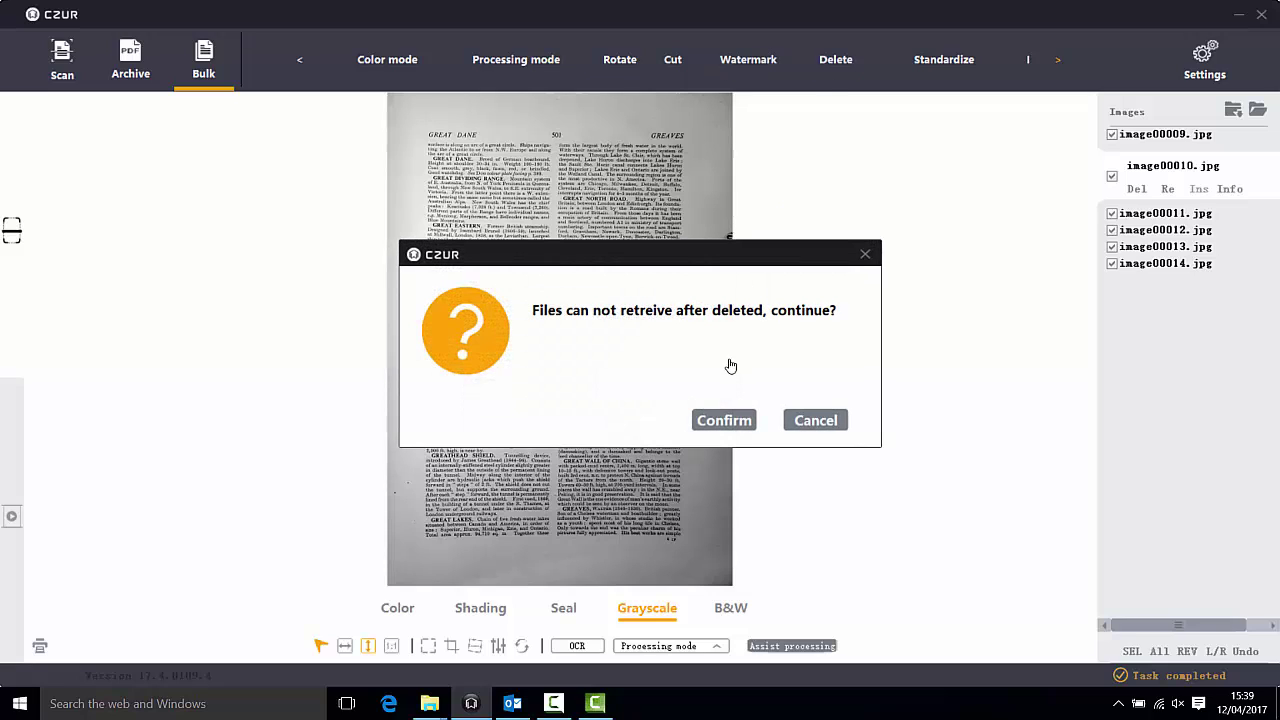
click(724, 421)
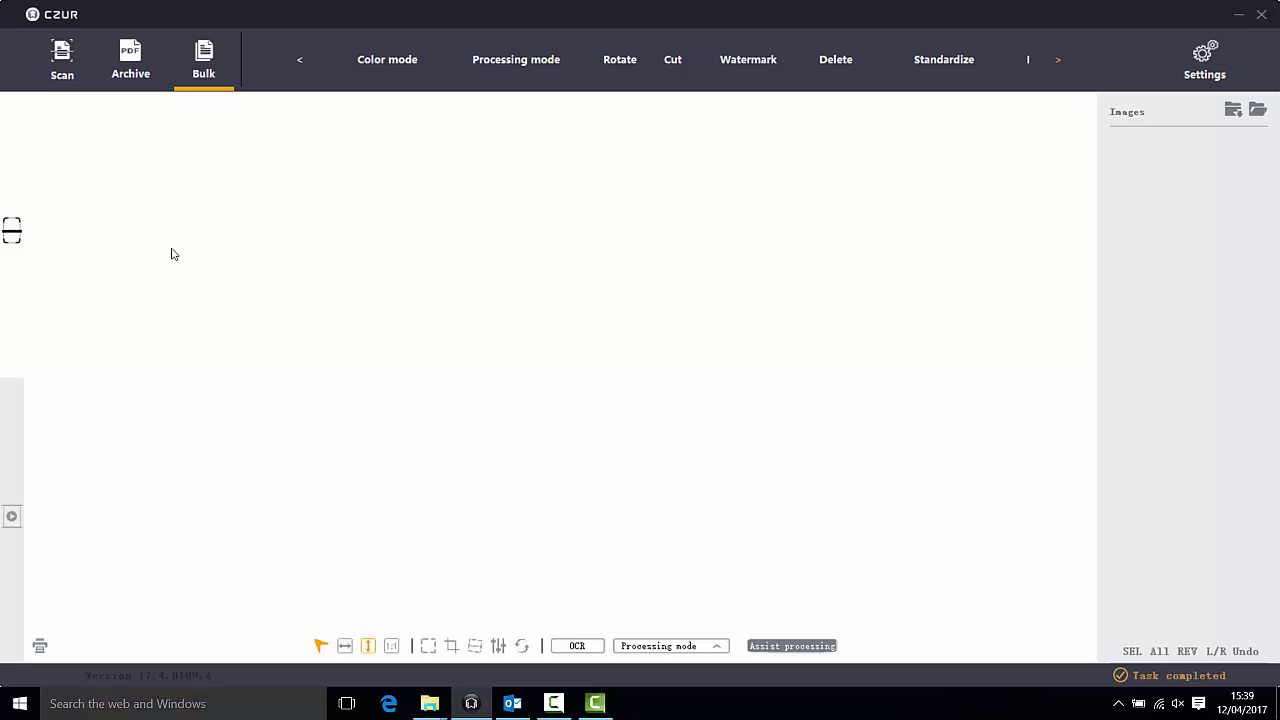
Step: Scan three book spreads in Grayscale with the Original photo processing mode and close the scan window
click(62, 52)
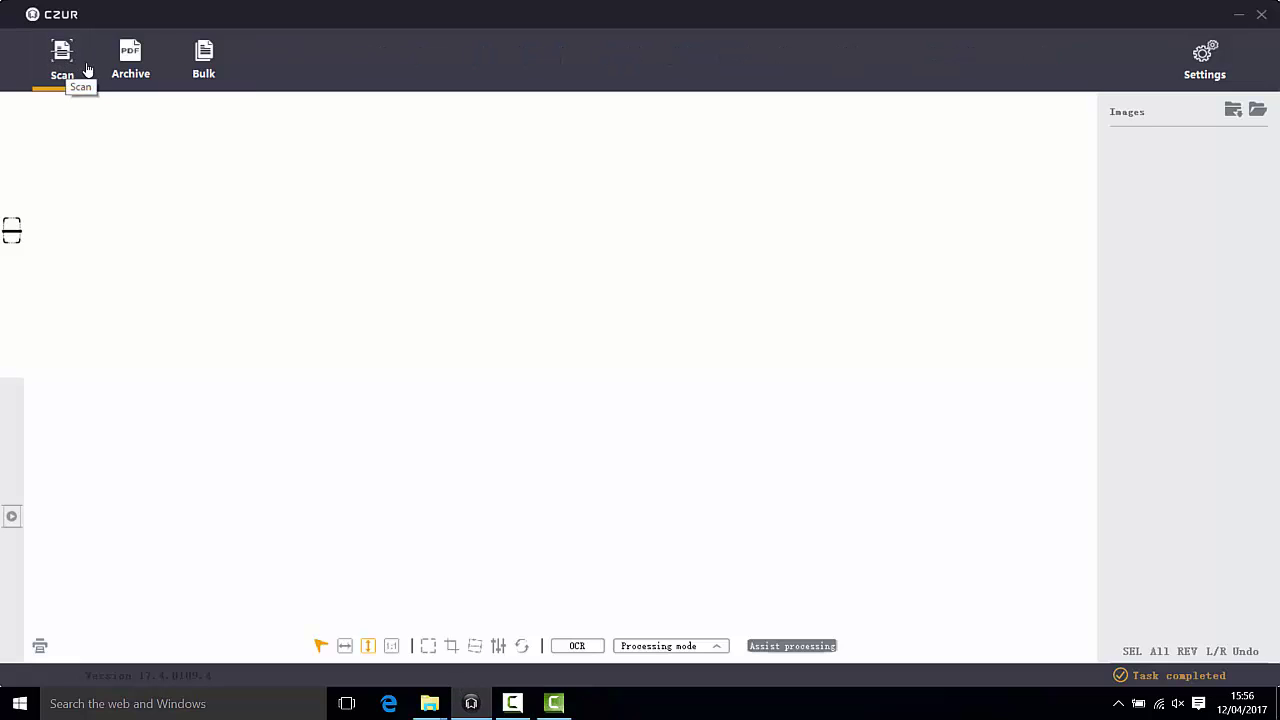
click(55, 55)
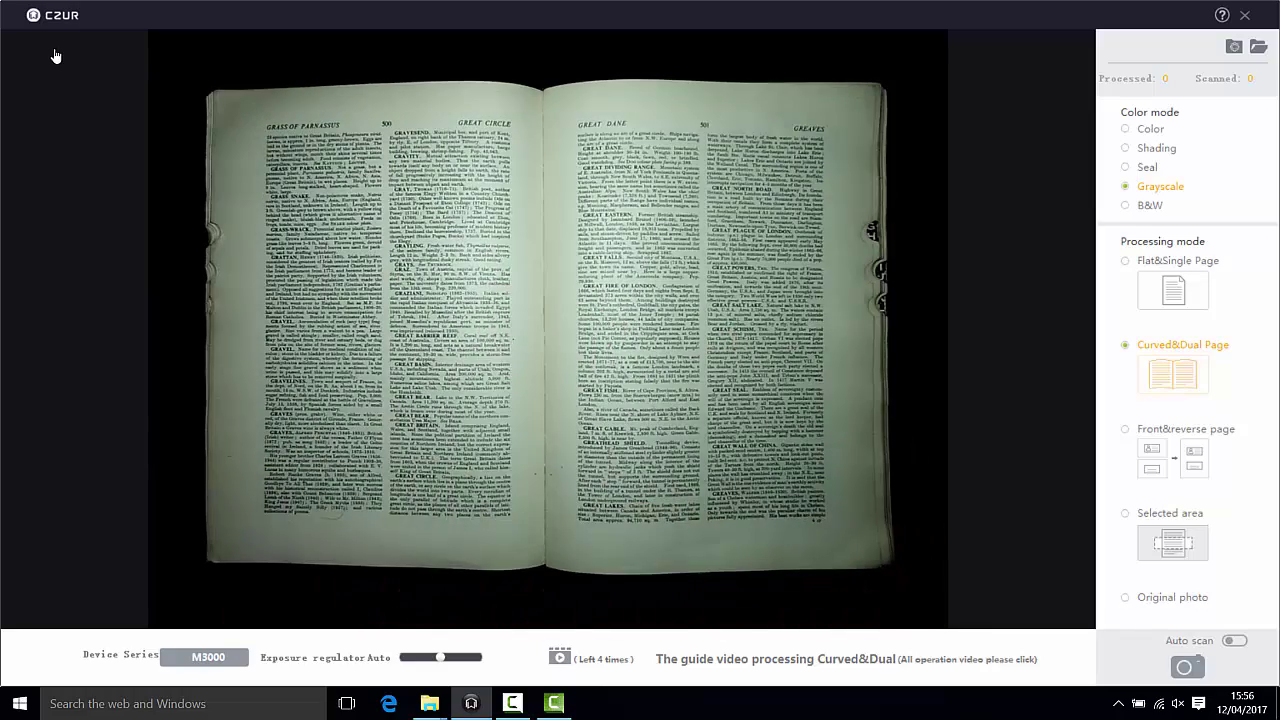
click(1125, 600)
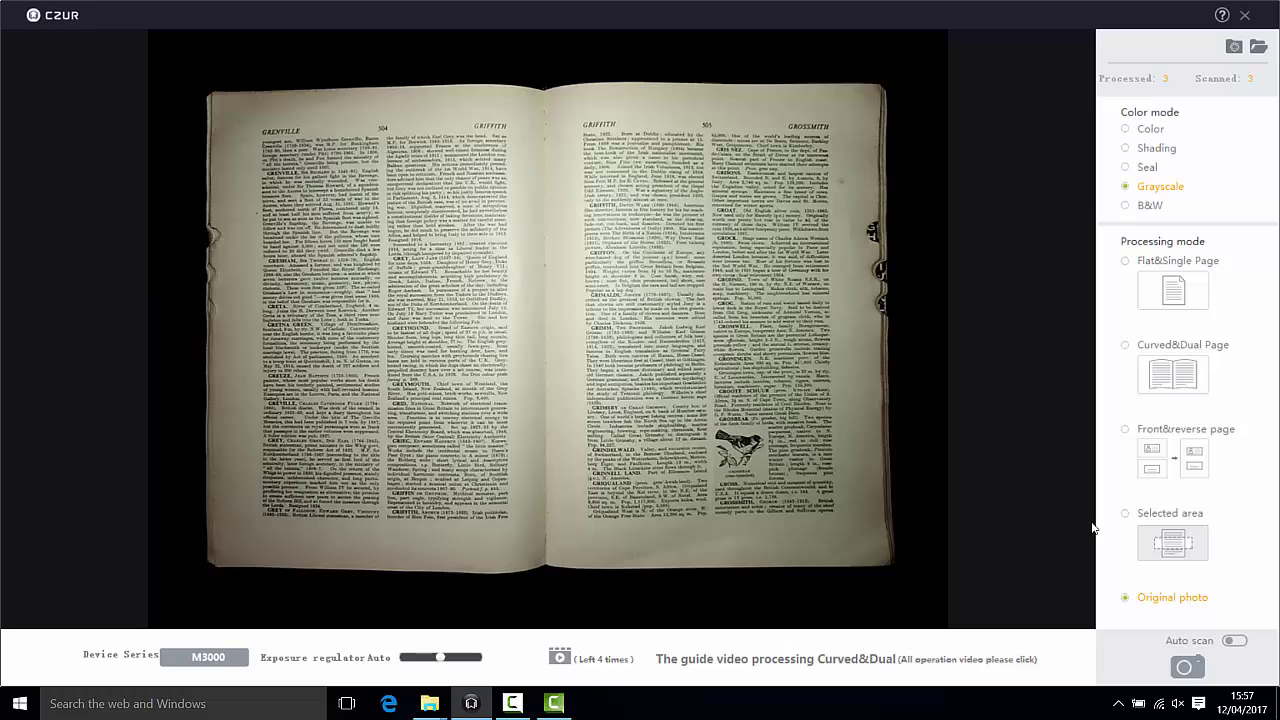
click(1244, 20)
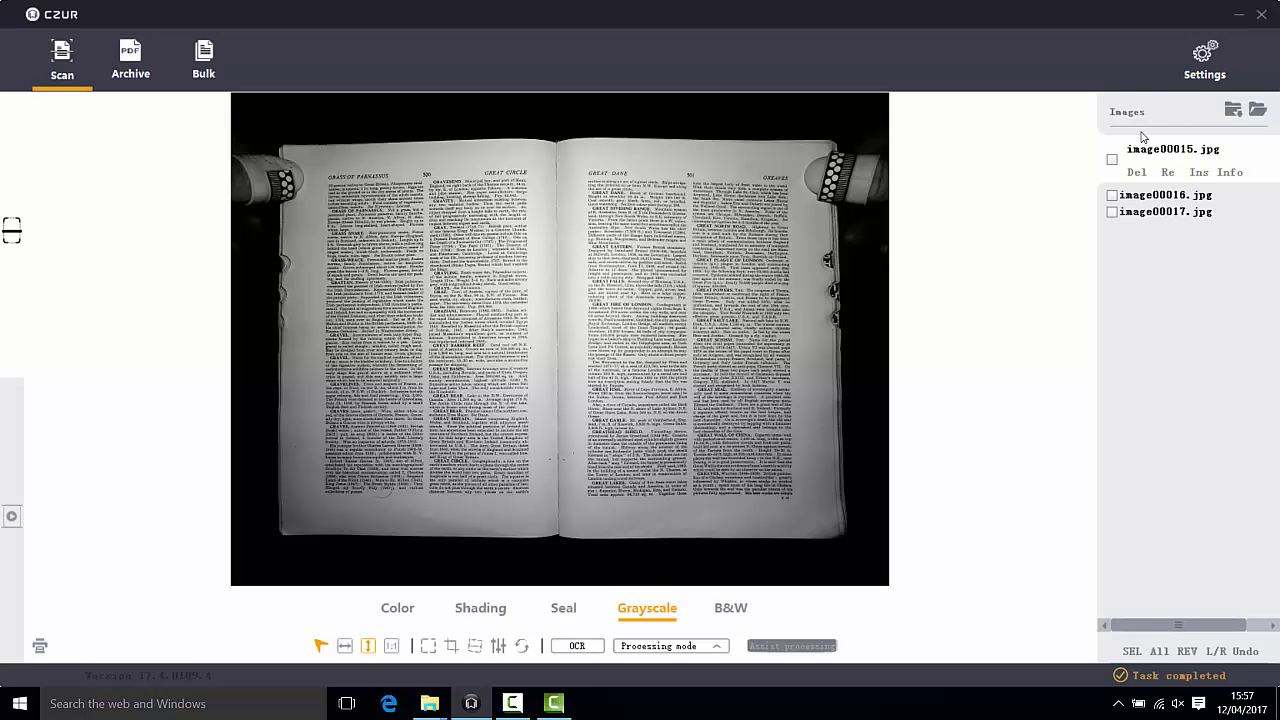
Step: View image00016.jpg and image00017.jpg, and select all three scanned images
click(1155, 196)
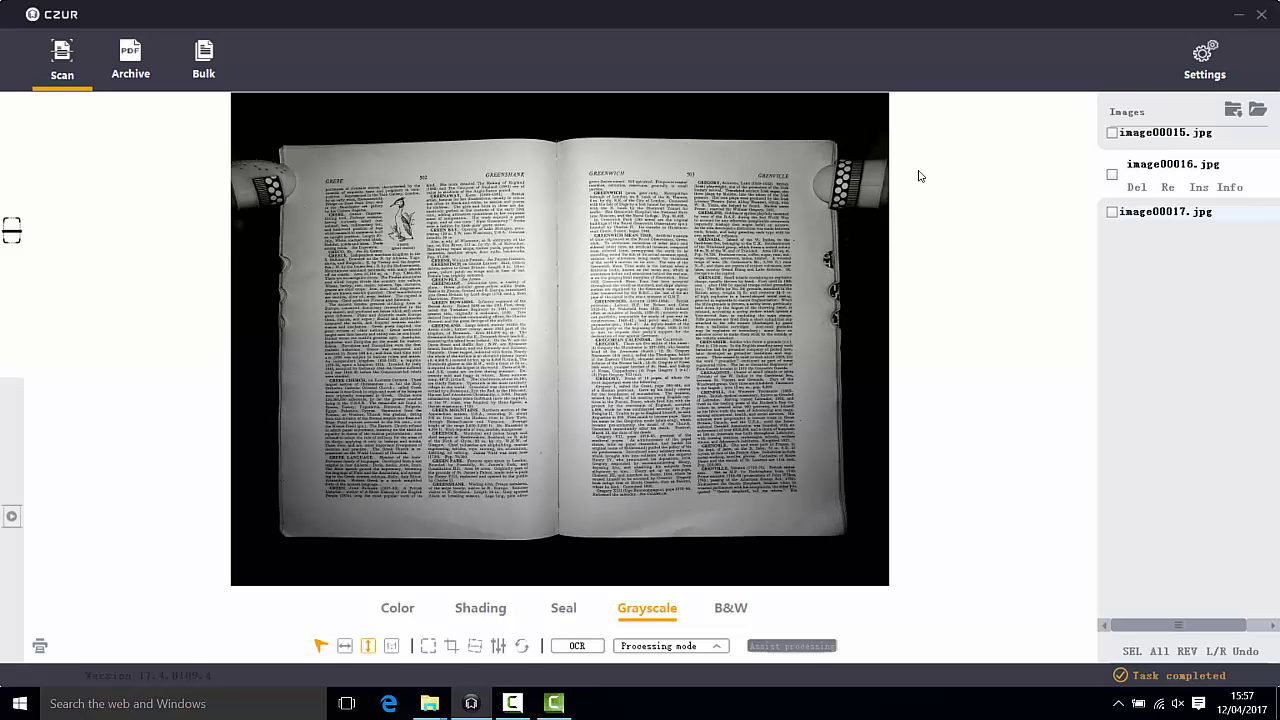
click(1149, 220)
click(1159, 652)
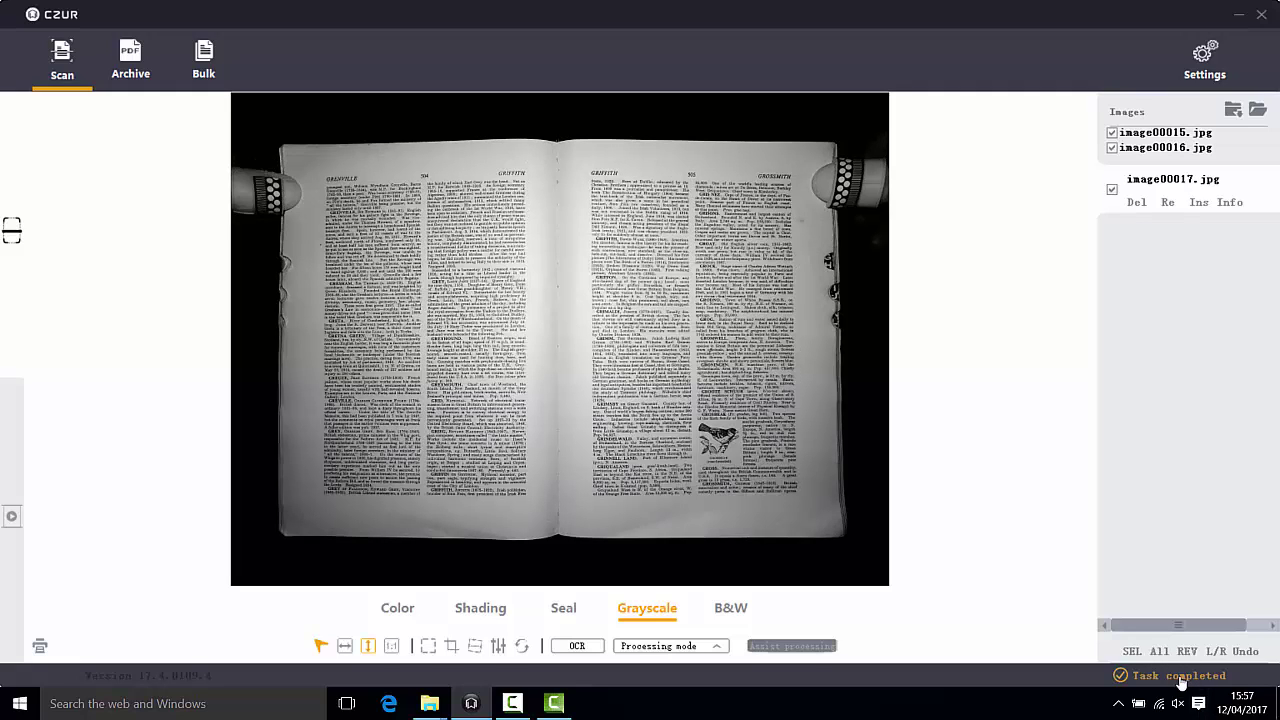
Step: Bulk convert the selected images to the Curved&Dual Page processing mode and view the converted image00015.jpg and image00016.jpg
click(204, 55)
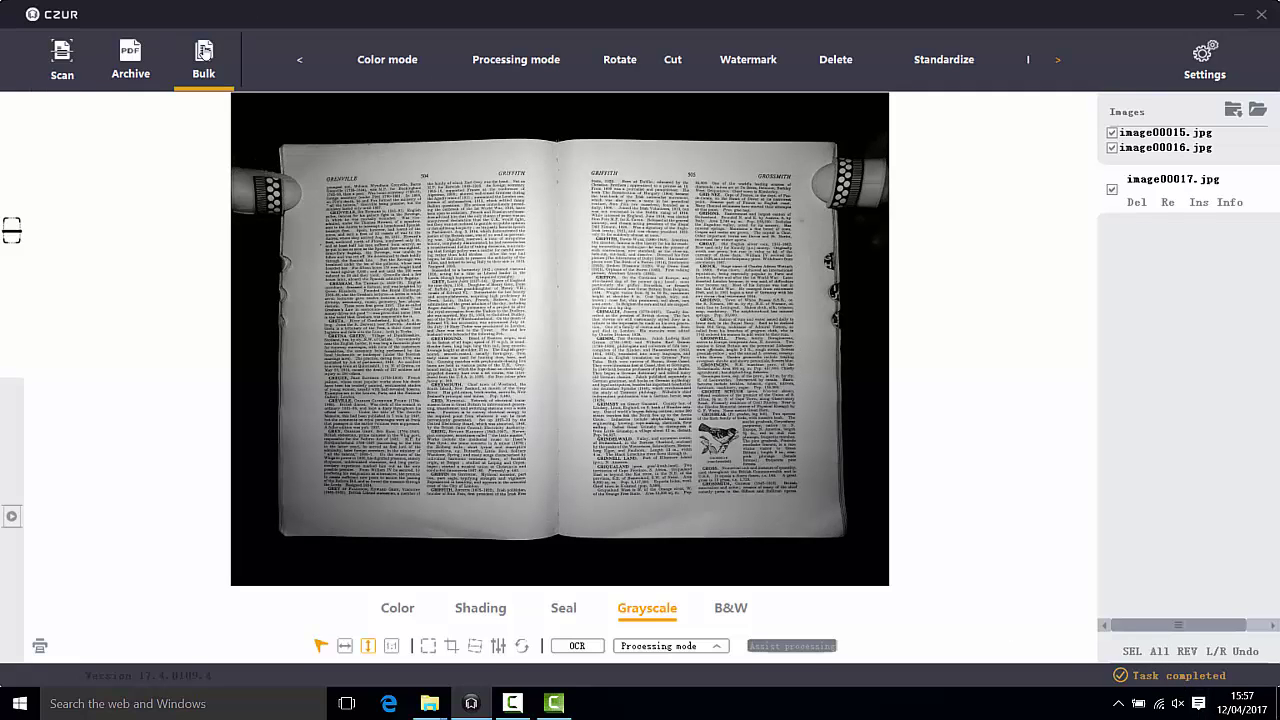
click(498, 62)
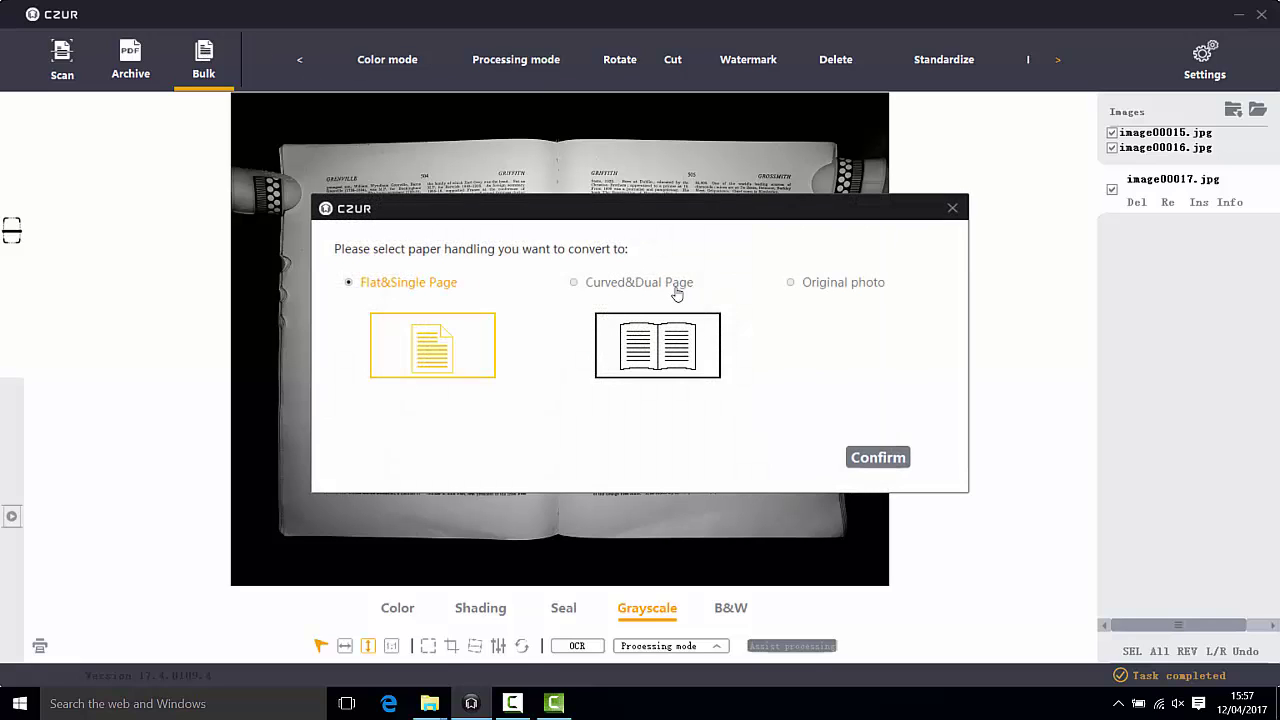
click(574, 283)
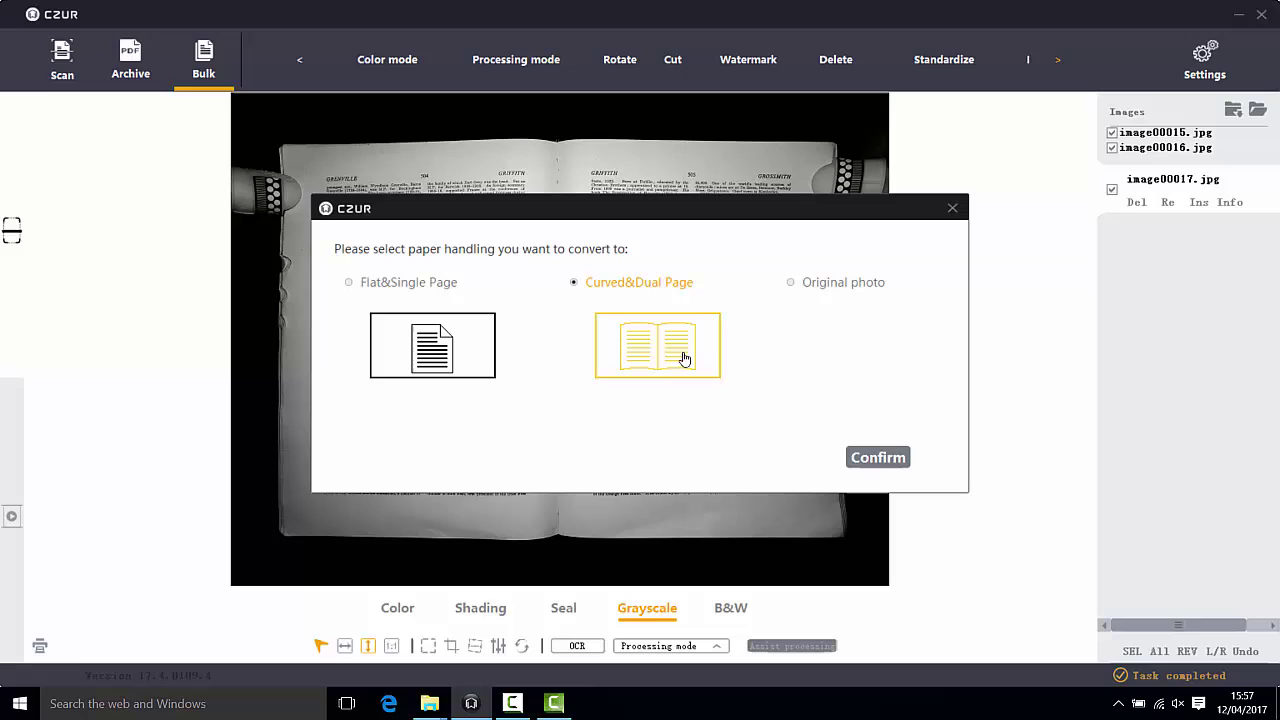
click(871, 457)
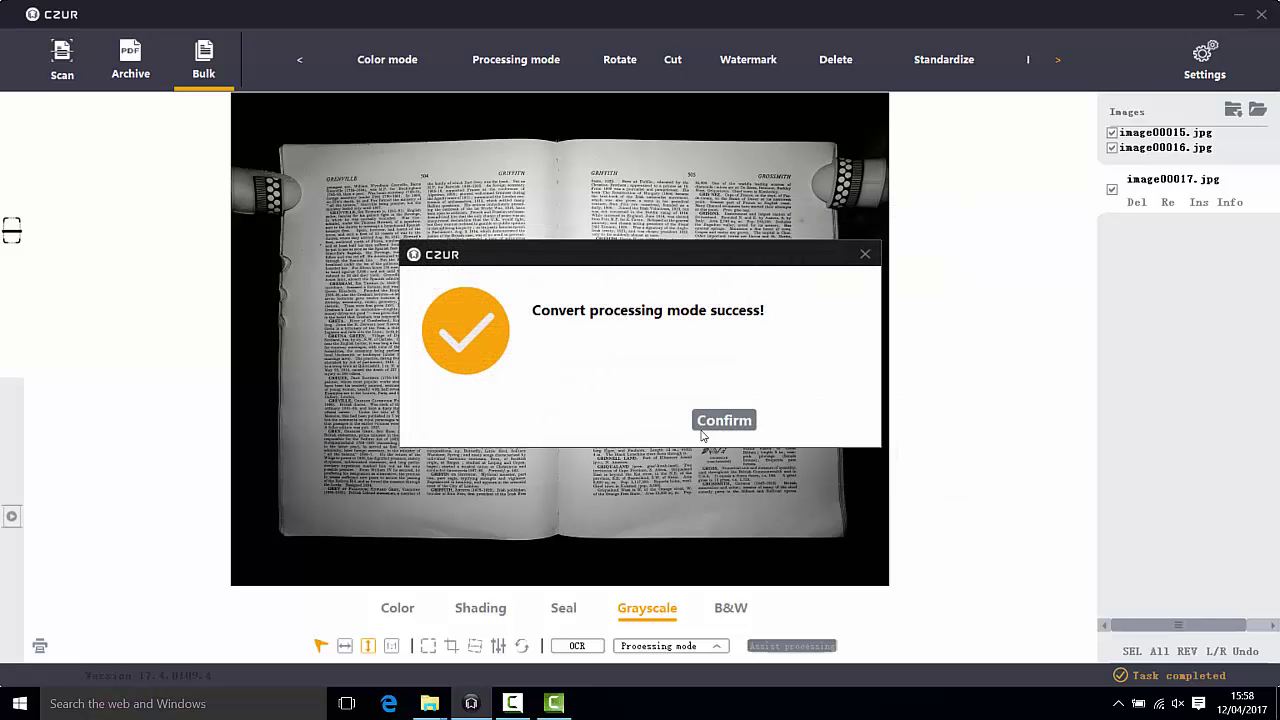
click(718, 422)
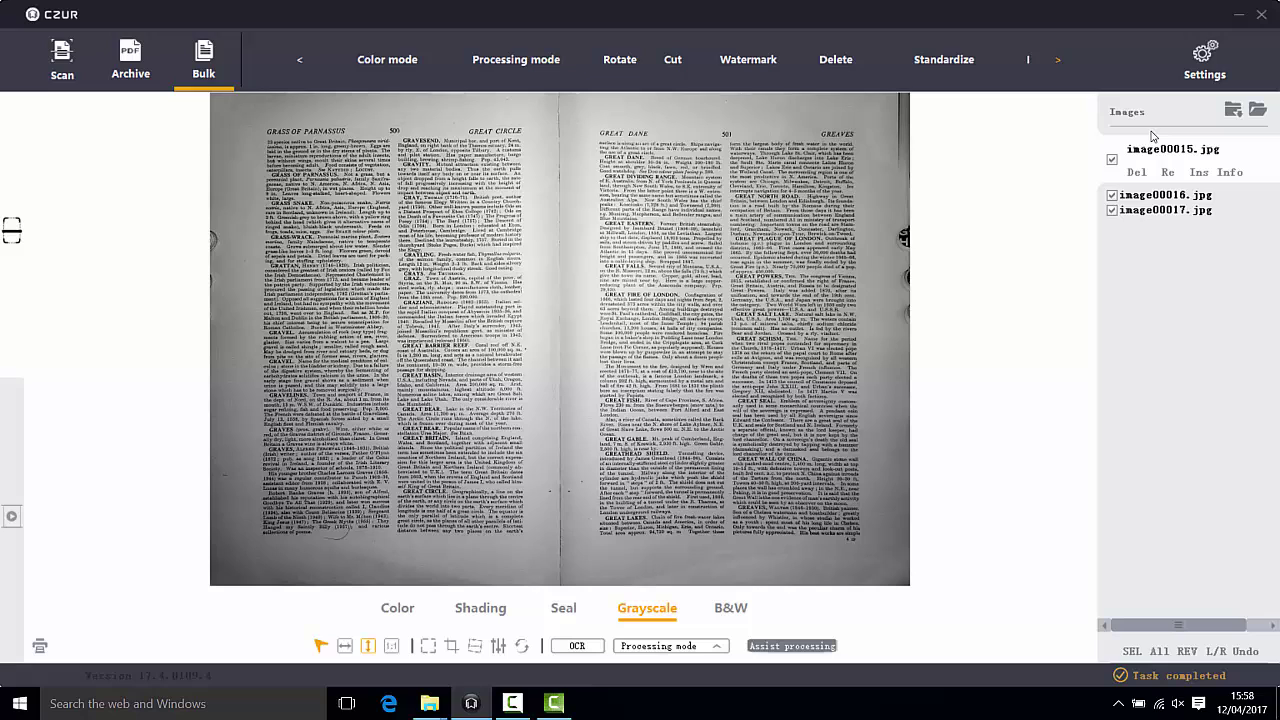
click(1141, 197)
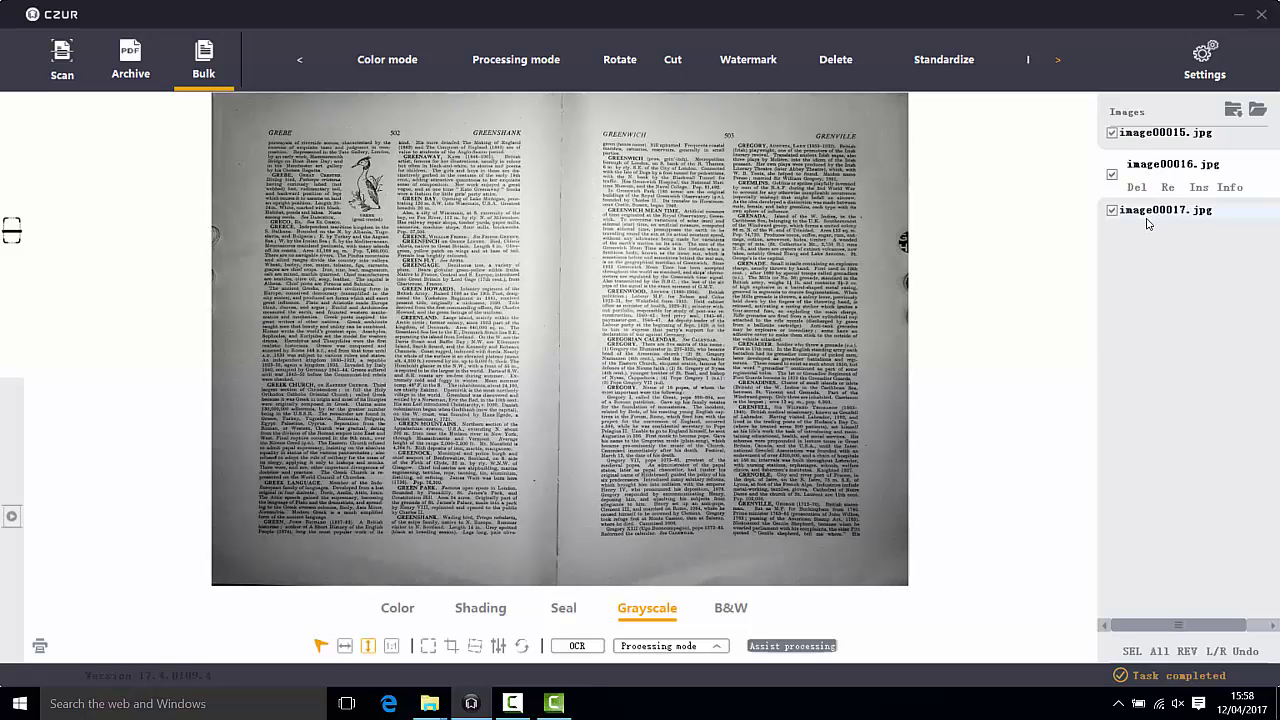
Step: Adjust the middle line of image00017.jpg with assist processing, preview the flattened pages and close the preview
key(Down)
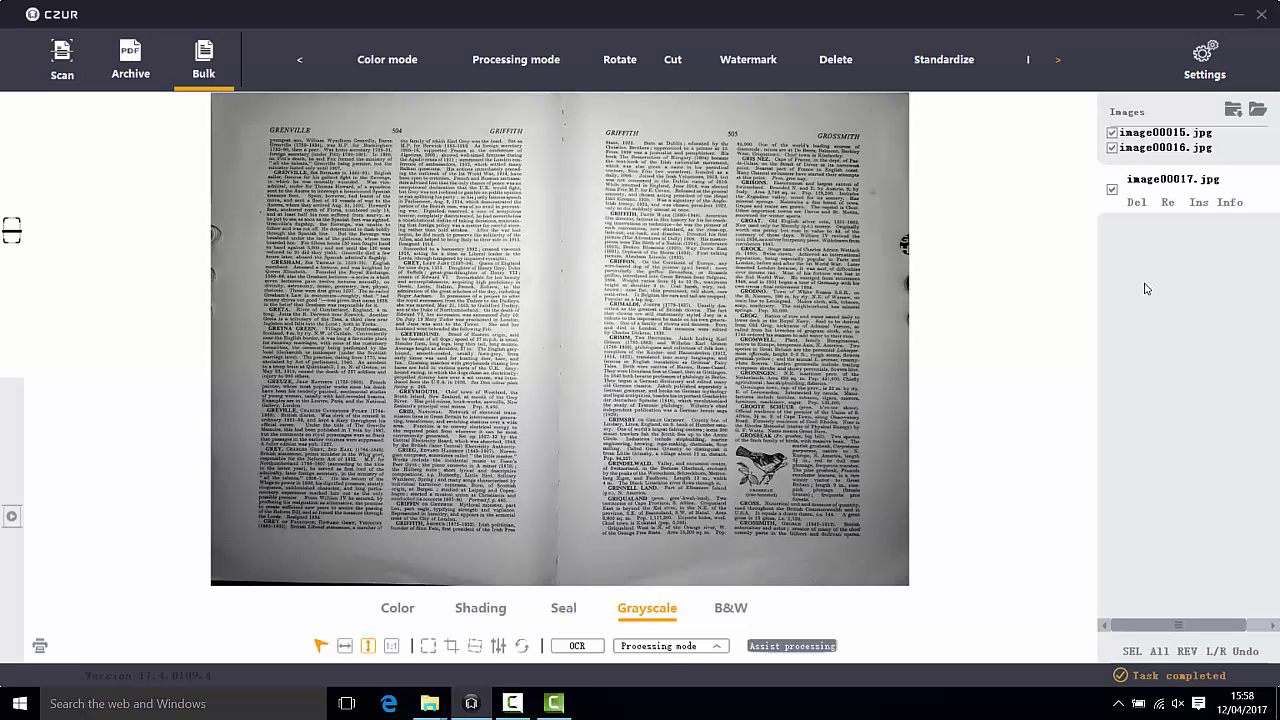
click(818, 648)
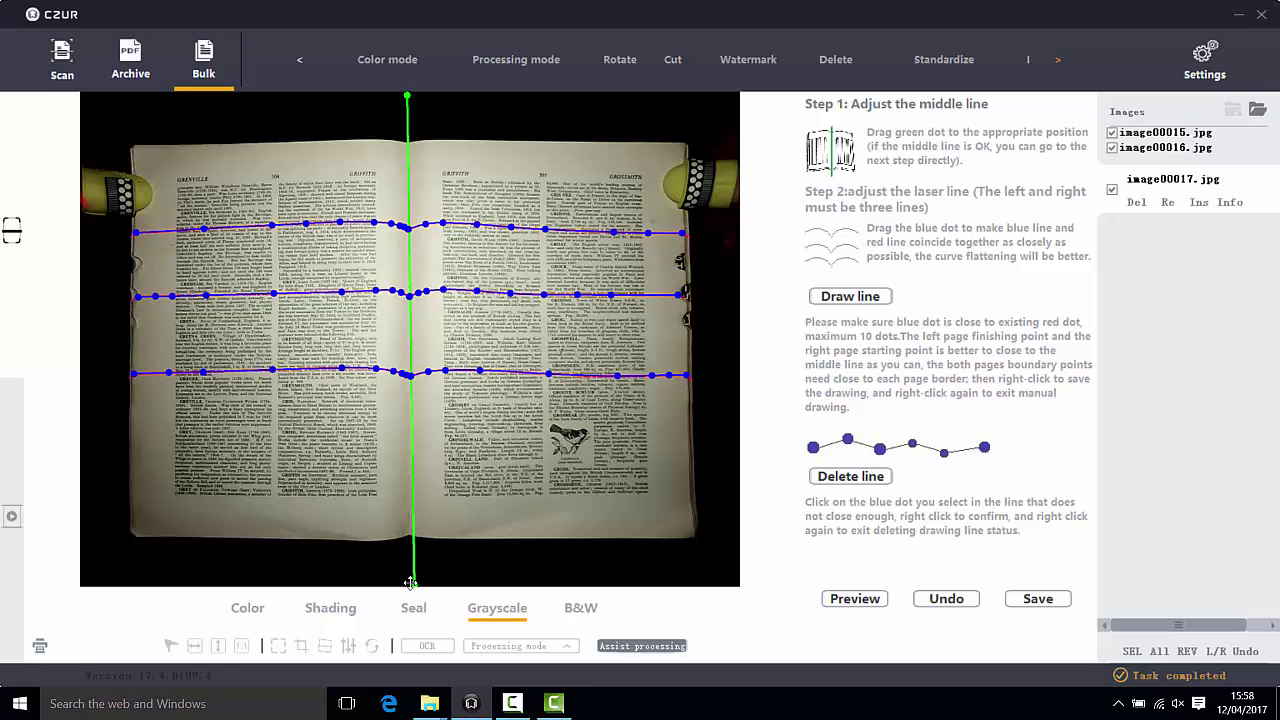
drag(413, 588, 409, 582)
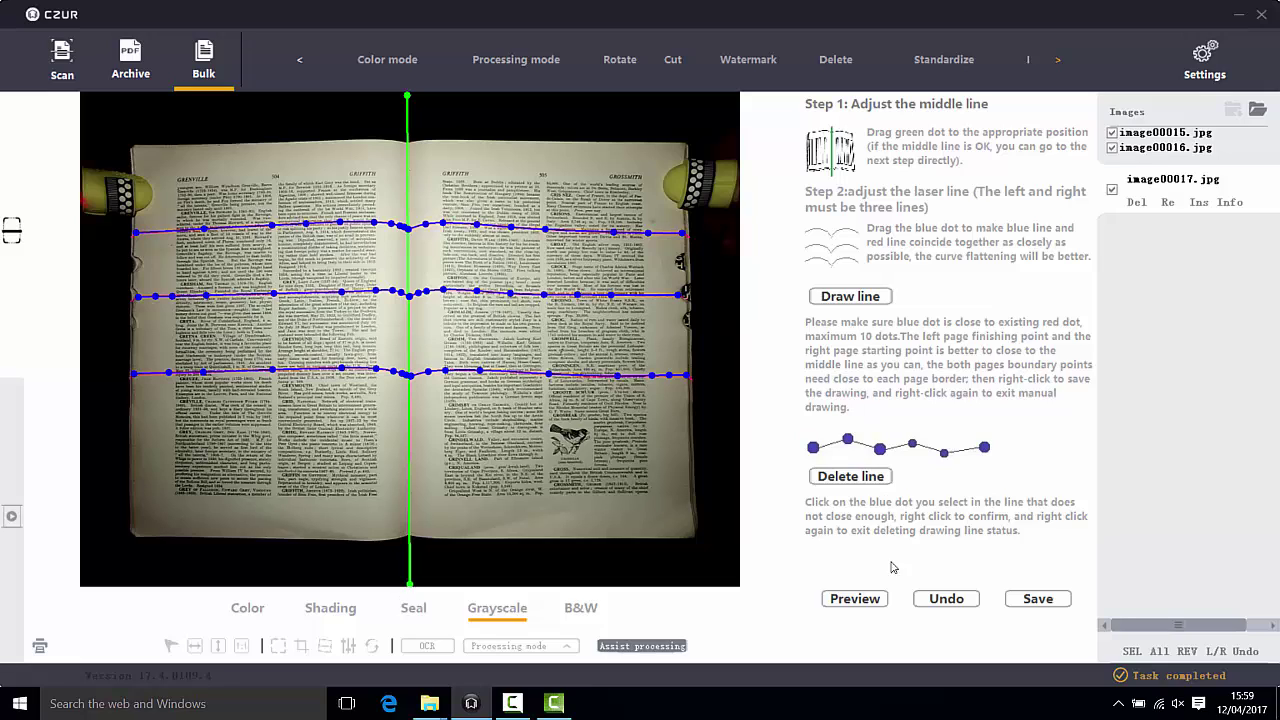
click(855, 599)
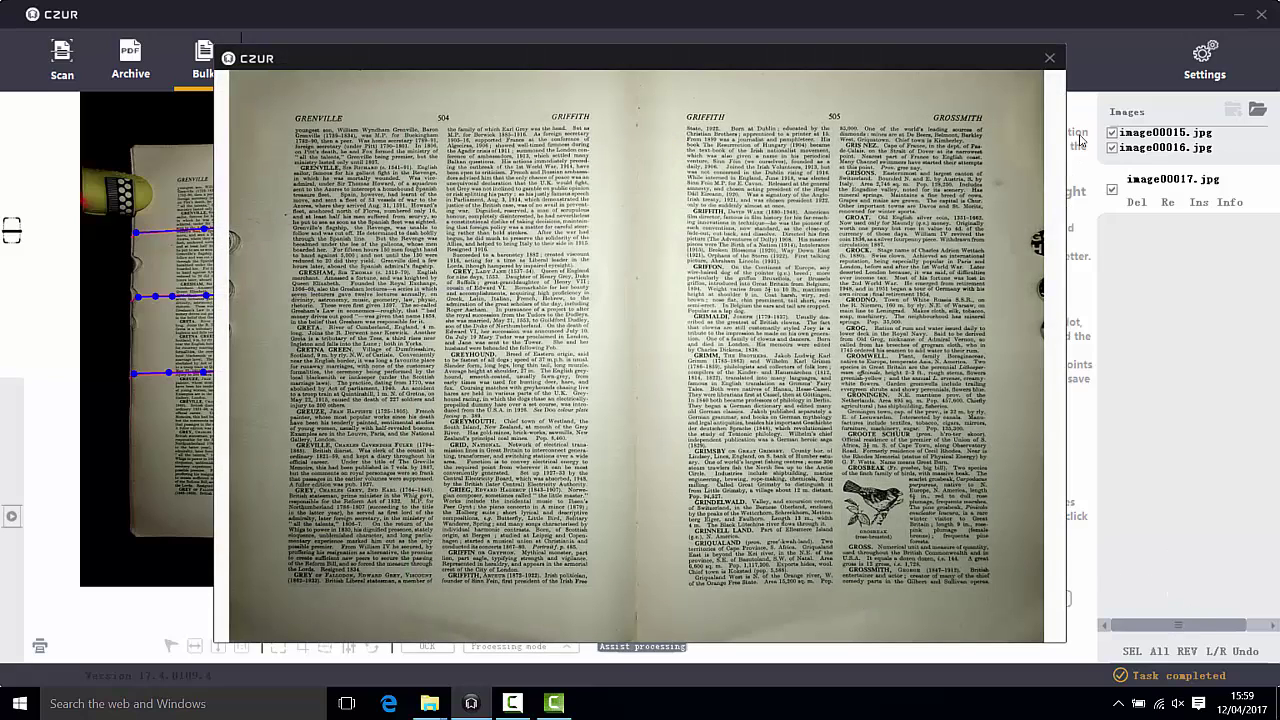
click(1050, 58)
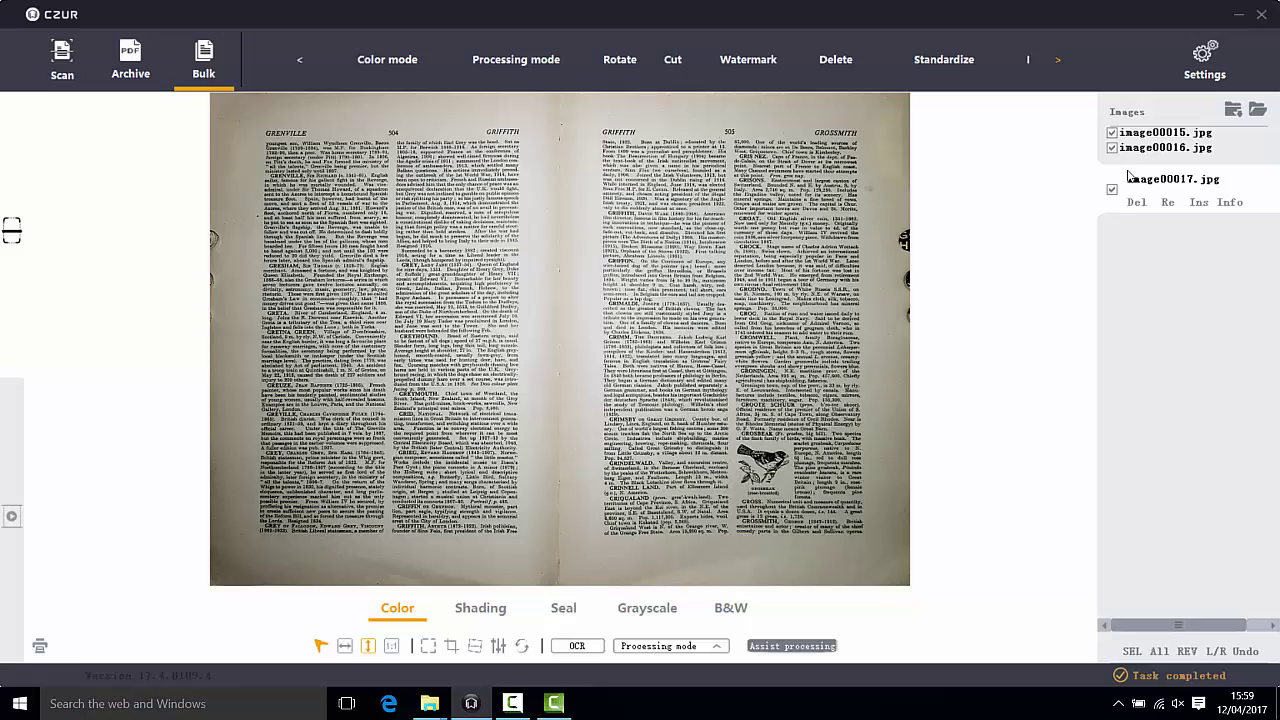
Step: Set image00016.jpg to the Color mode and display image00015.jpg
click(1162, 148)
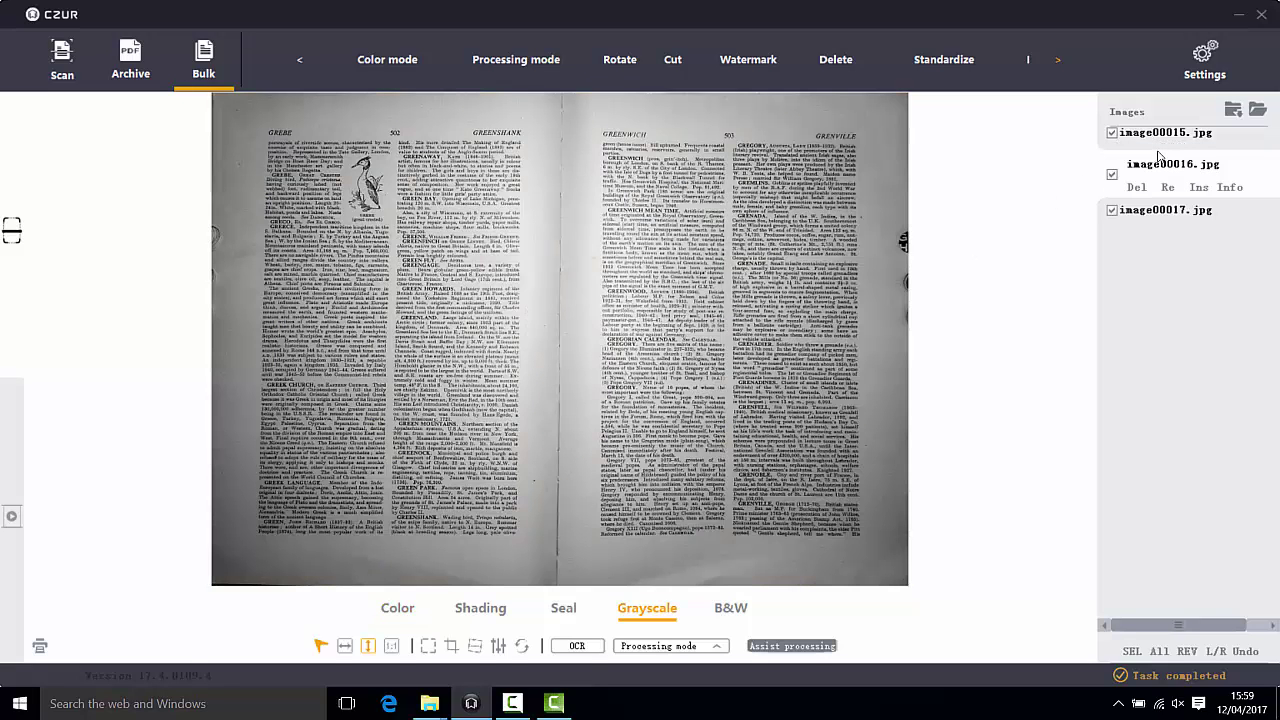
click(400, 610)
click(1165, 136)
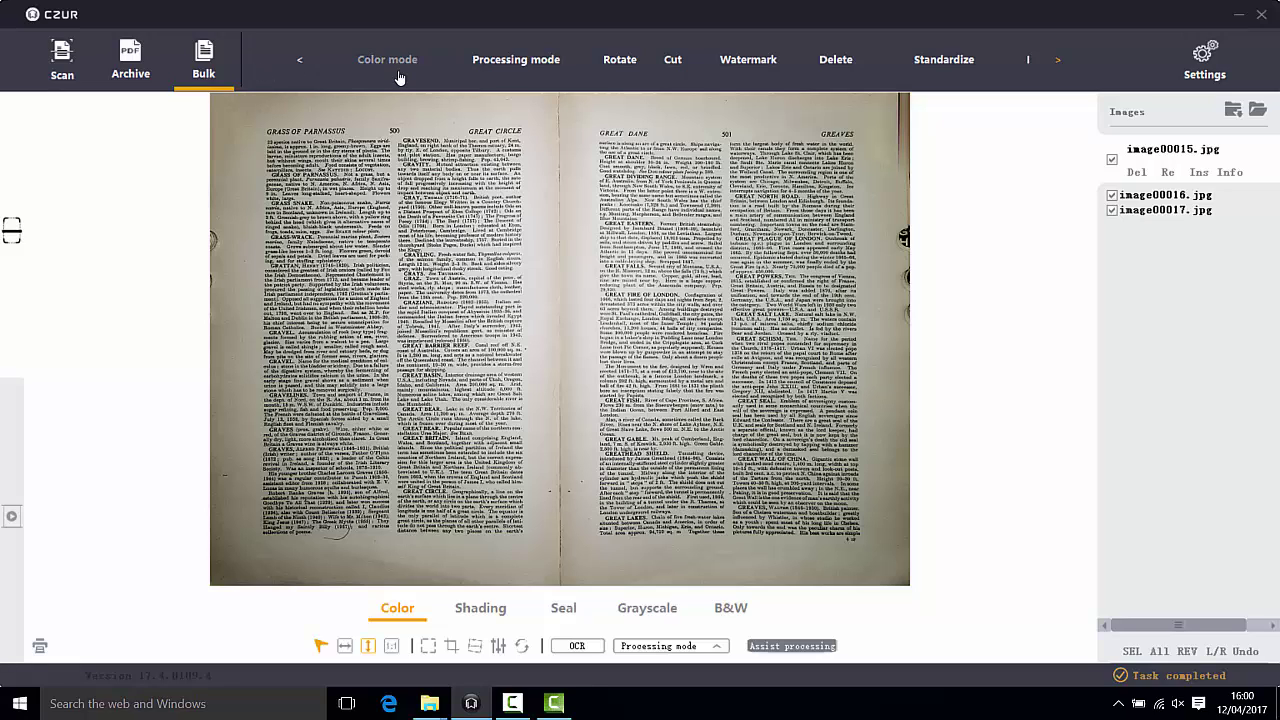
Step: Export the three selected images as a searchable PDF named sample2 with English recognition, and close the task list
click(107, 47)
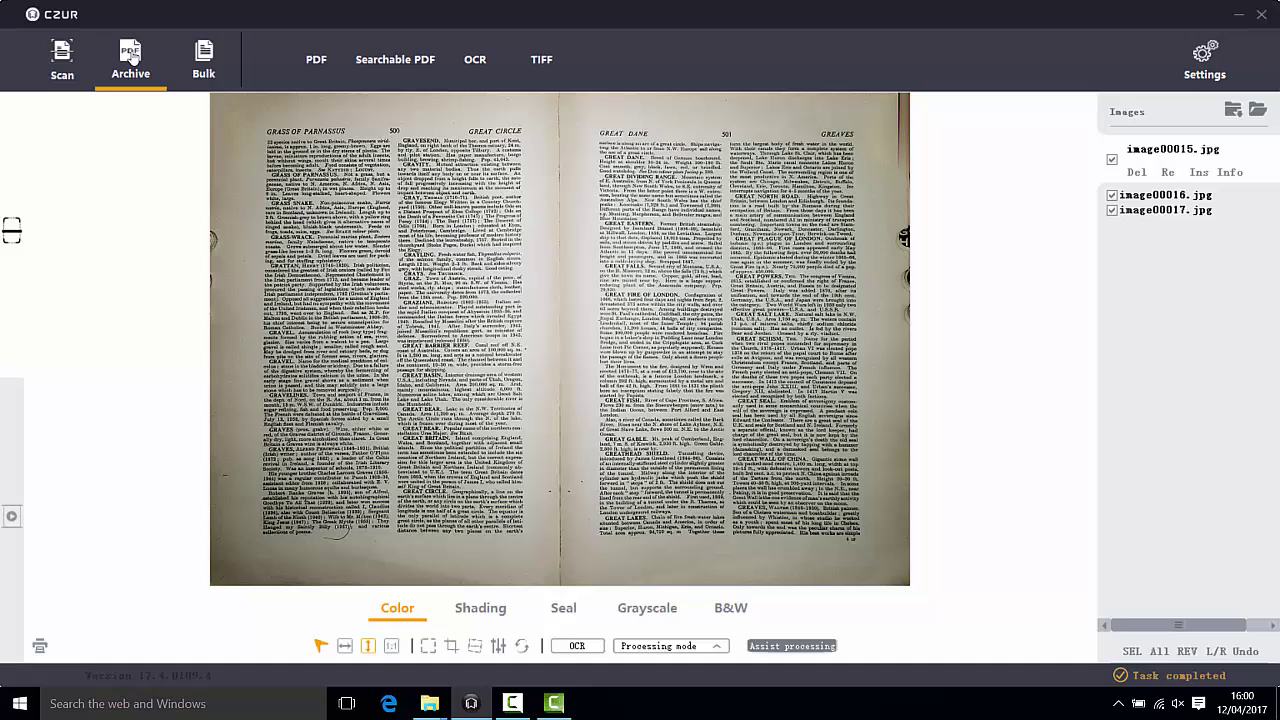
click(400, 59)
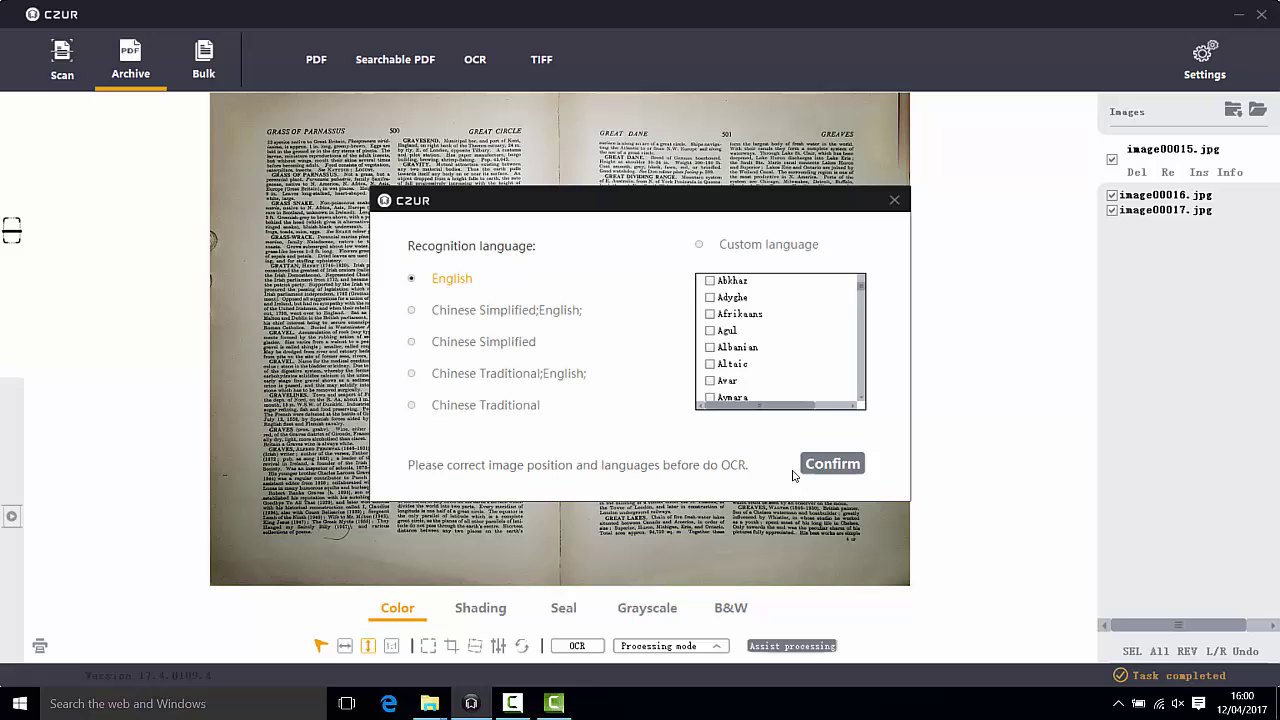
click(833, 465)
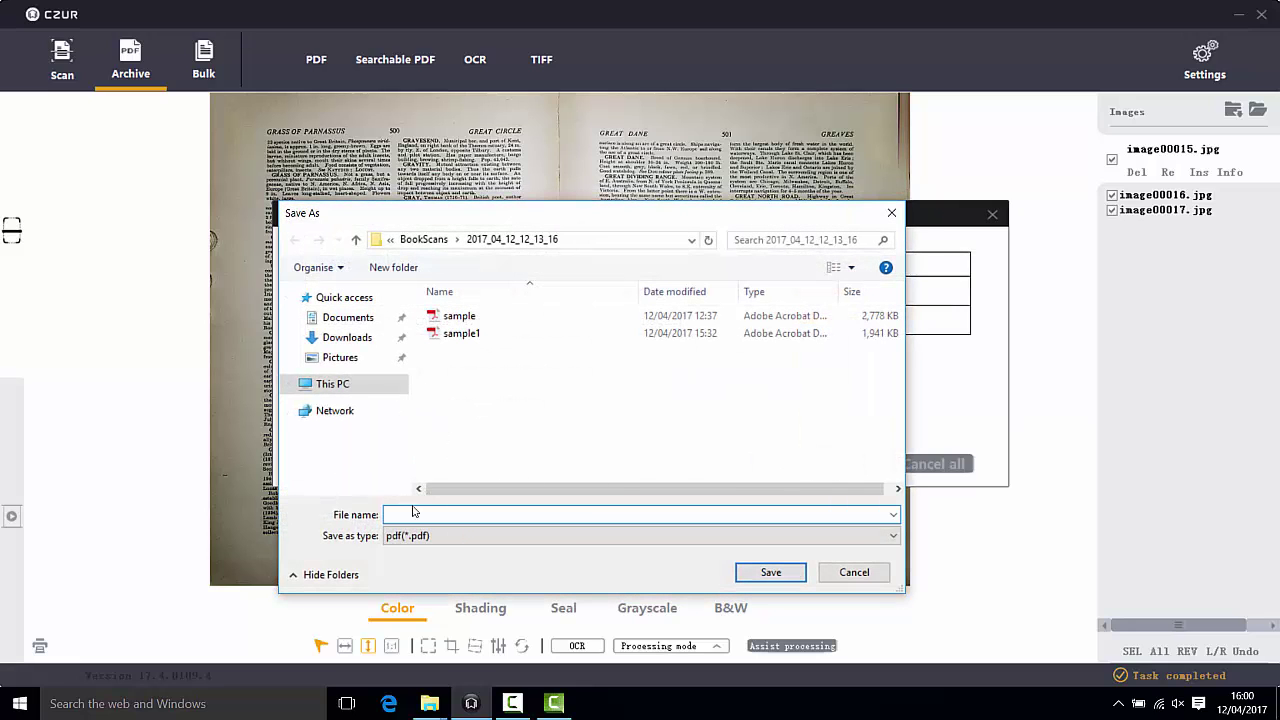
text(sample2)
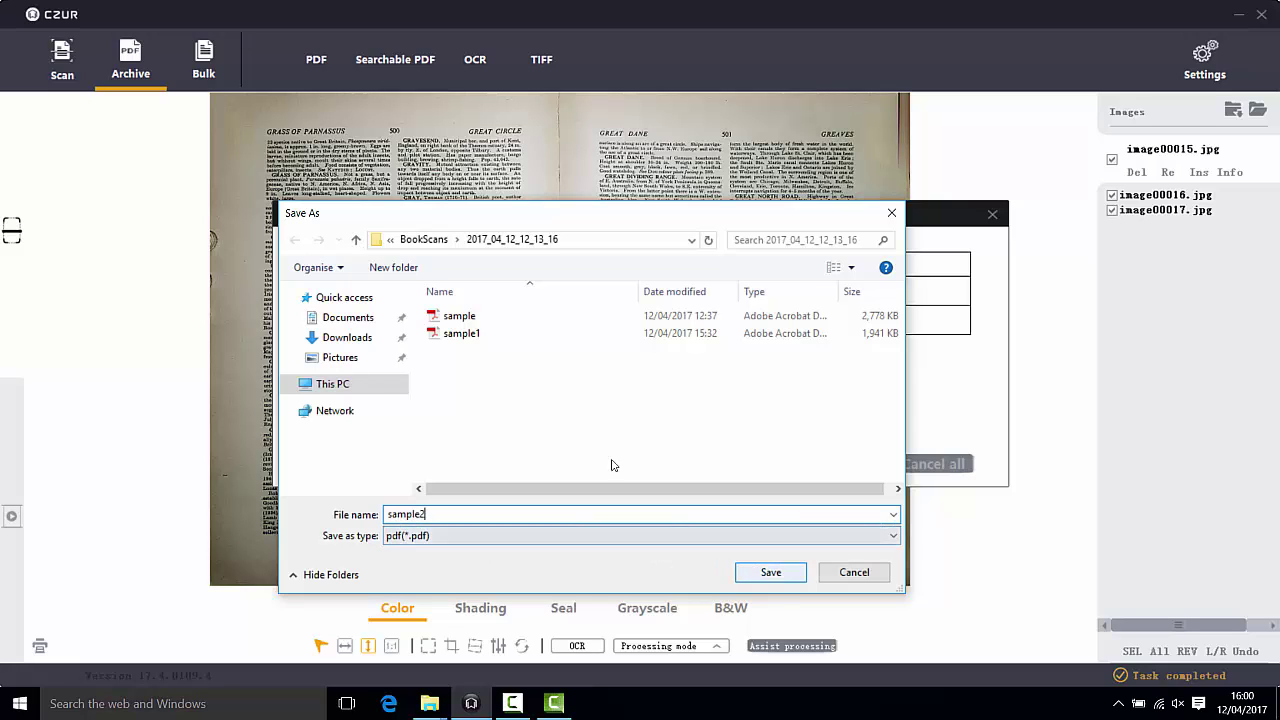
click(766, 572)
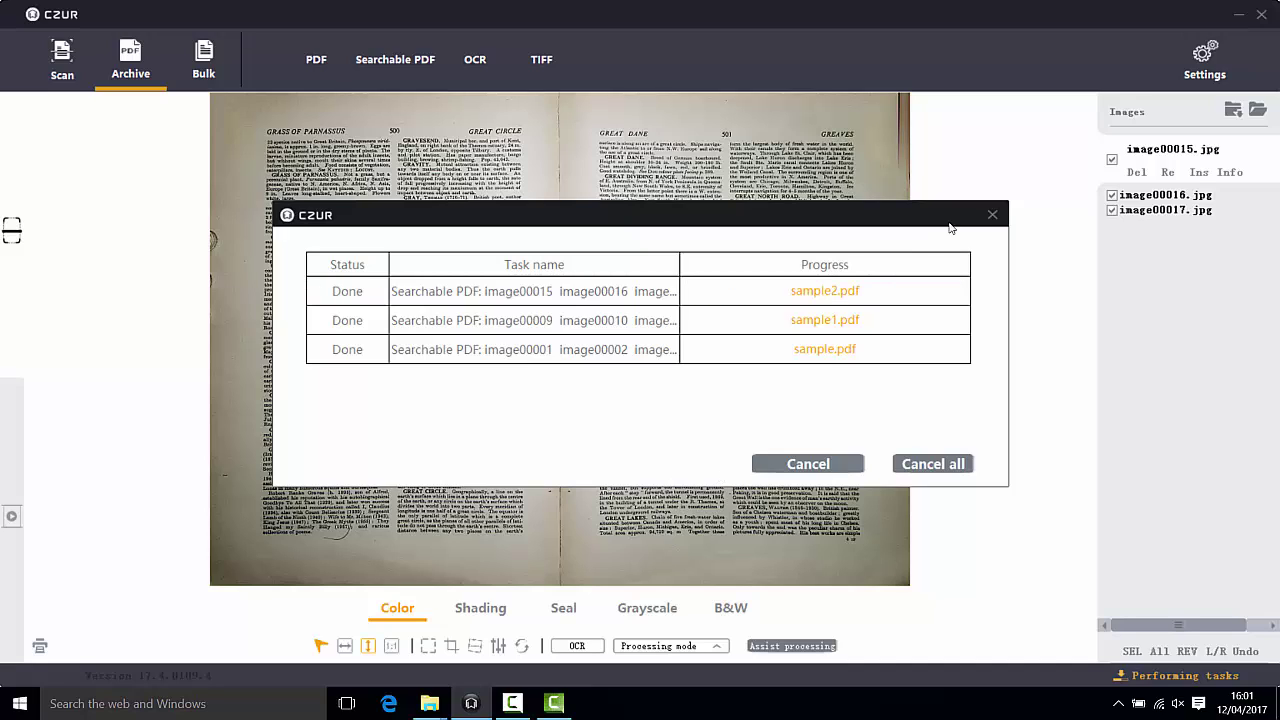
click(992, 214)
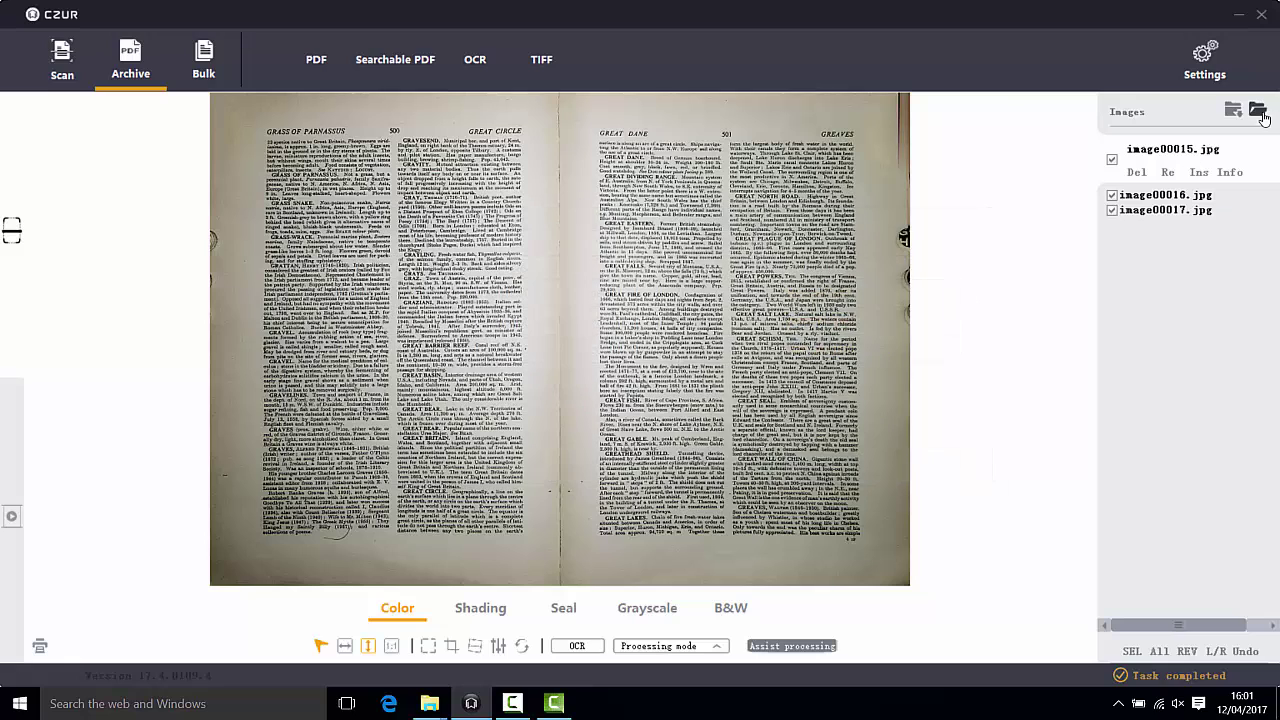
Step: Open sample2.pdf from the scan folder in Adobe Acrobat Reader and set its page display to a single page
click(1262, 117)
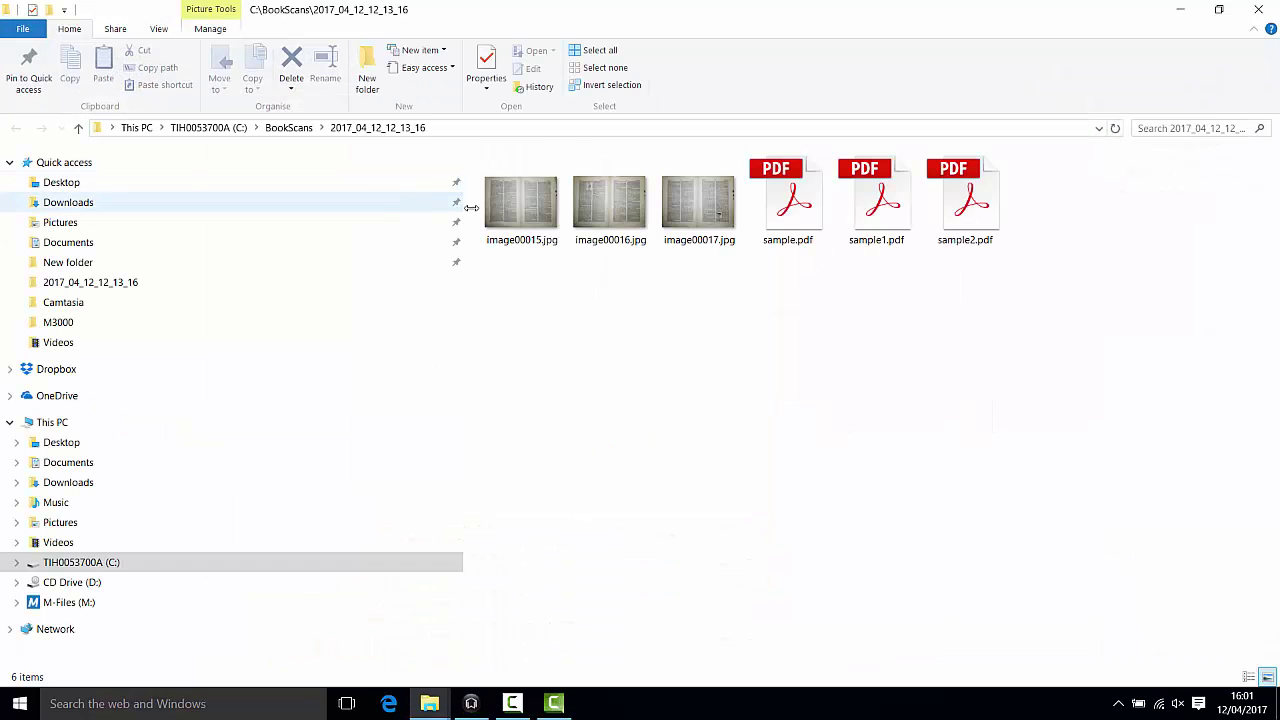
click(972, 200)
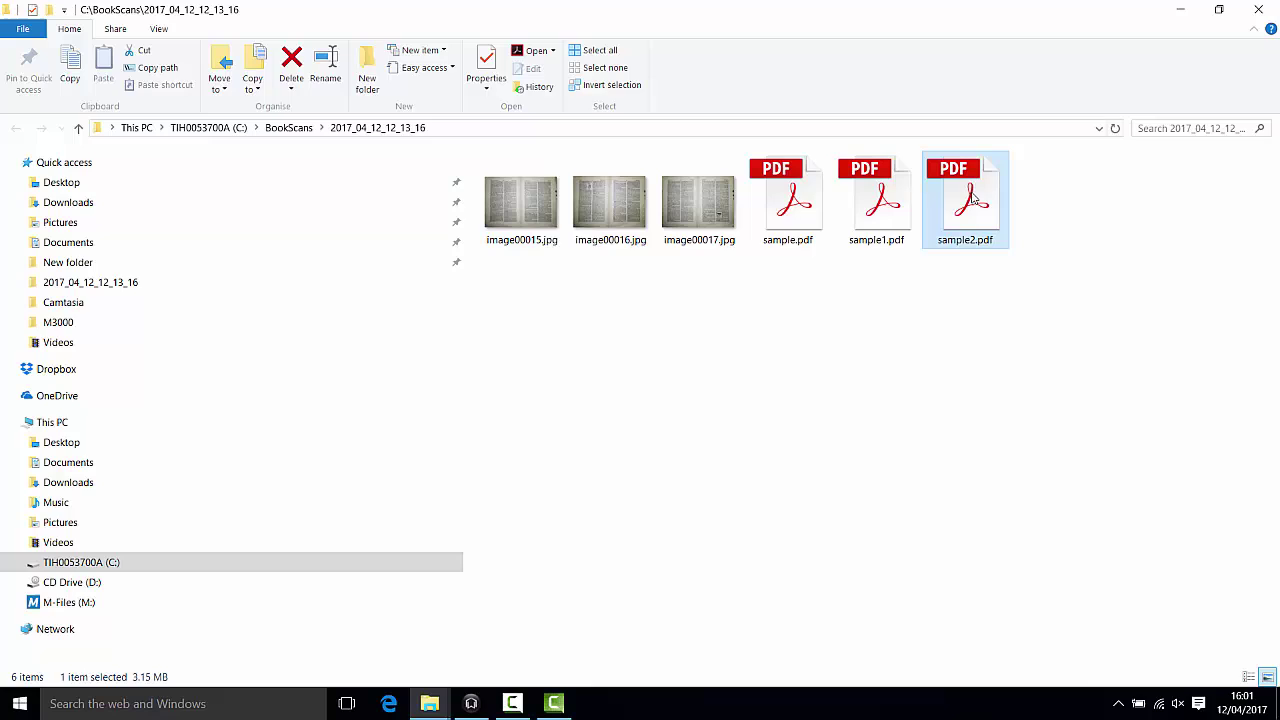
double_click(972, 200)
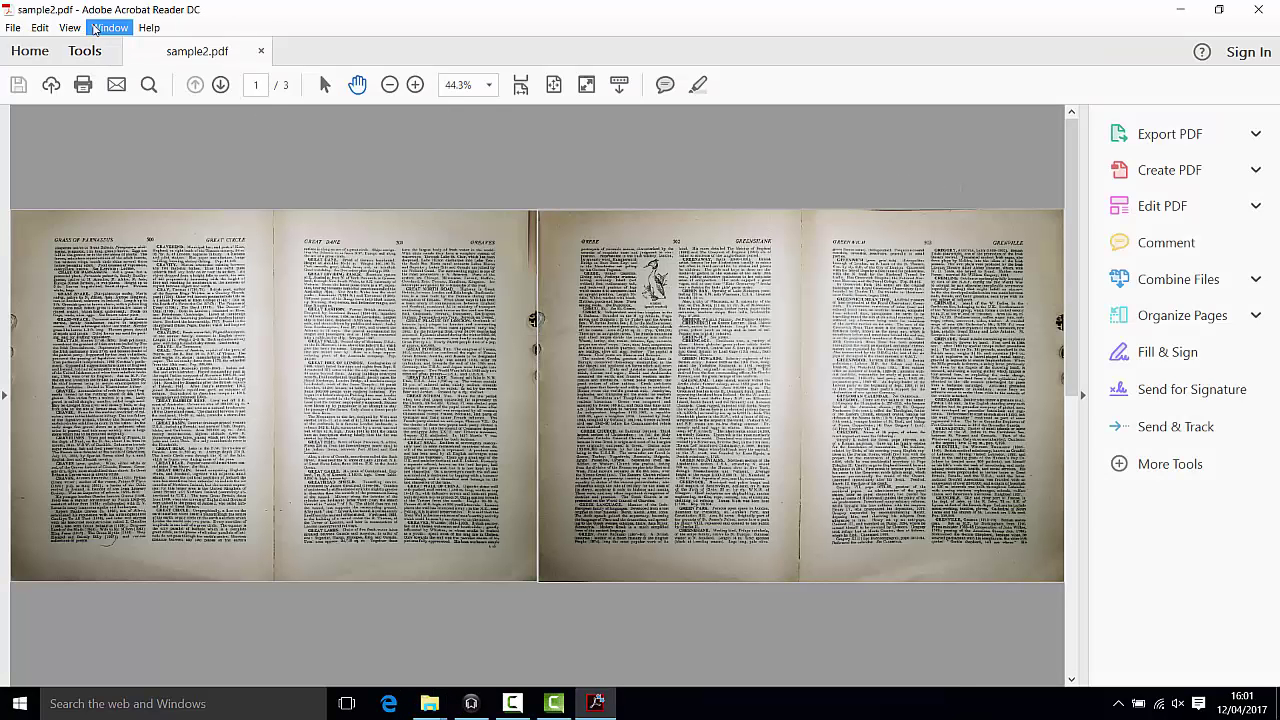
click(69, 27)
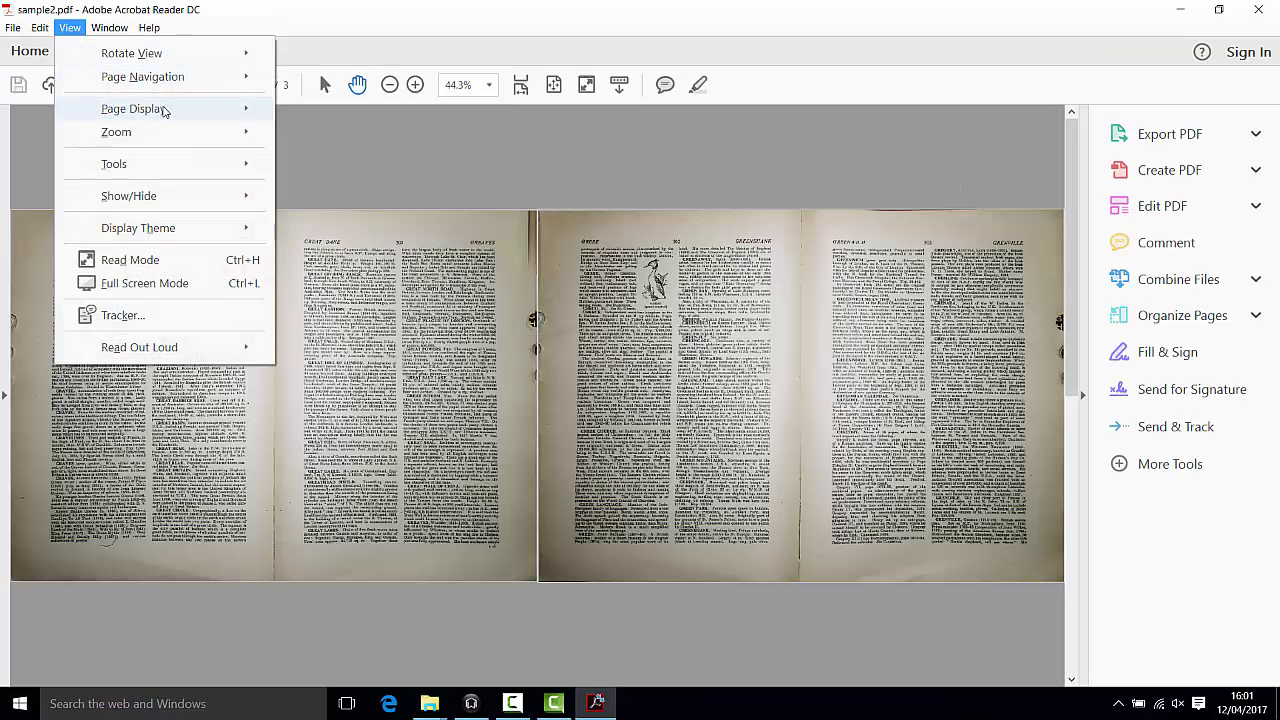
mouse_move(165, 110)
click(345, 110)
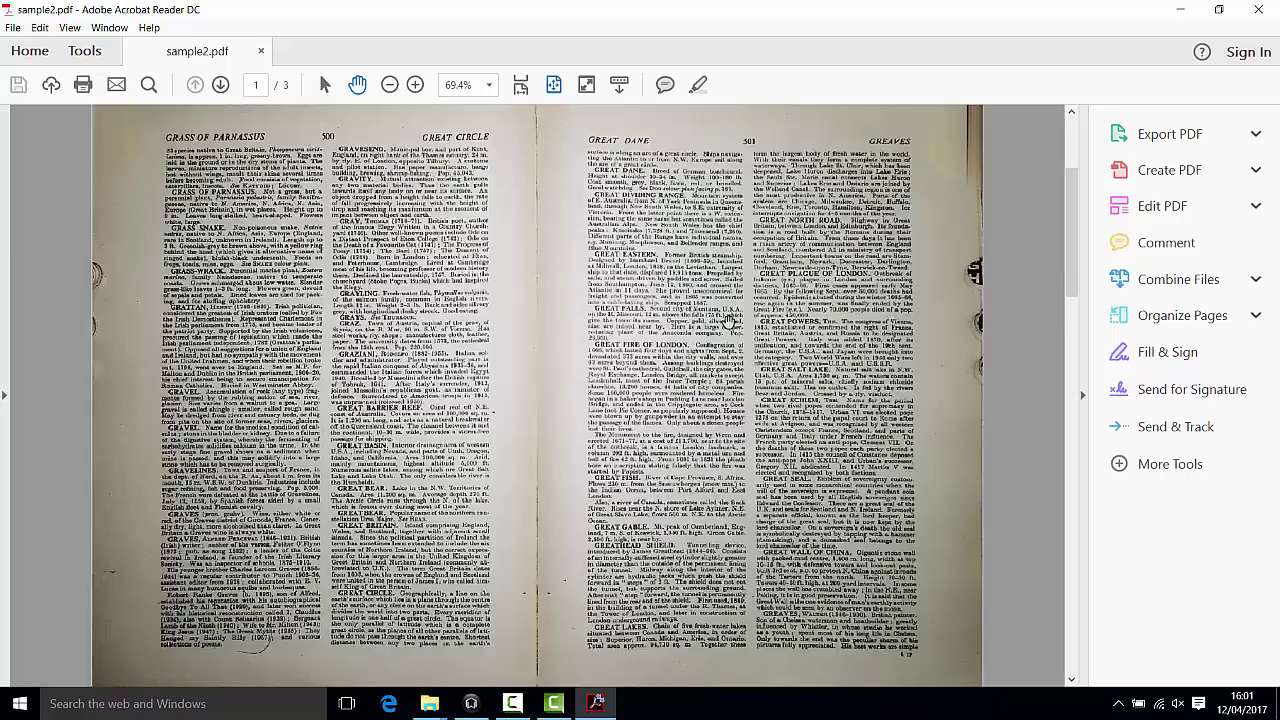
Step: Copy the GREAT FIRE OF LONDON entry through "The Monument" from page 1 using the Select Tool
scroll(728, 318, up, 2)
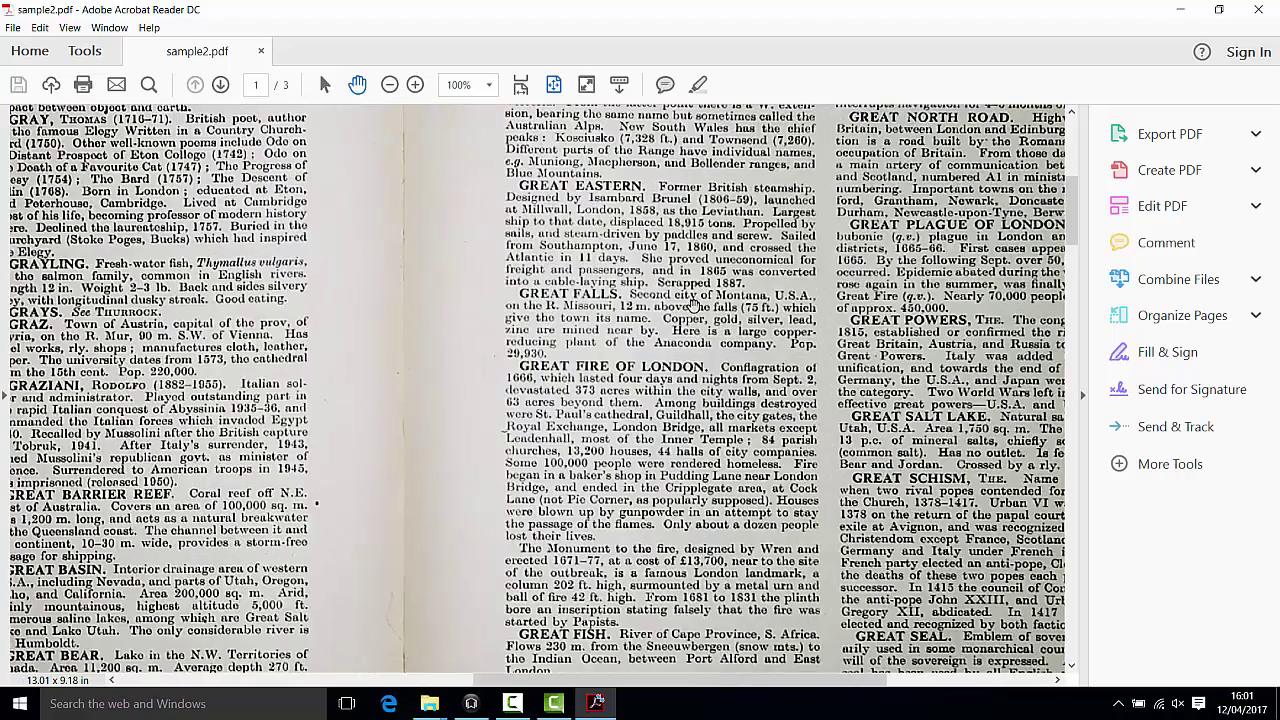
scroll(700, 305, up, 3)
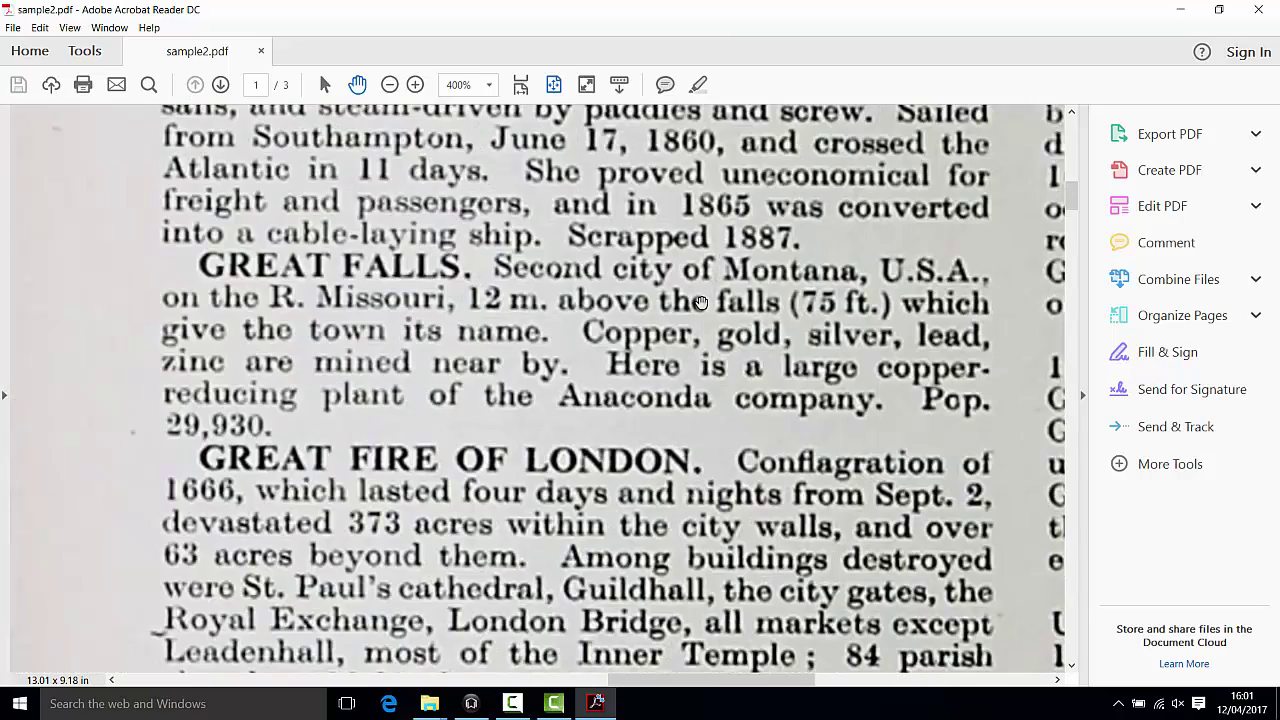
scroll(700, 303, down, 1)
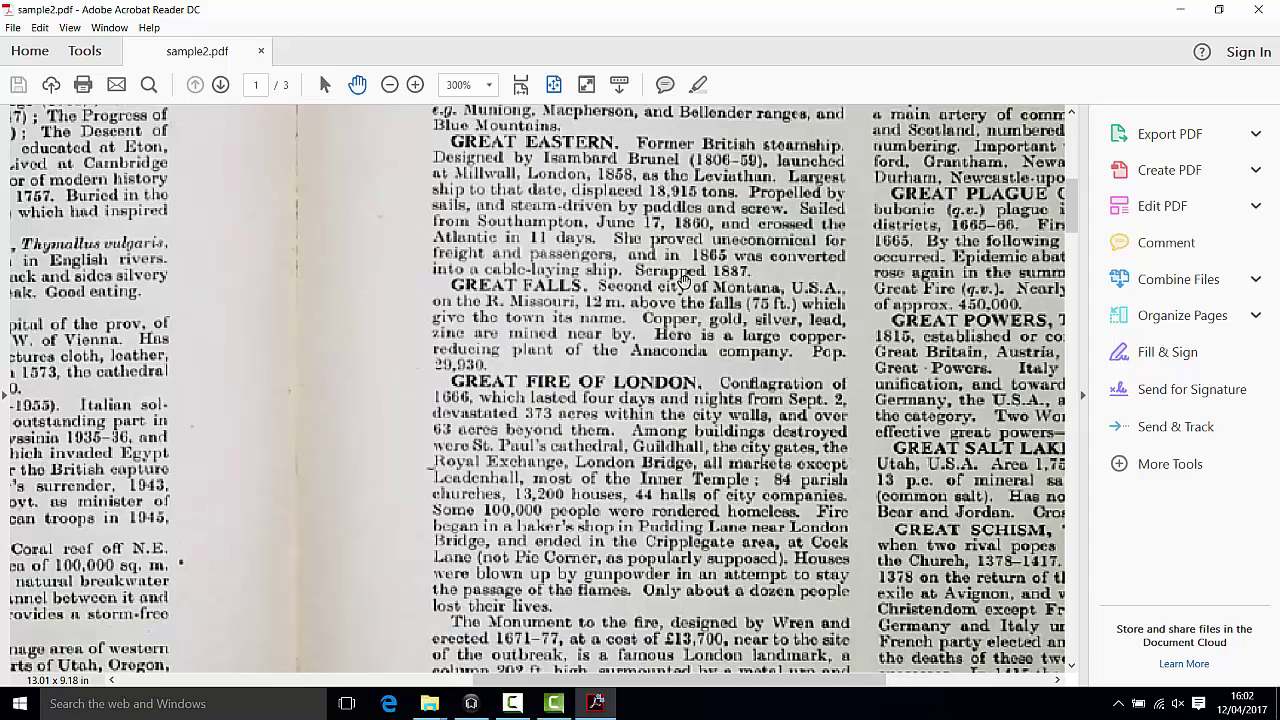
right_click(685, 288)
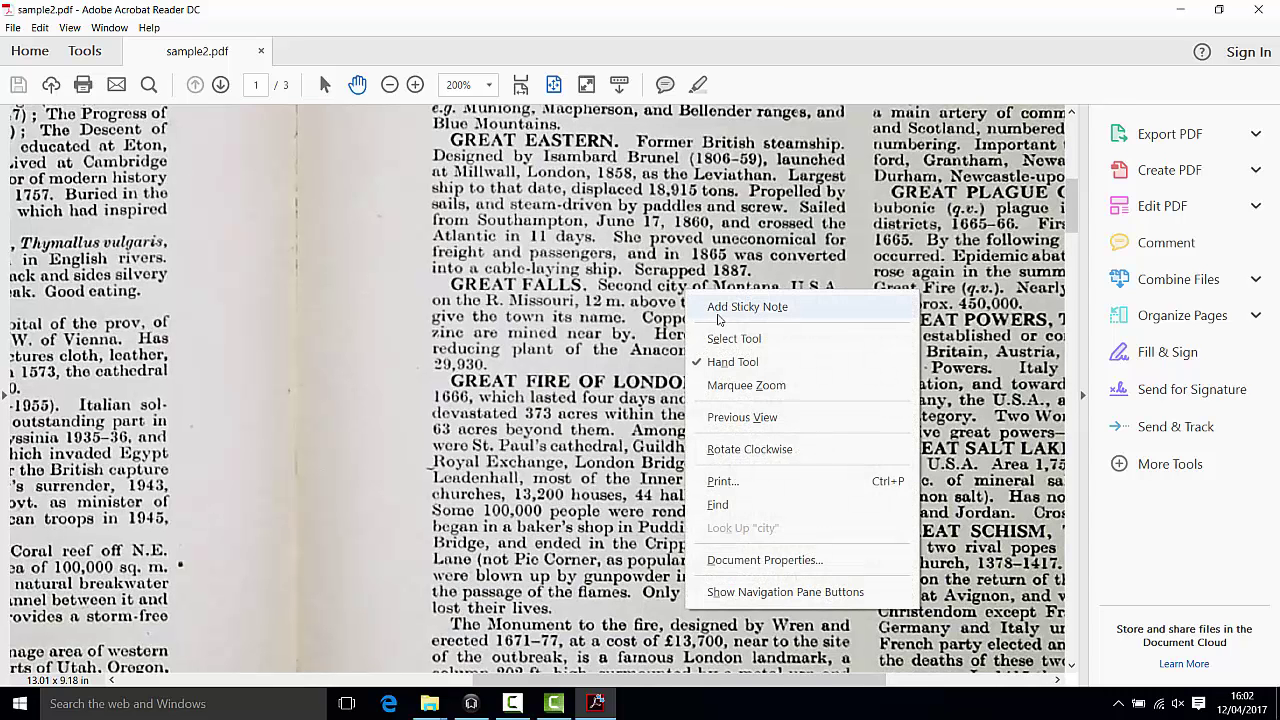
click(724, 340)
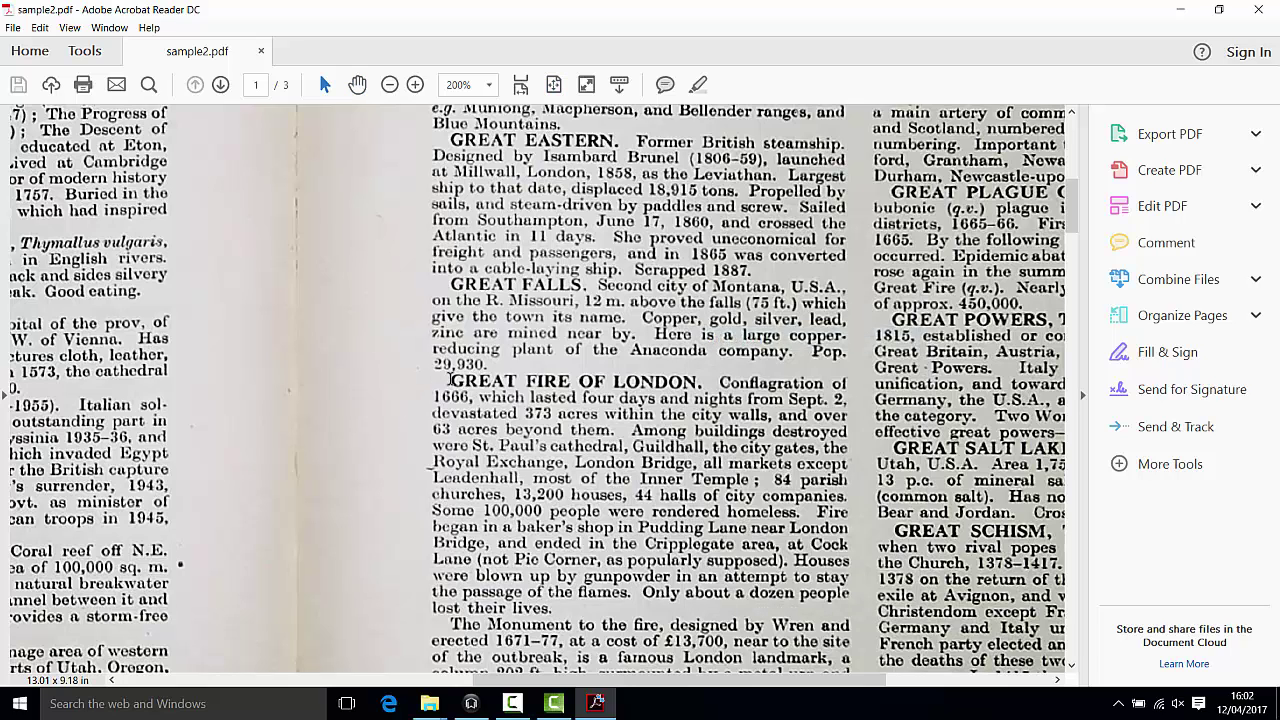
drag(449, 381, 567, 624)
right_click(519, 579)
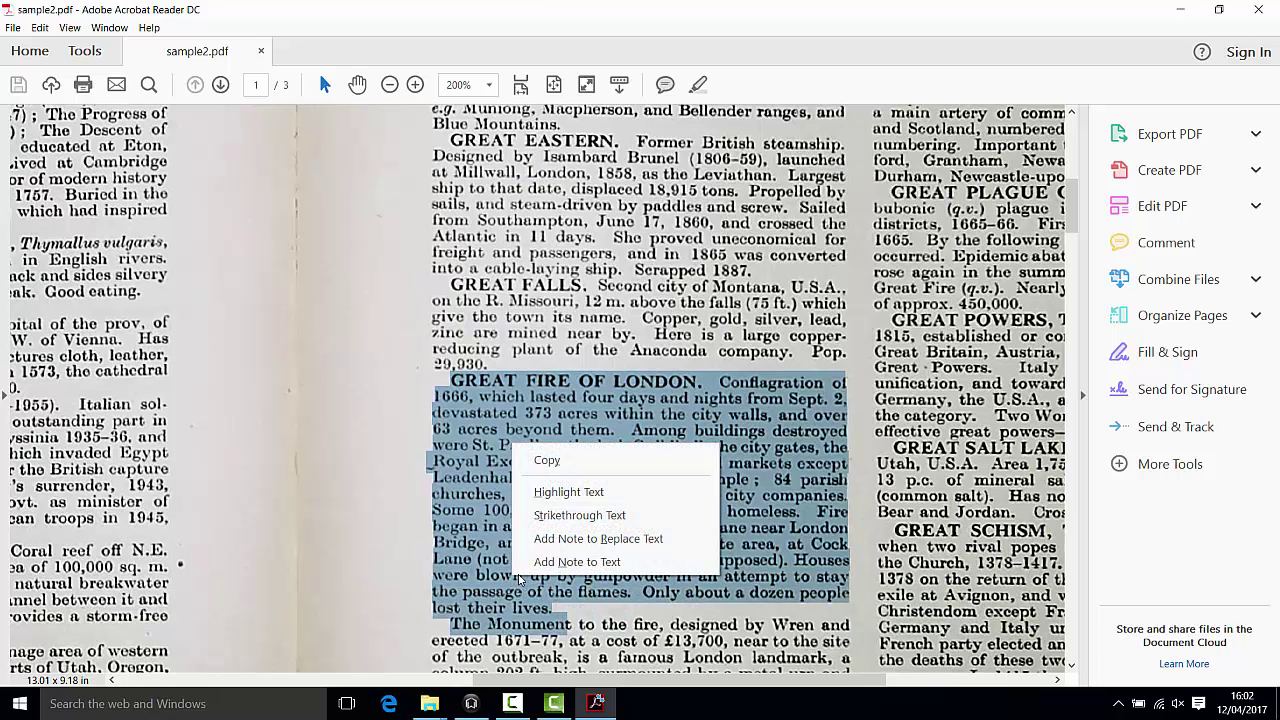
click(545, 462)
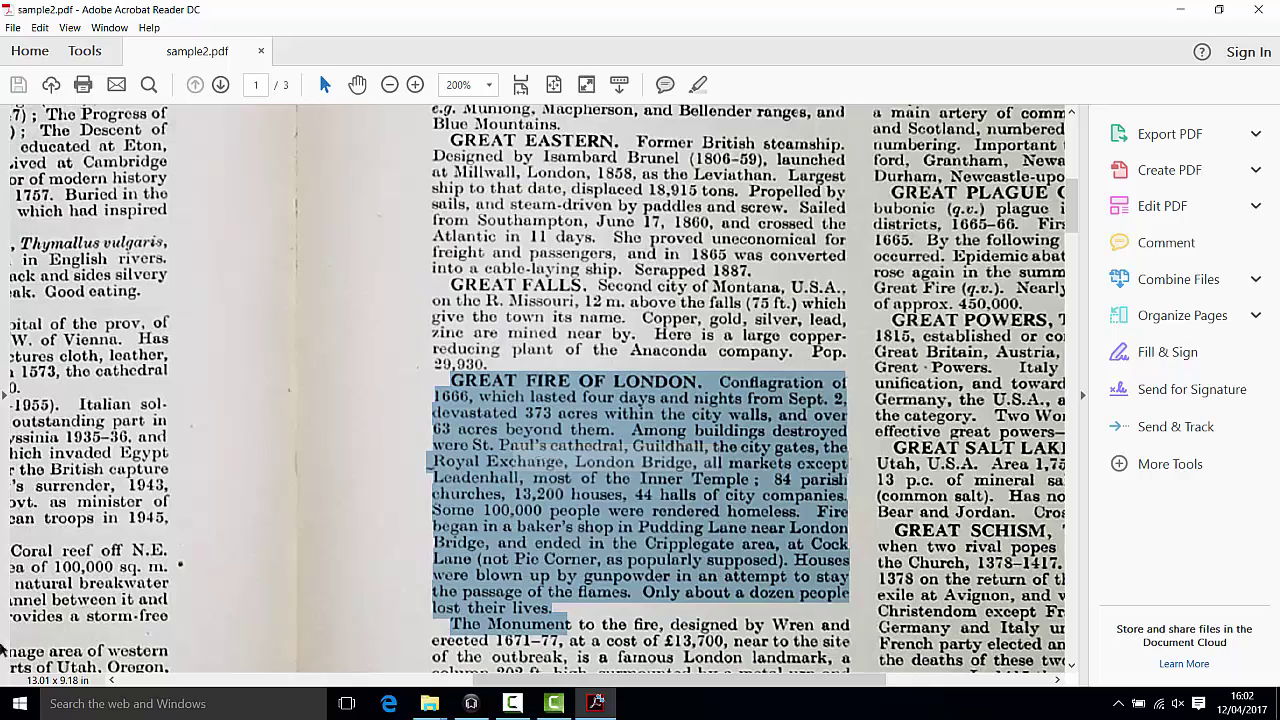
Step: Paste the copied text into a new Notepad document to check the recognition, and close it without saving
click(12, 704)
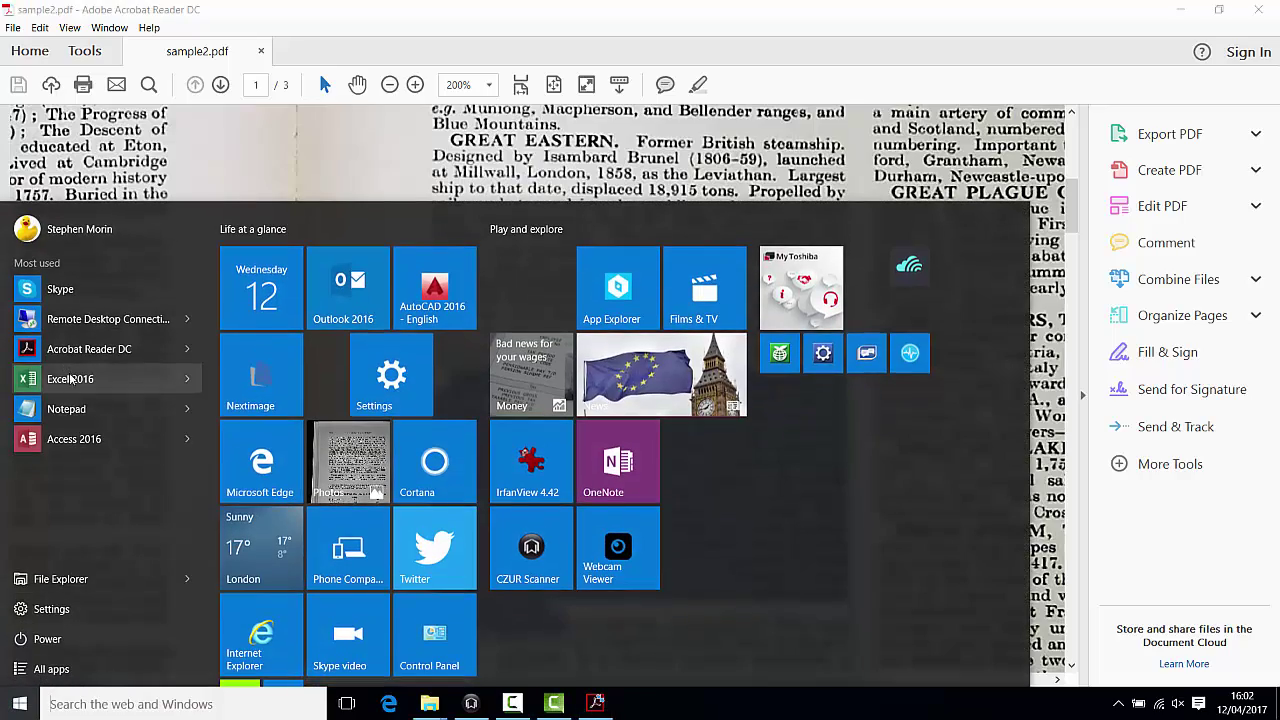
click(66, 408)
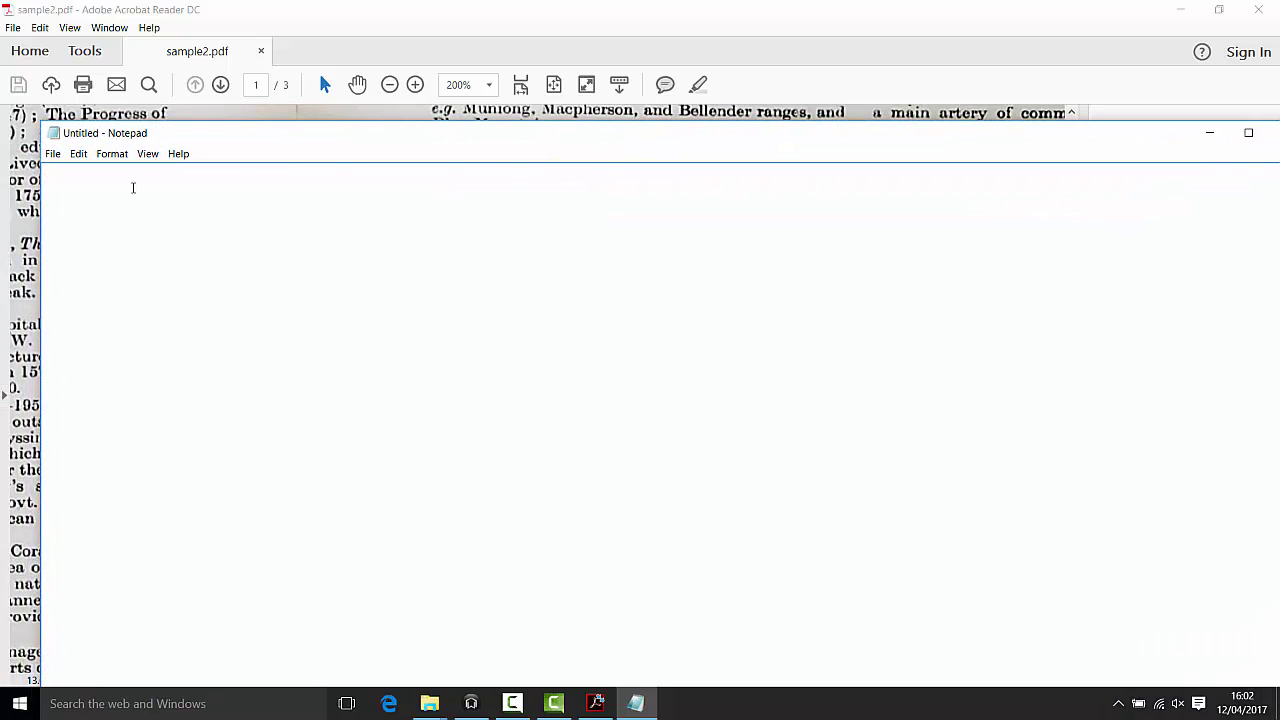
right_click(133, 188)
click(160, 250)
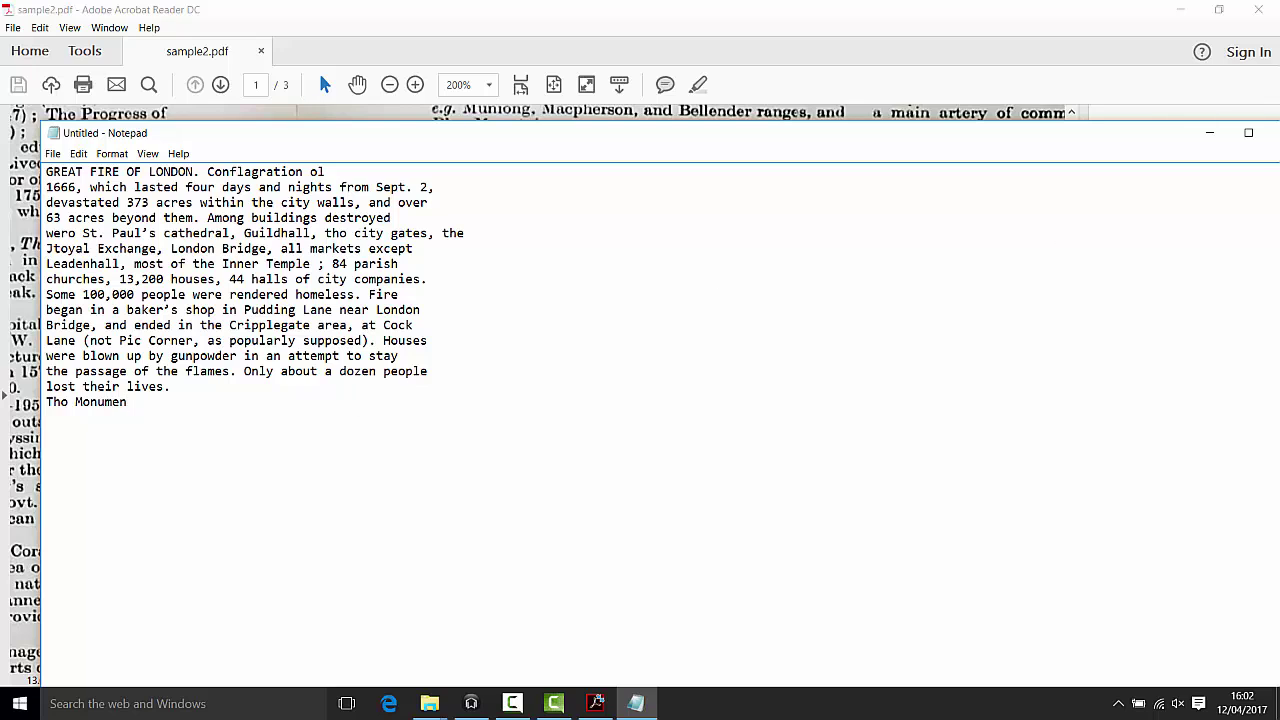
drag(1163, 144, 1135, 146)
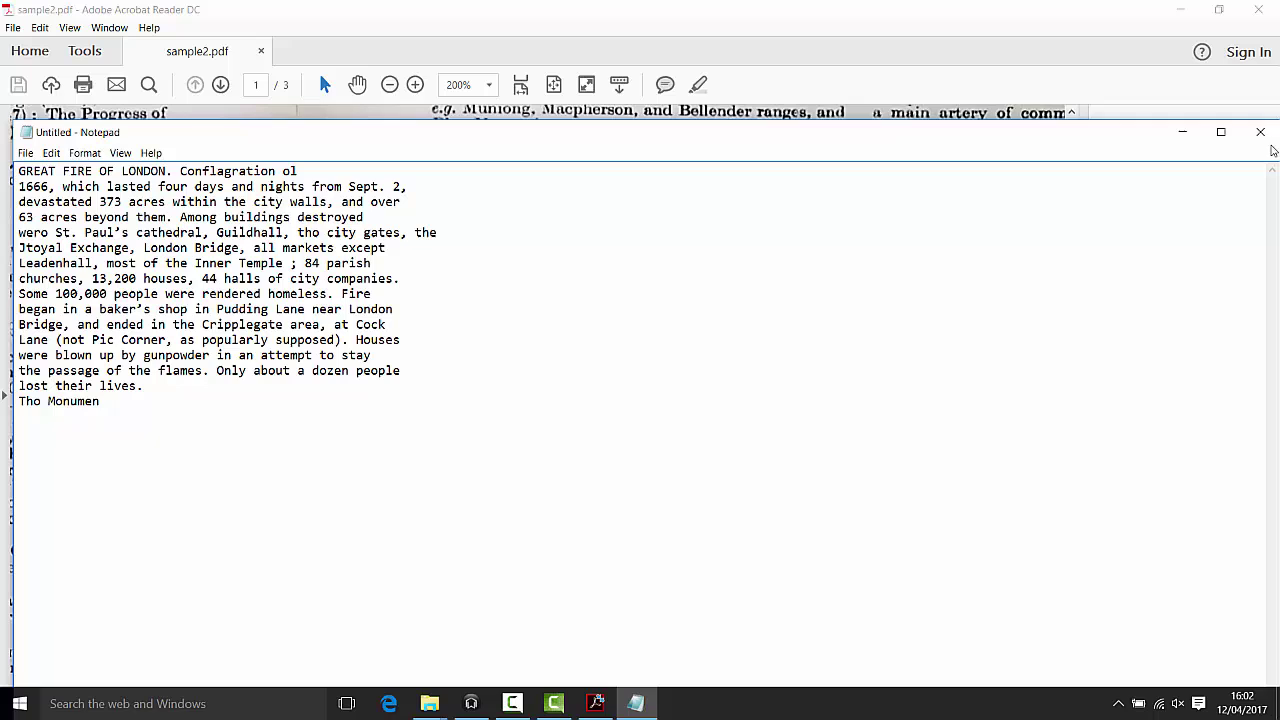
click(1260, 140)
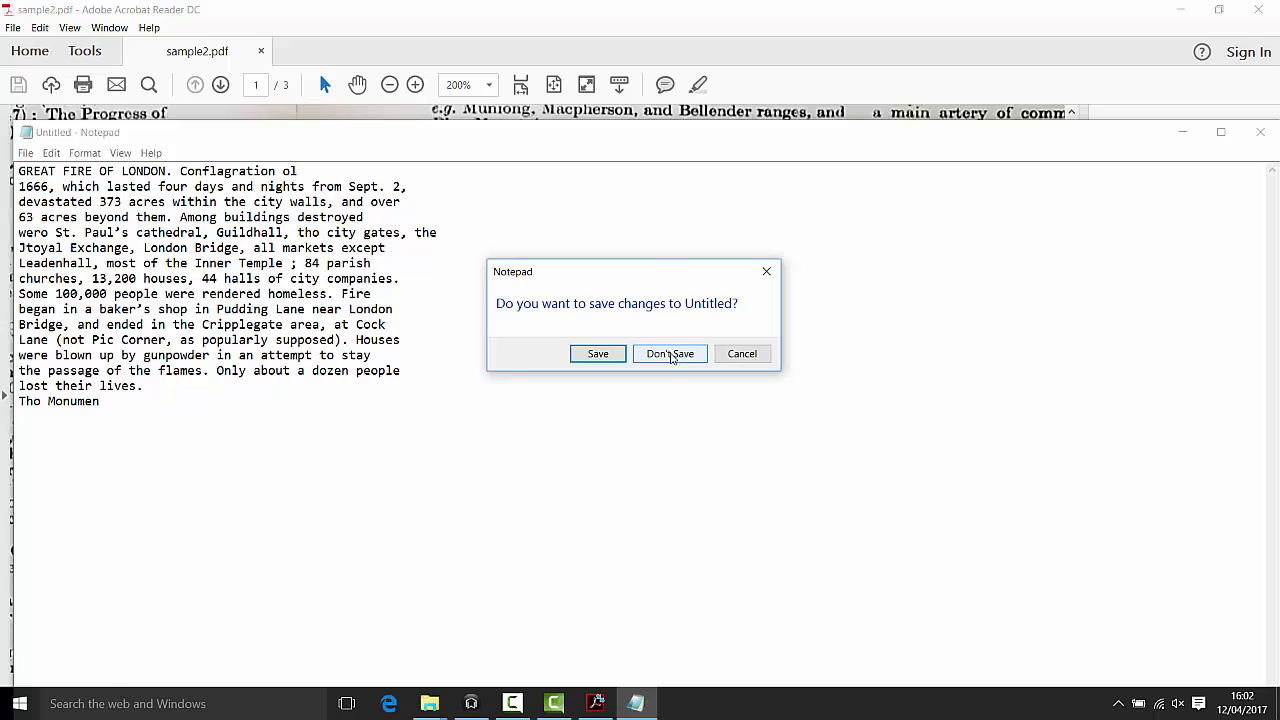
click(670, 354)
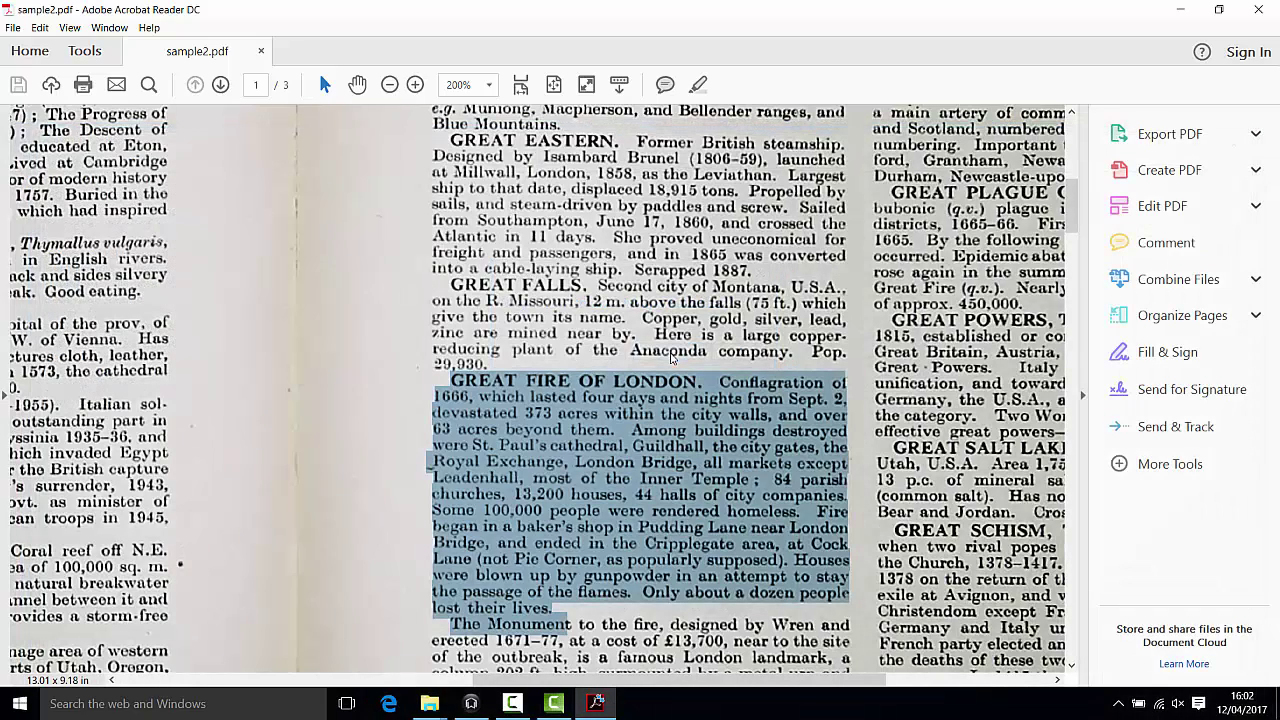
Step: Clear the text selection, close sample2.pdf and switch back to CZUR Scanner
click(722, 462)
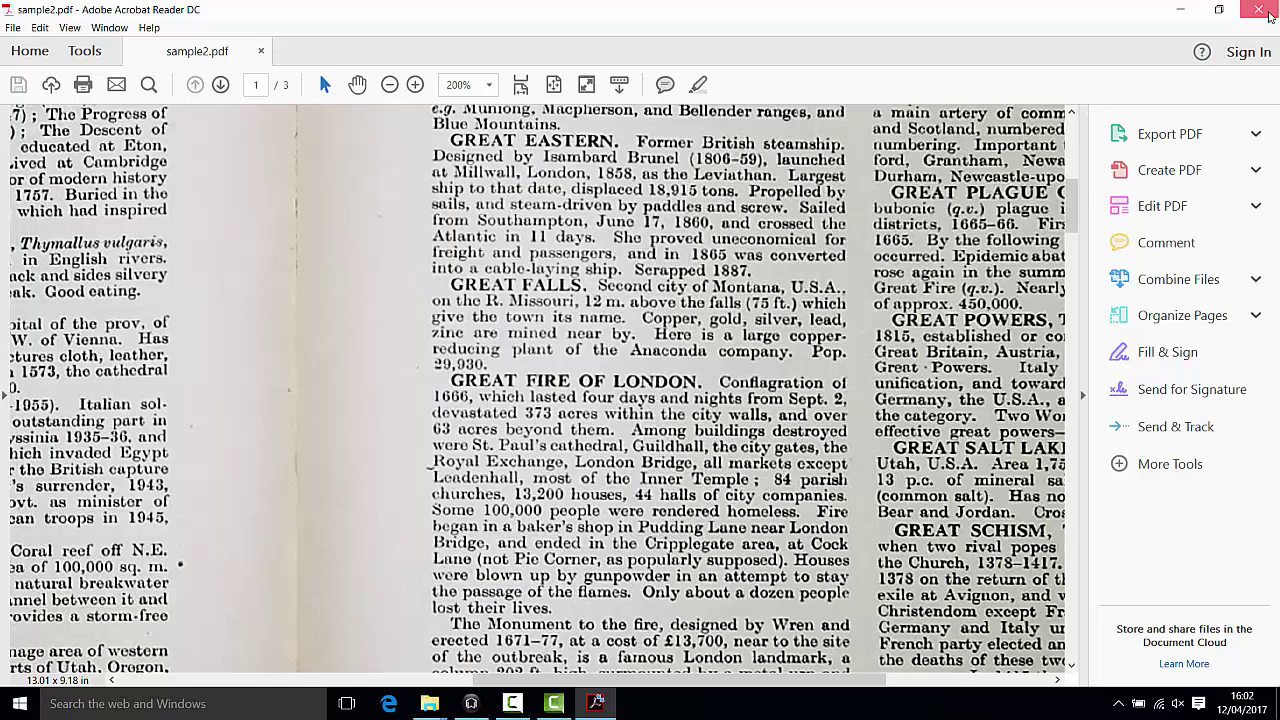
click(1268, 15)
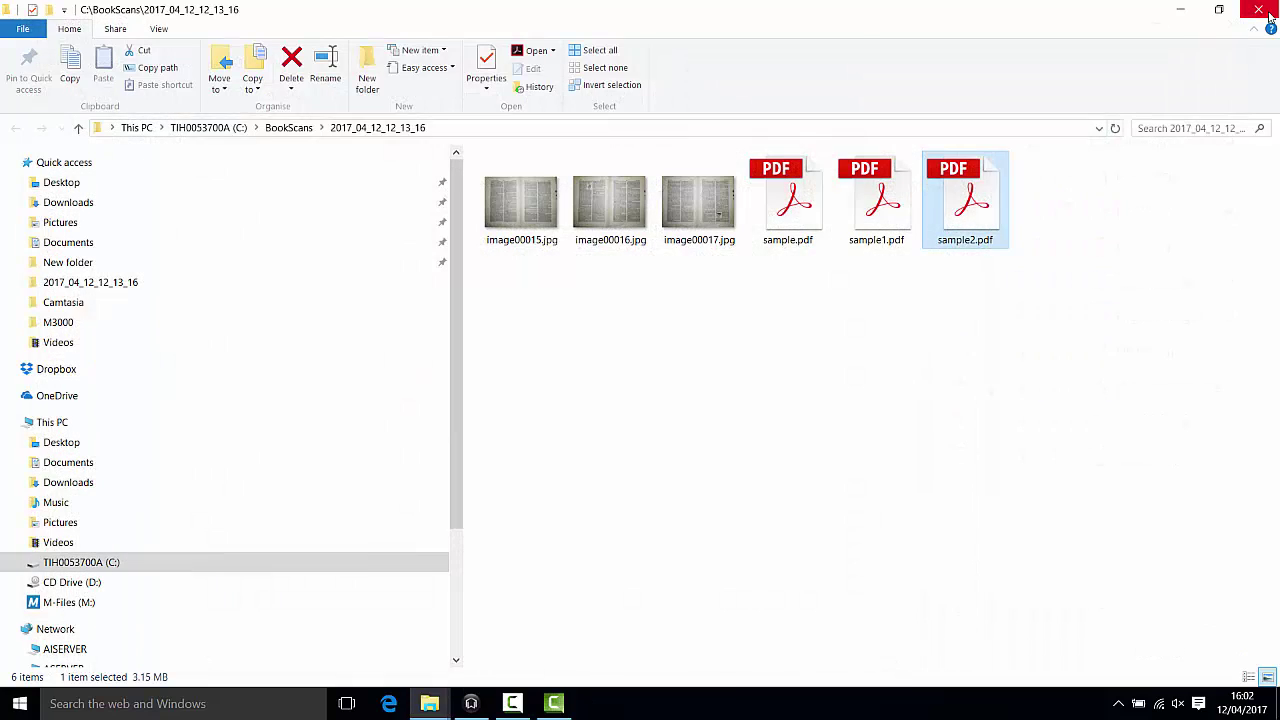
click(471, 703)
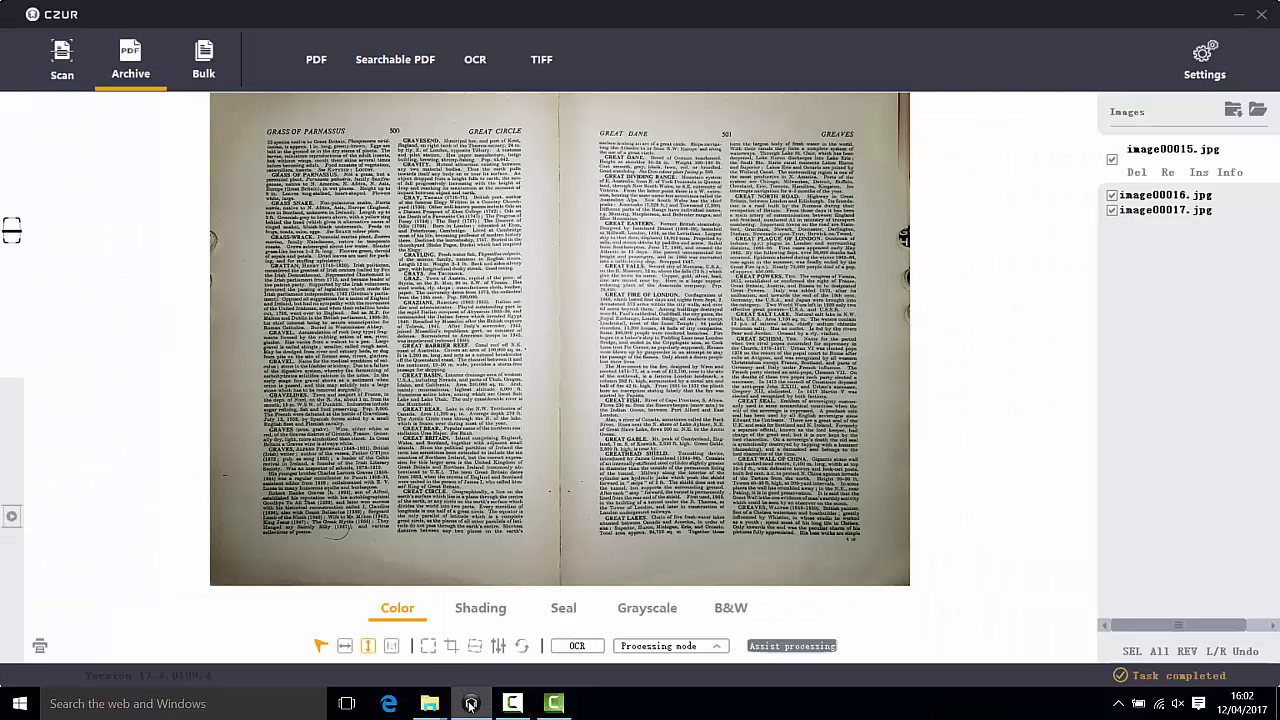